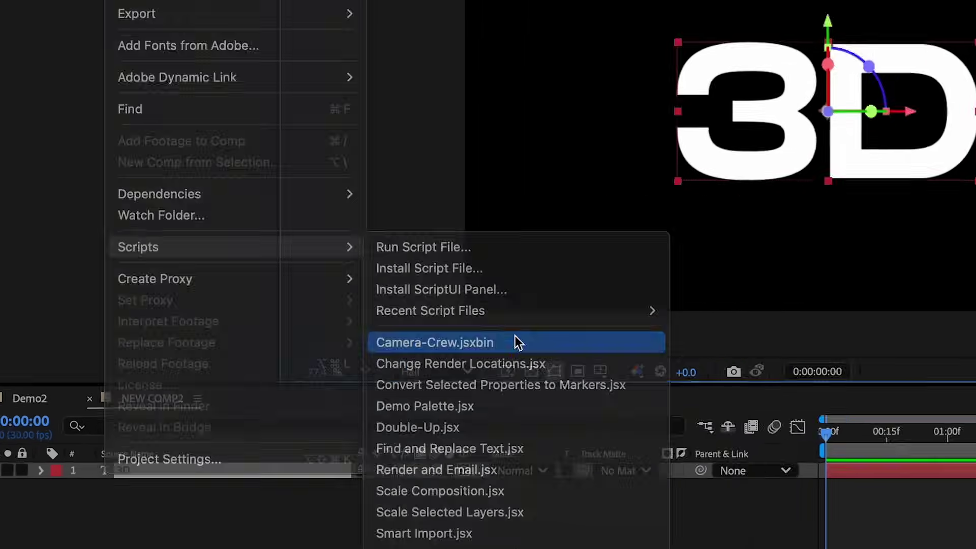
Step: Run the Camera-Crew.jsxbin script from Recent Script Files with the empty NEW COMP open
click(534, 357)
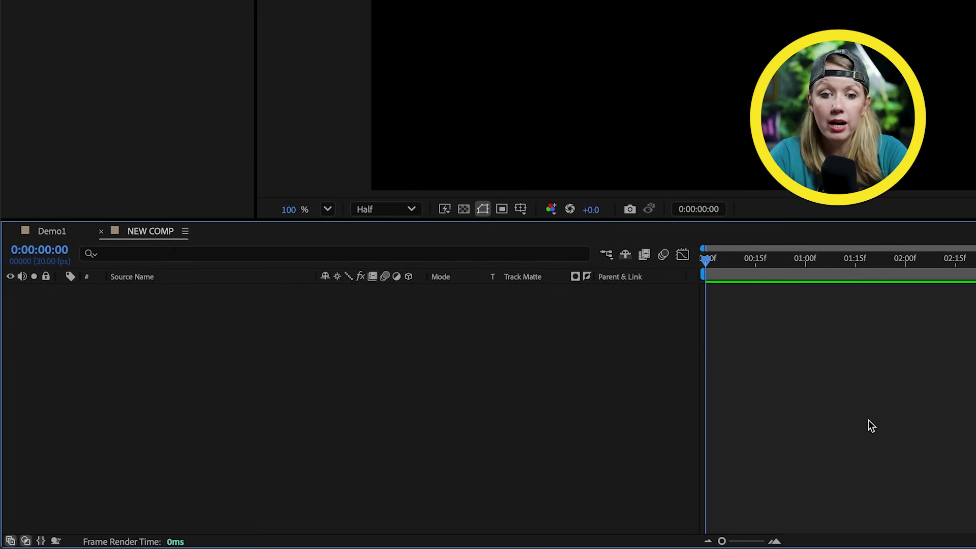
Step: Add a two-node camera layer, Camera 1, using the 28mm lens preset
right_click(526, 370)
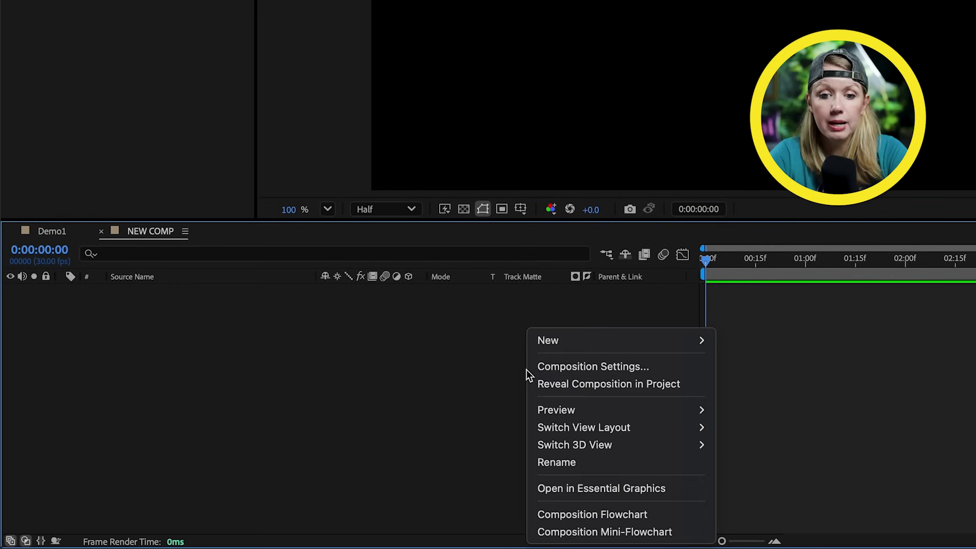
mouse_move(582, 342)
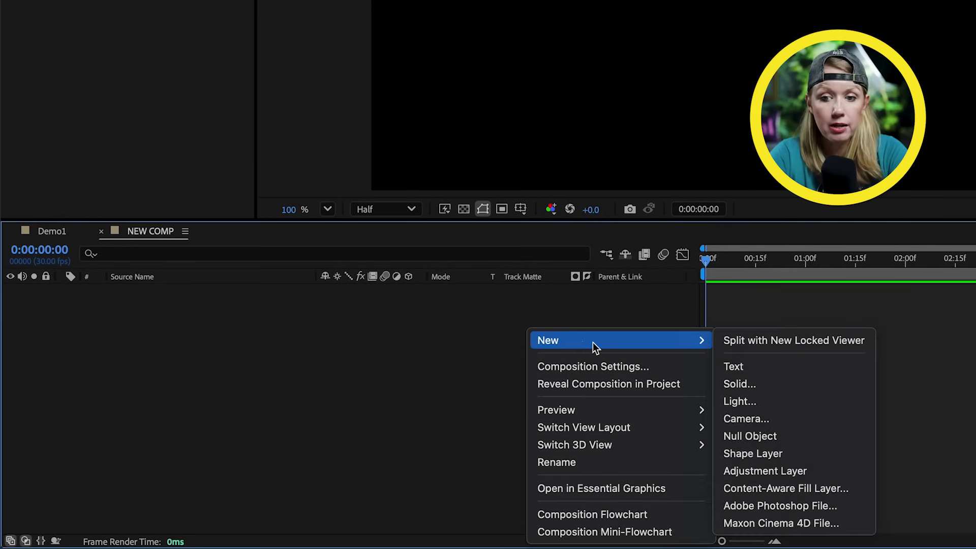
click(738, 422)
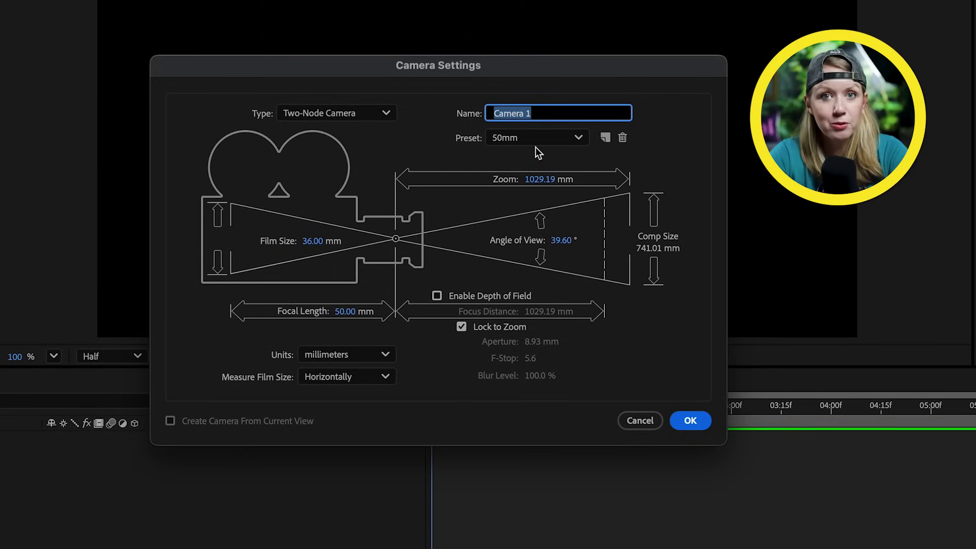
click(526, 137)
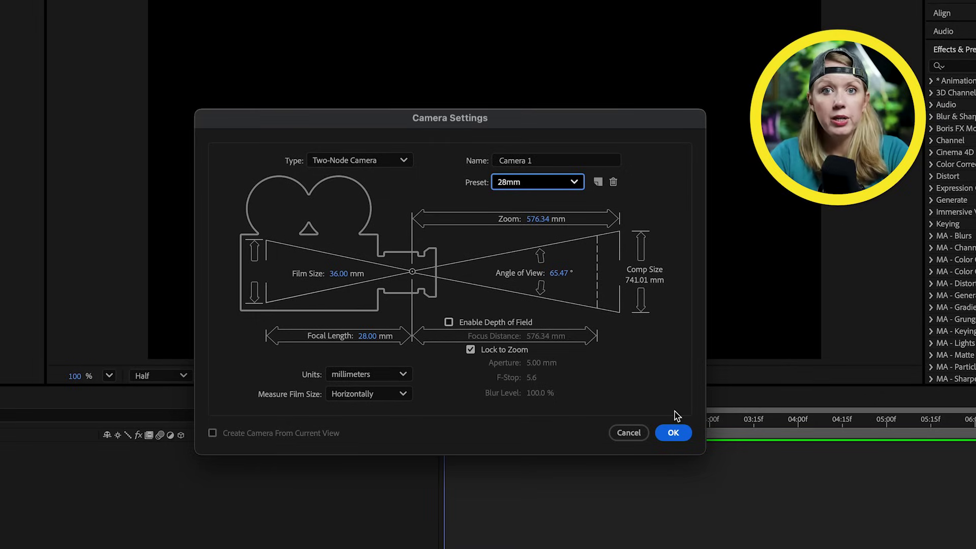
click(673, 432)
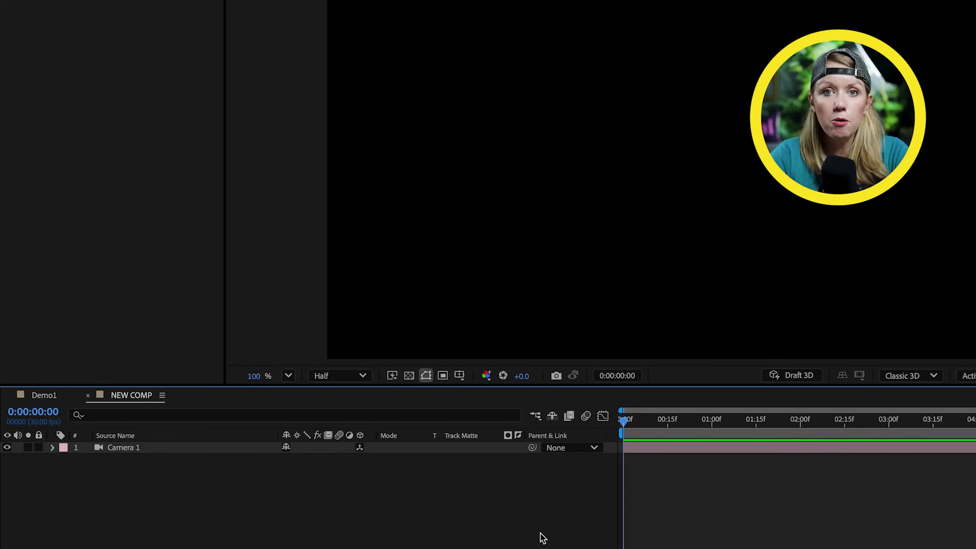
Step: Review Camera 1's settings, then start a new text layer reading PREMIERE
click(165, 450)
double_click(164, 449)
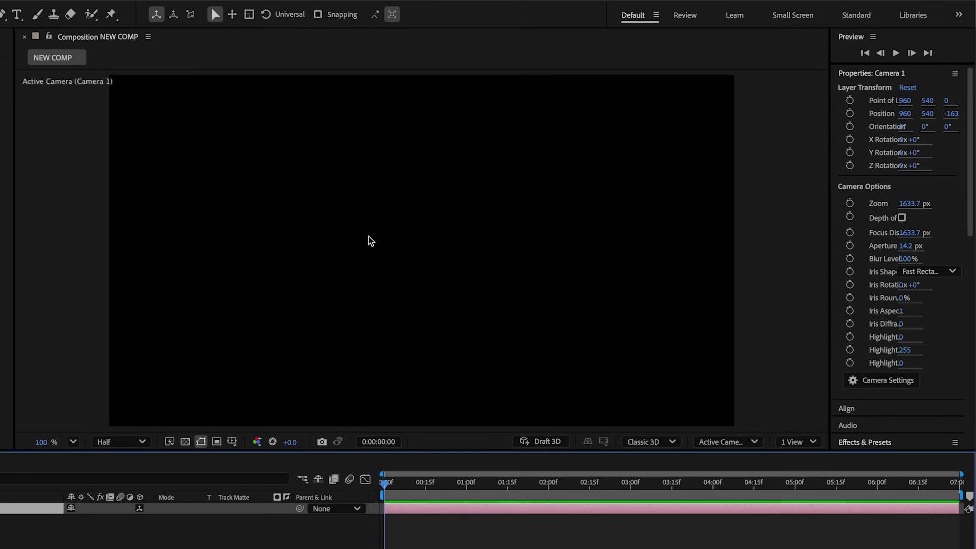
key(ctrl+t)
click(307, 244)
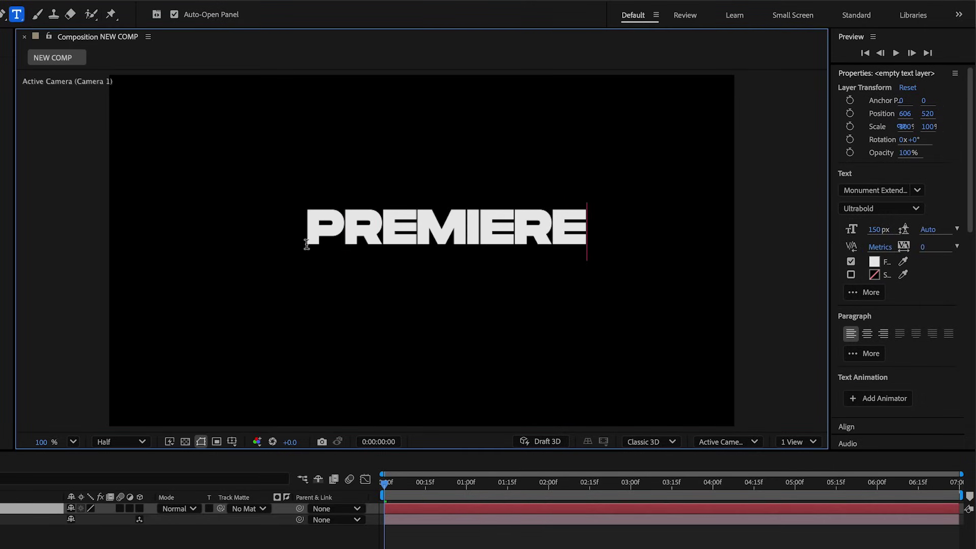
Step: Set the PREMIERE text to Regular weight and make its layer 3D
key(ctrl+a)
click(881, 209)
click(864, 227)
key(ctrl+shift+a)
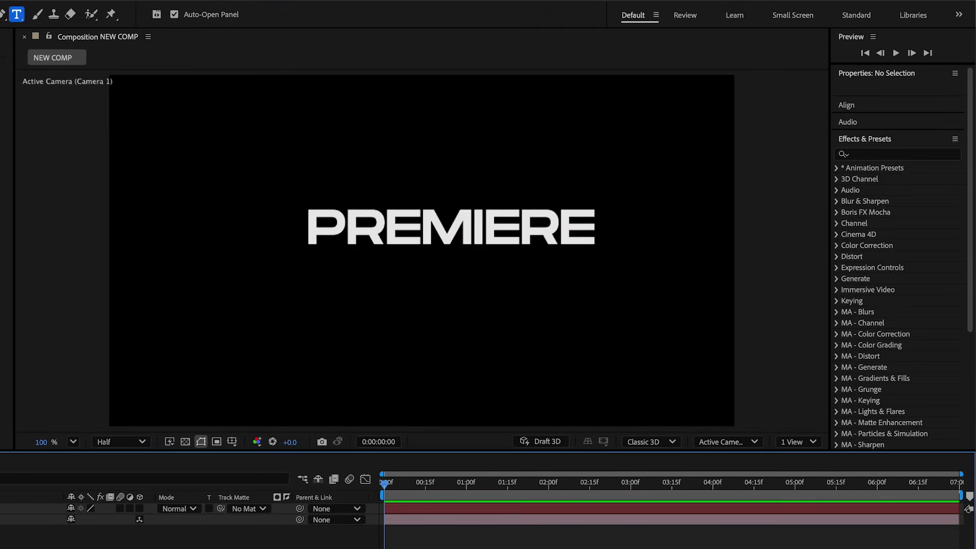
click(34, 510)
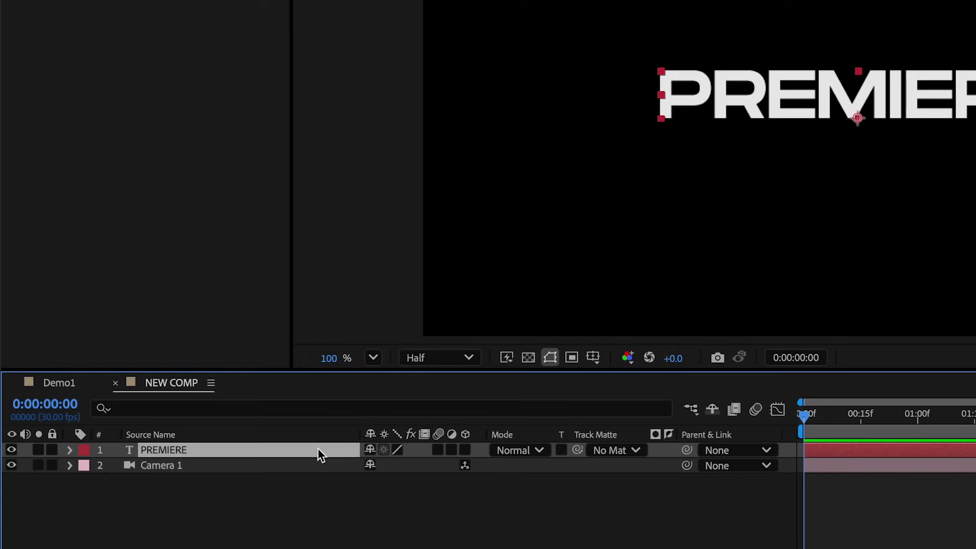
click(464, 450)
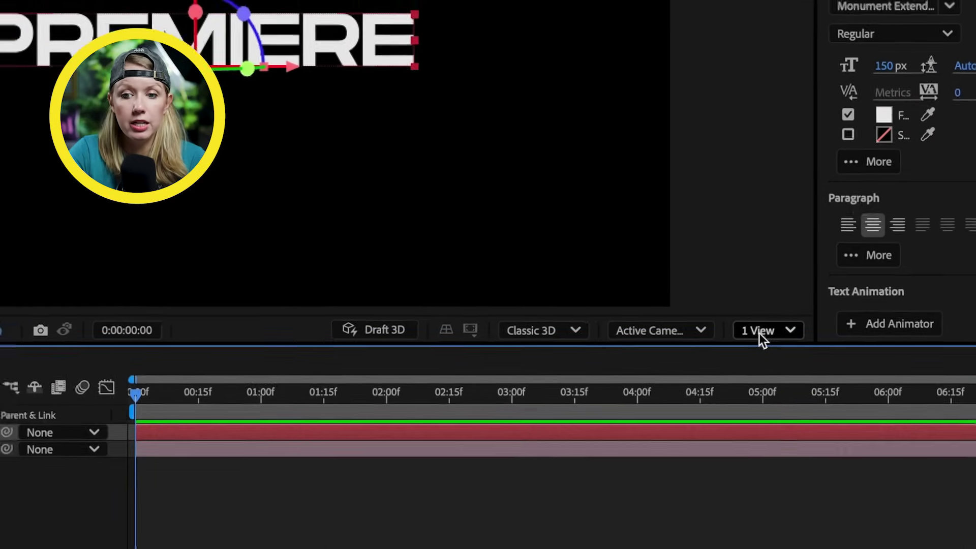
Step: Split the viewer into 2 Views with Custom View 1 on the left
click(830, 369)
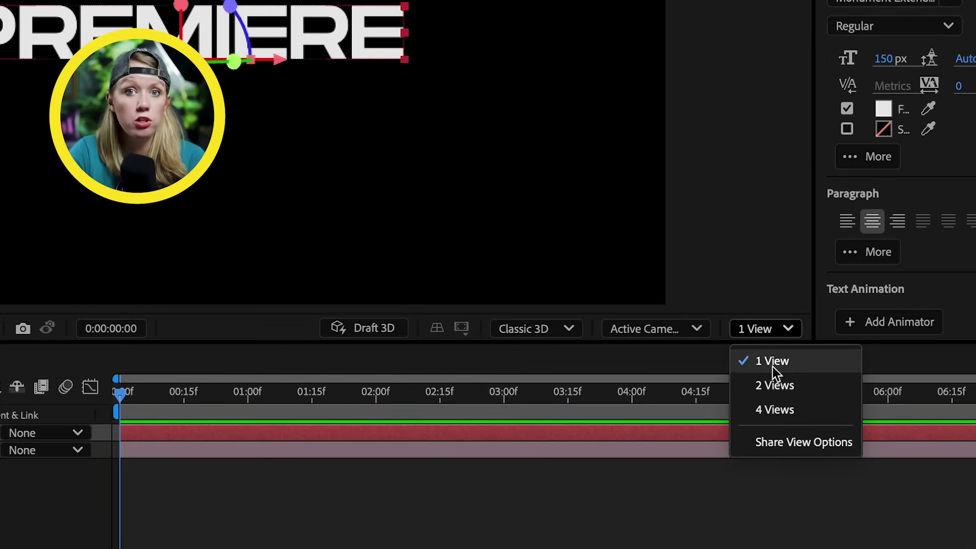
click(777, 387)
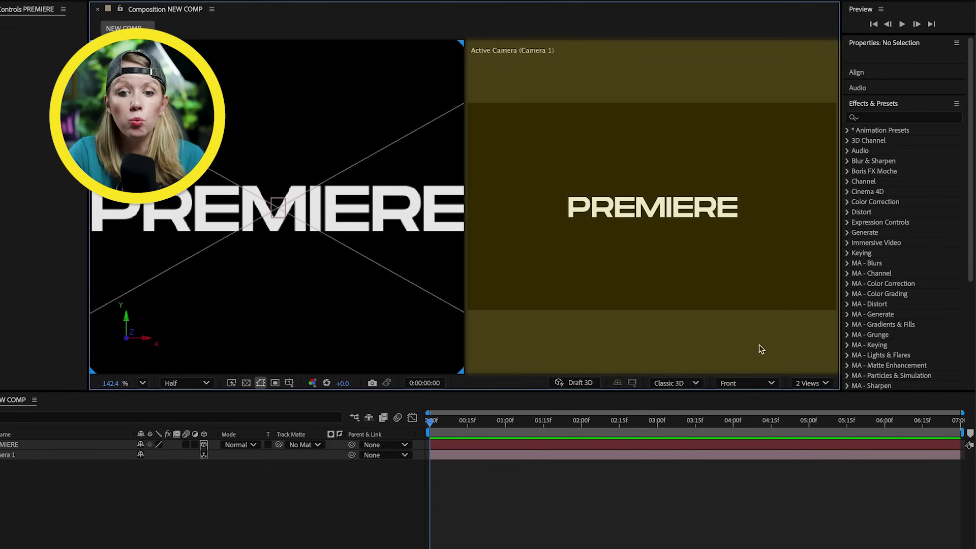
click(736, 322)
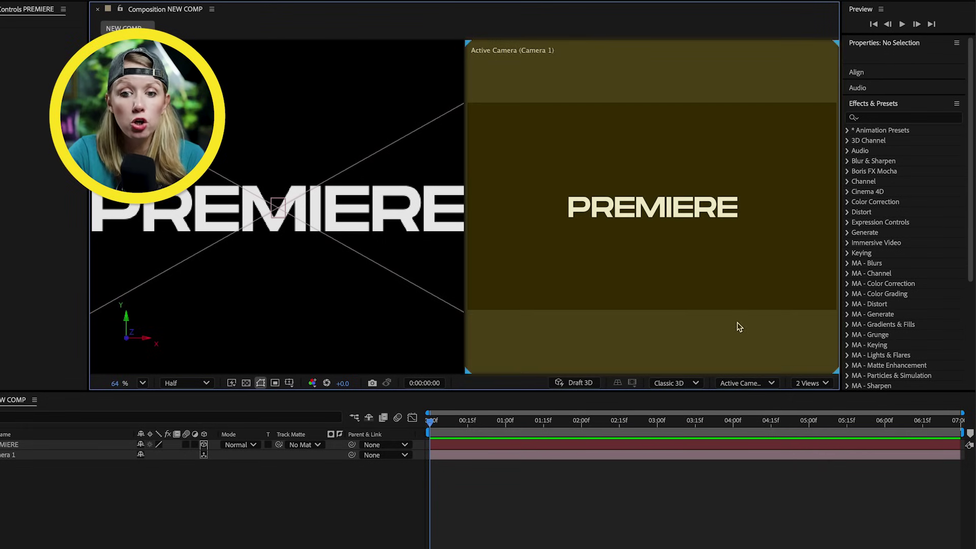
click(740, 384)
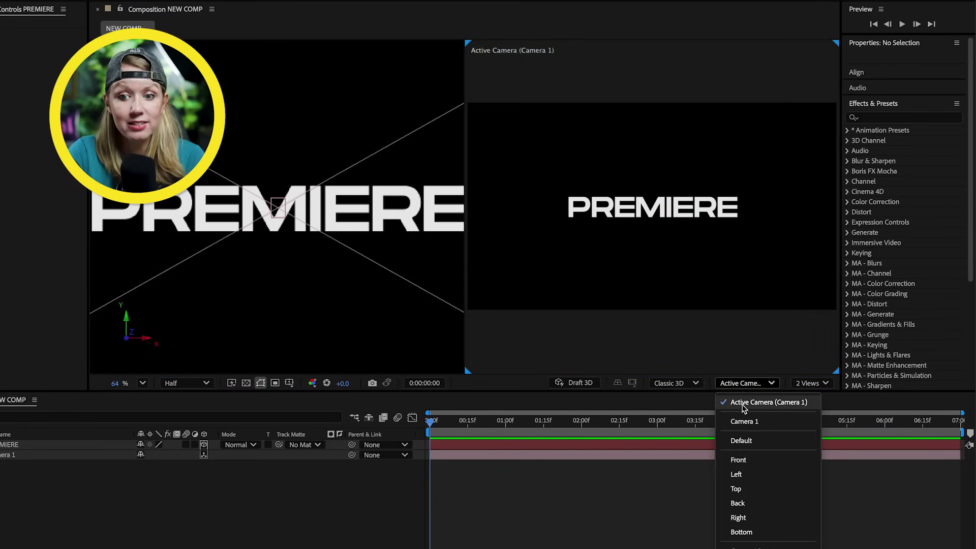
click(734, 355)
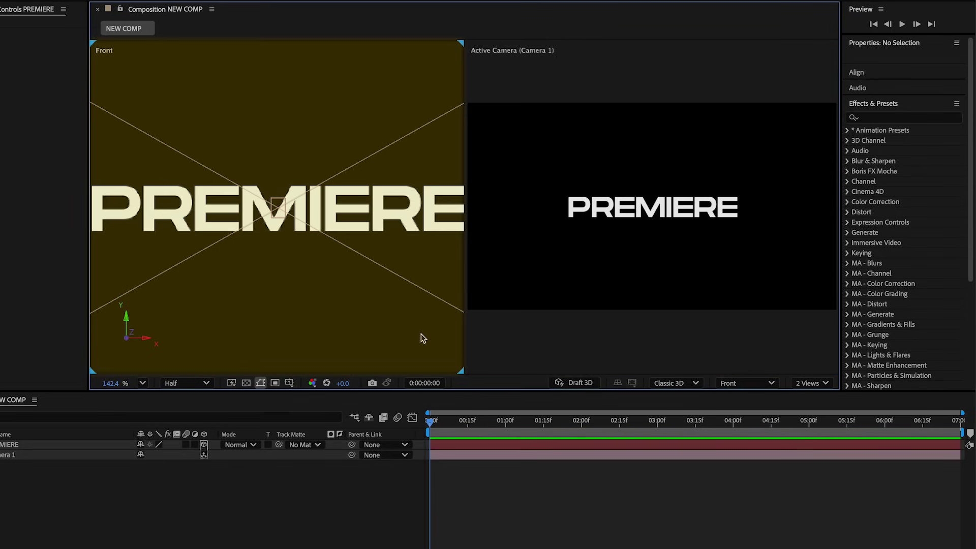
click(732, 383)
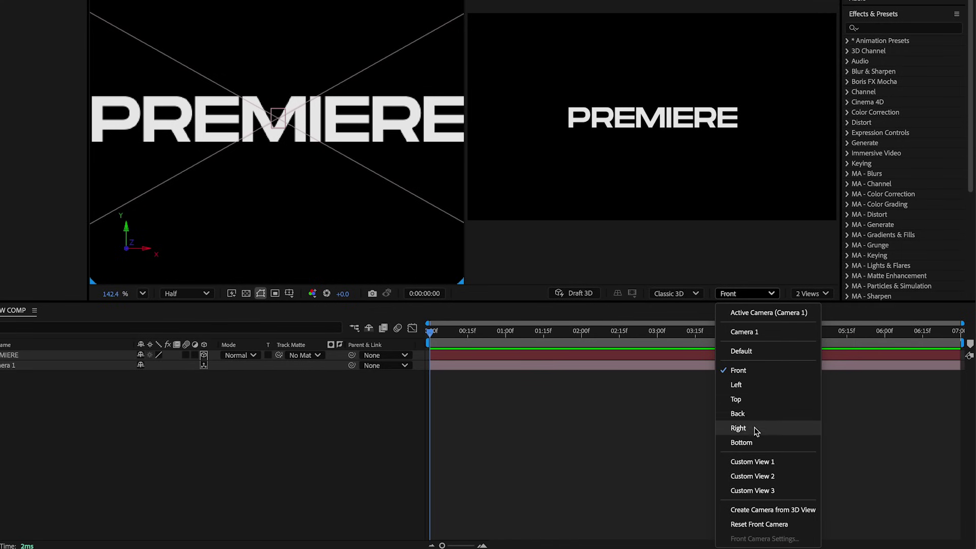
click(752, 461)
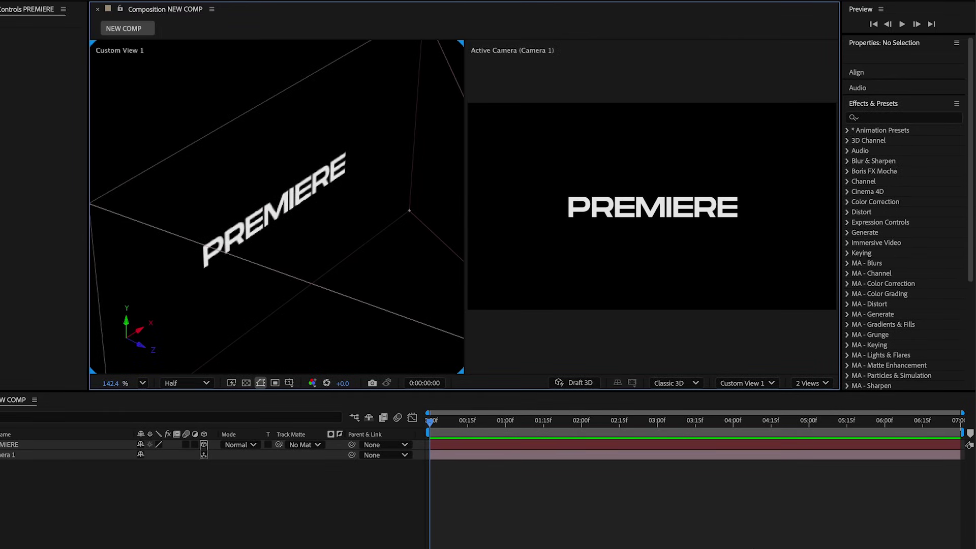
Step: Orbit and dolly Custom View 1 to show the camera frustum beside the text
drag(348, 254, 294, 305)
drag(282, 213, 286, 315)
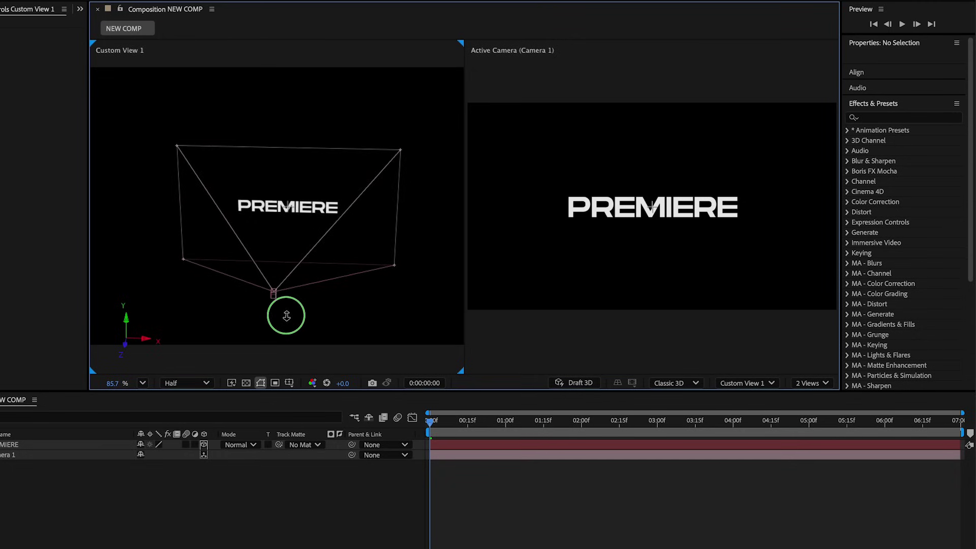
drag(330, 249, 212, 208)
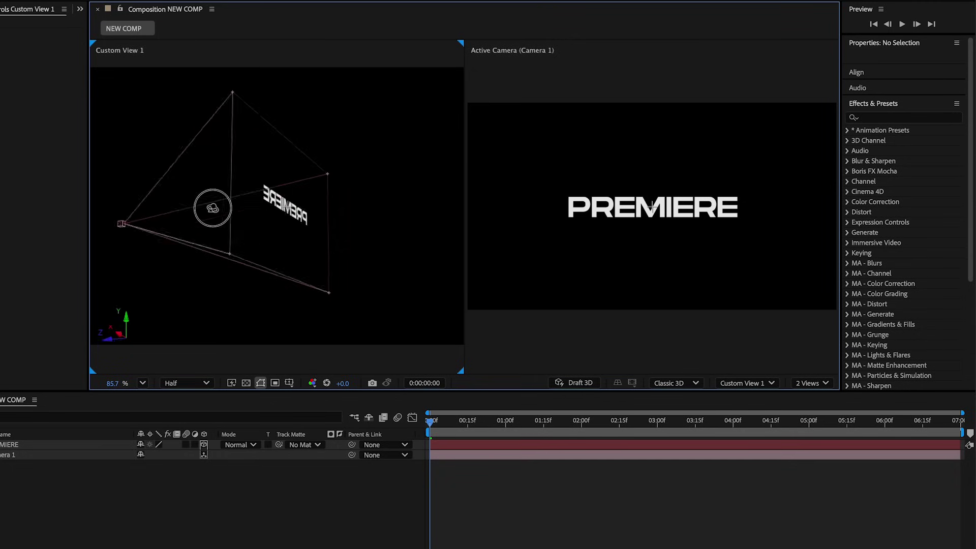
mouse_move(282, 194)
mouse_down()
mouse_move(375, 225)
mouse_move(379, 199)
mouse_move(318, 218)
mouse_move(277, 197)
mouse_move(299, 194)
mouse_up()
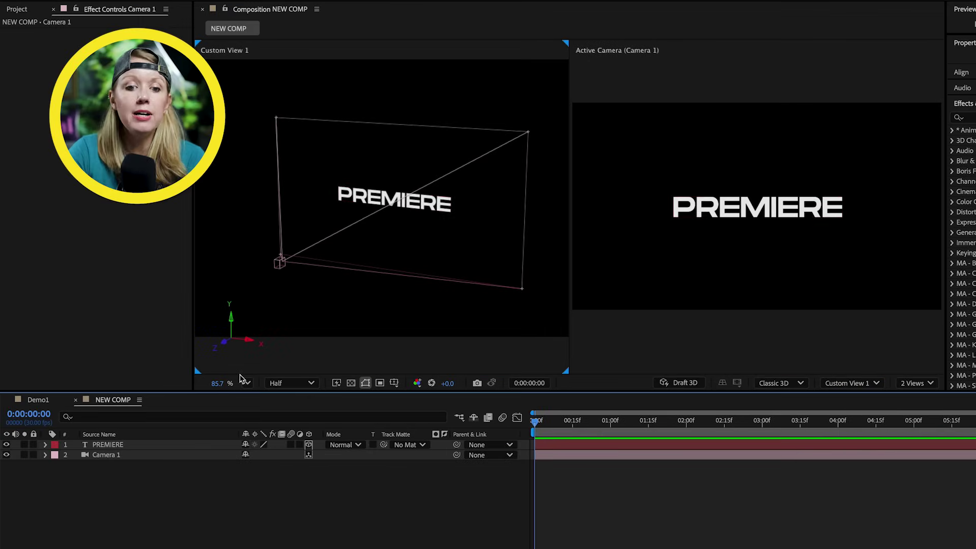
Step: Push Camera 1 along its depth axis and inspect its Position property
click(153, 455)
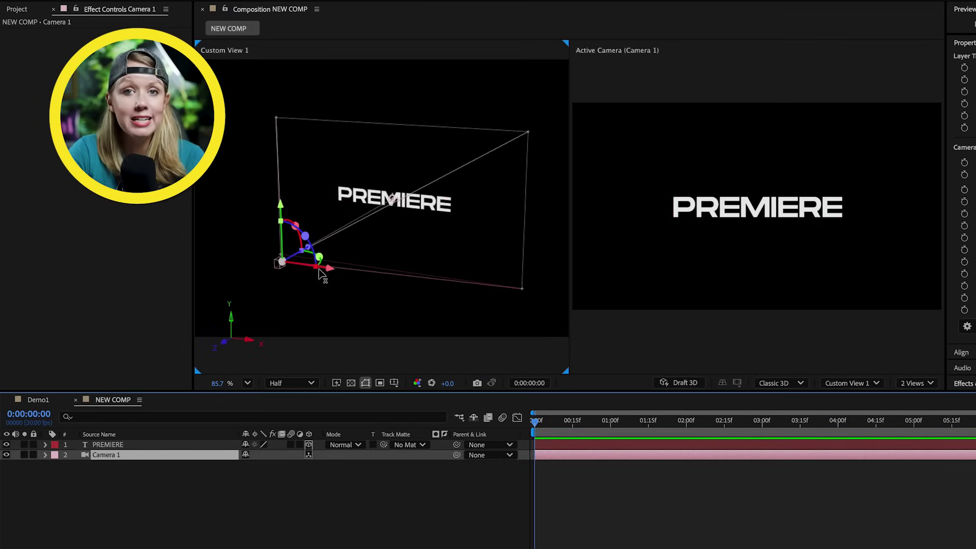
drag(320, 272, 307, 269)
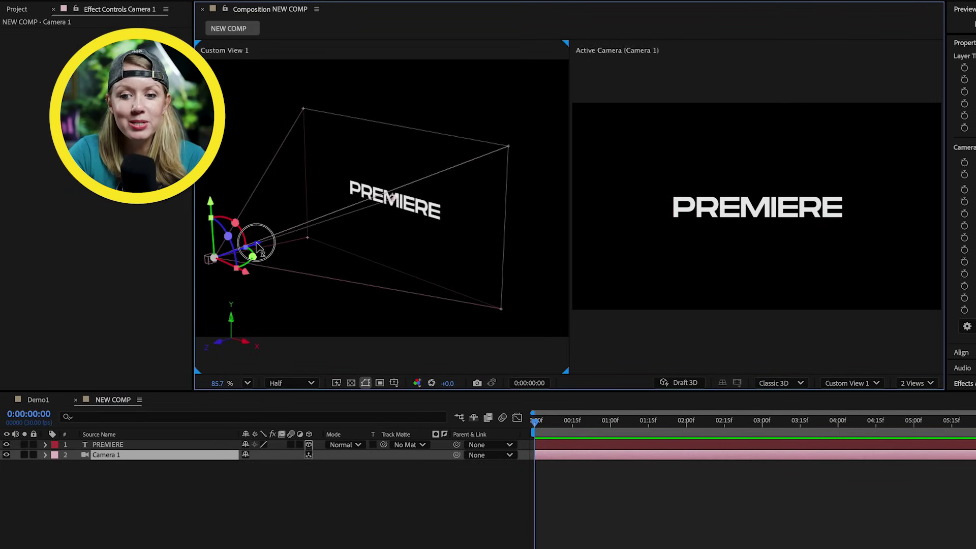
drag(256, 247, 305, 254)
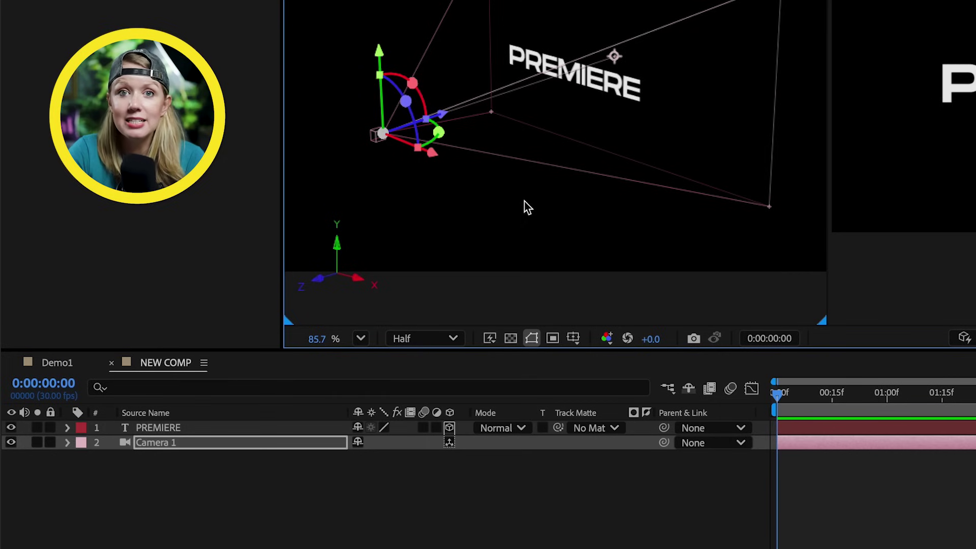
click(274, 443)
key(p)
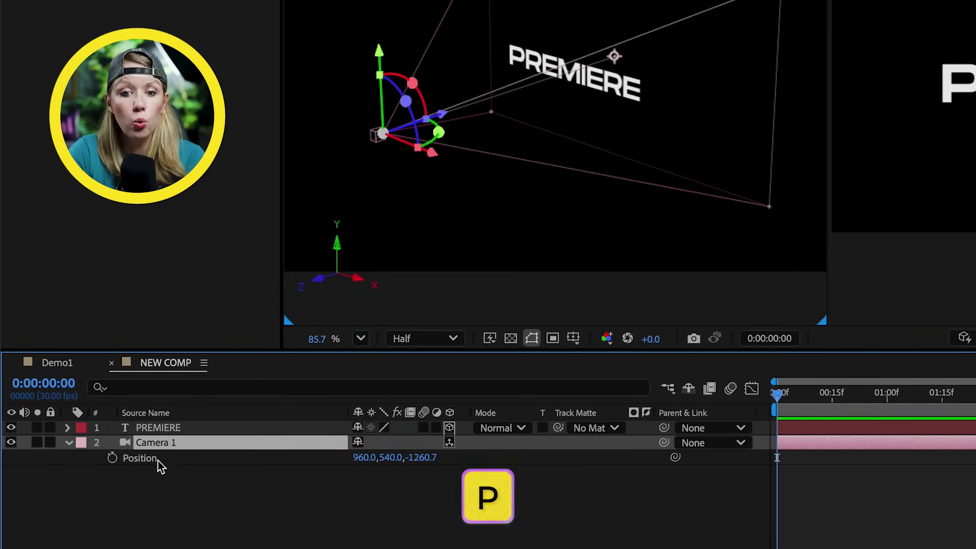
drag(367, 459, 273, 470)
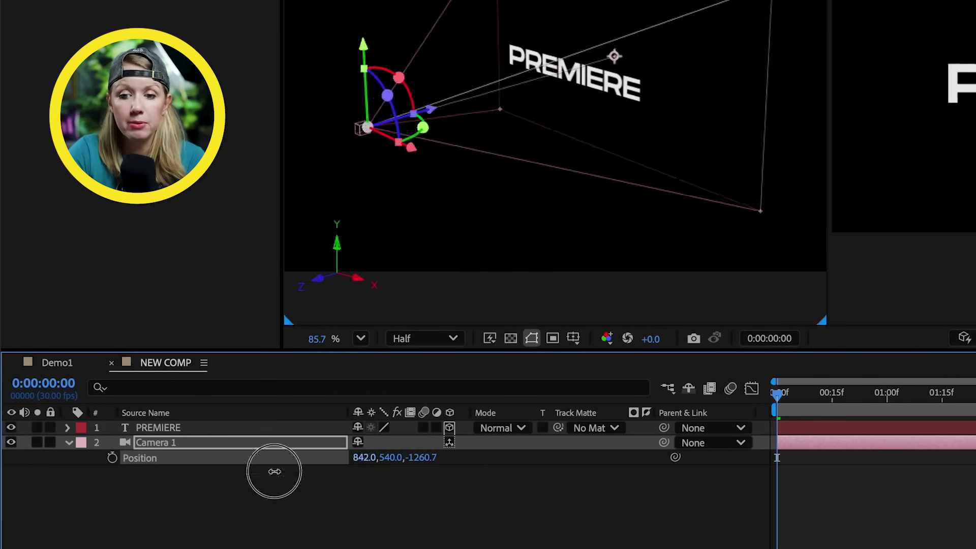
key(ctrl+z)
Step: Keyframe Camera 1's Y Rotation at 0:00 and turn it to -59°
key(r)
click(253, 446)
click(112, 487)
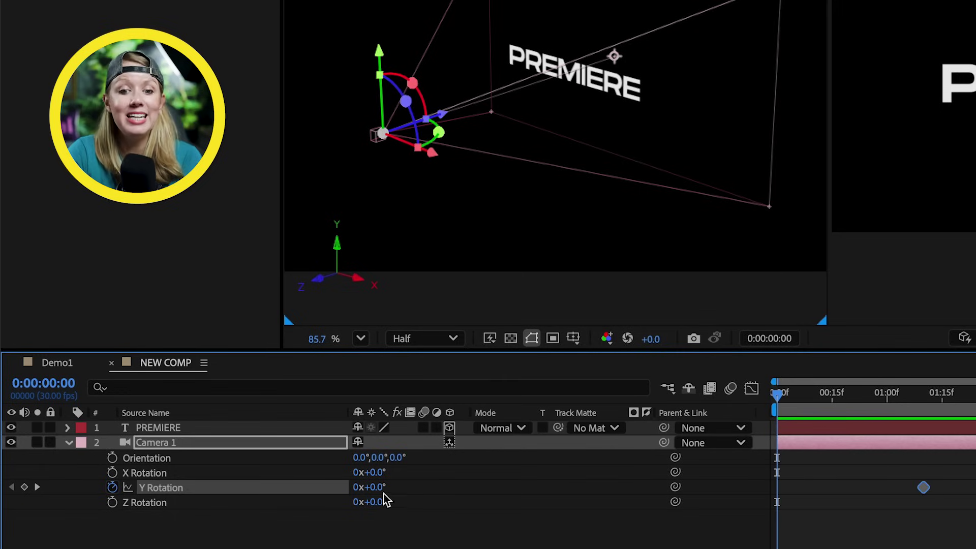
drag(376, 486, 330, 489)
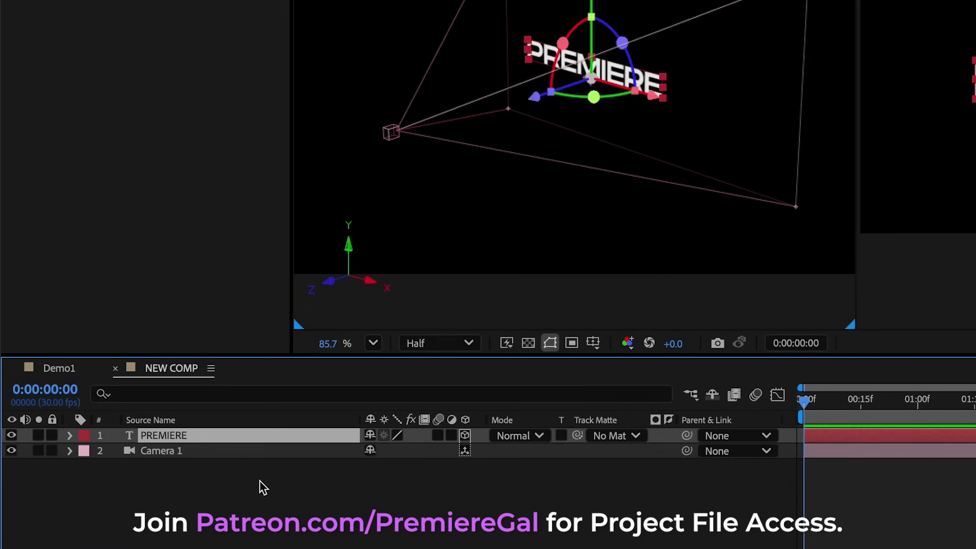
Step: Duplicate the PREMIERE text and lay the copy flat with X Rotation -90
key(ctrl+d)
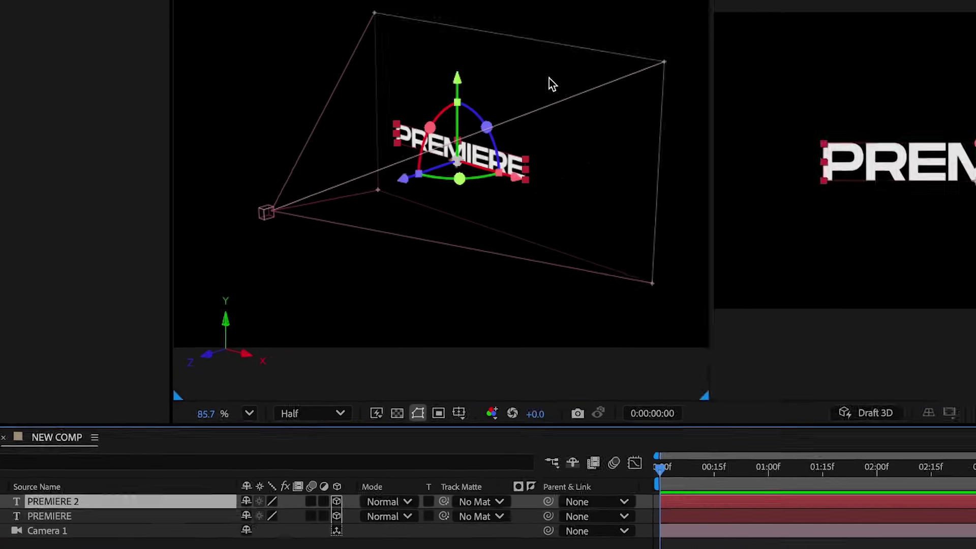
key(grave)
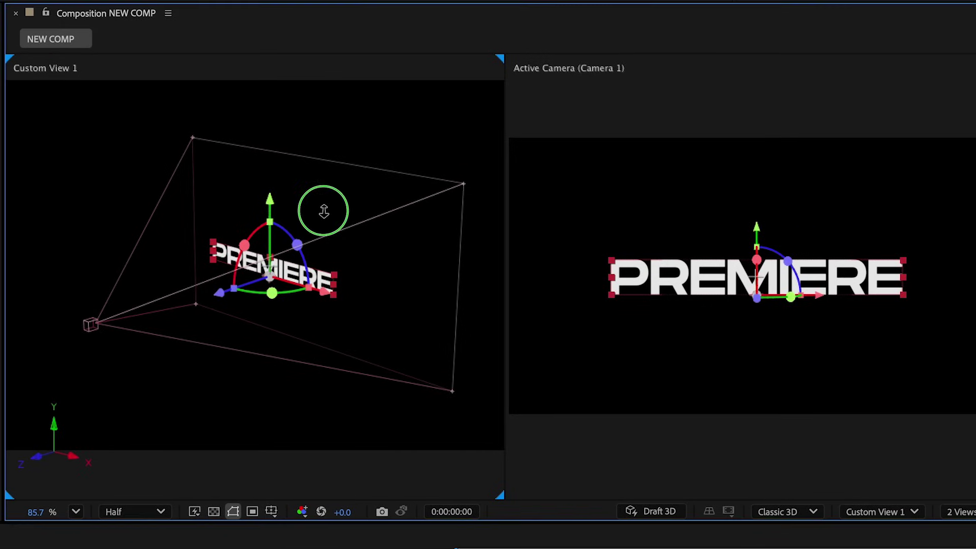
drag(323, 210, 350, 177)
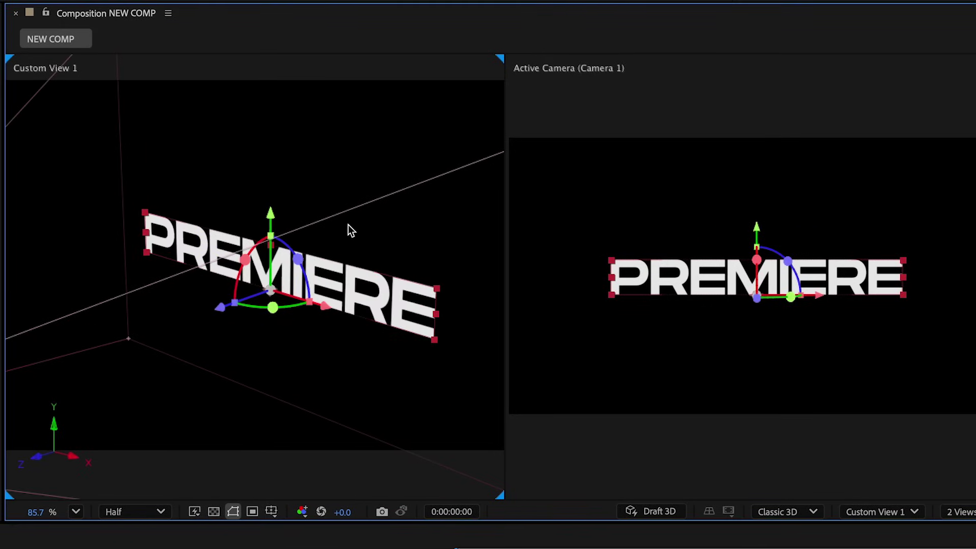
mouse_move(348, 225)
mouse_down()
mouse_move(294, 224)
mouse_move(341, 213)
mouse_up()
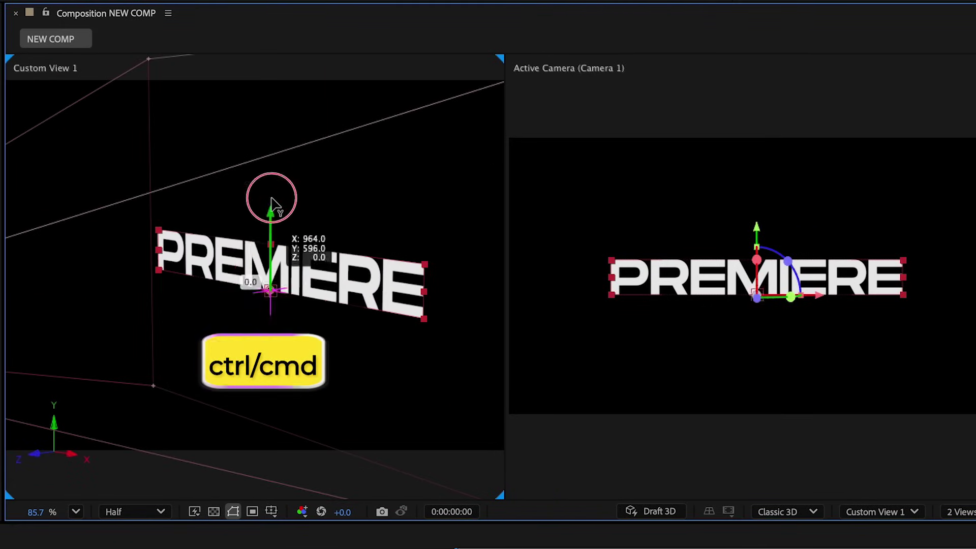
drag(271, 200, 275, 165)
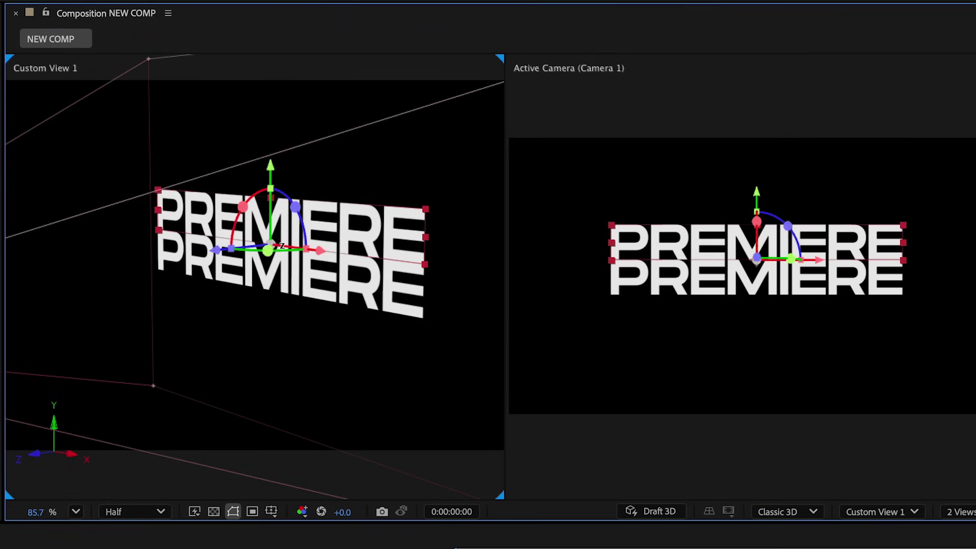
key(r)
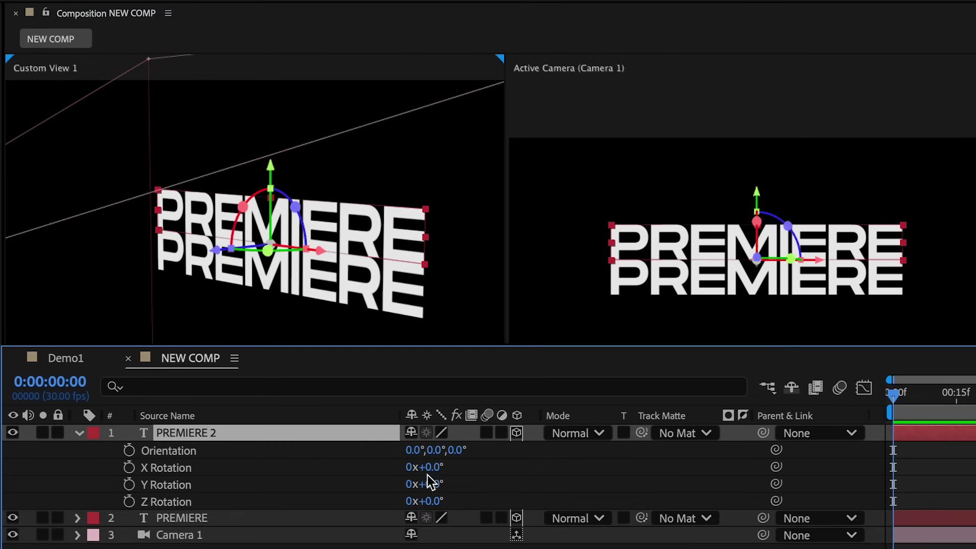
text(-9)
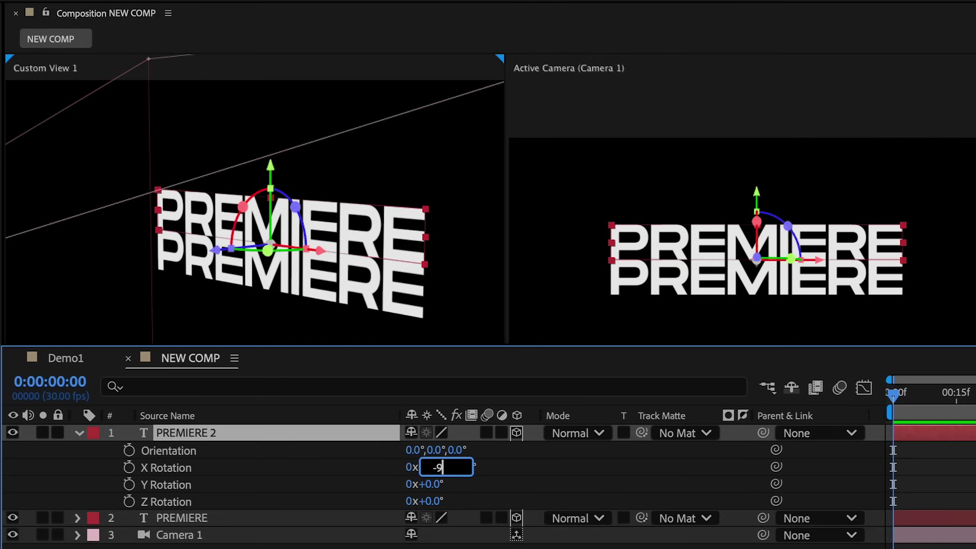
text(0)
key(Return)
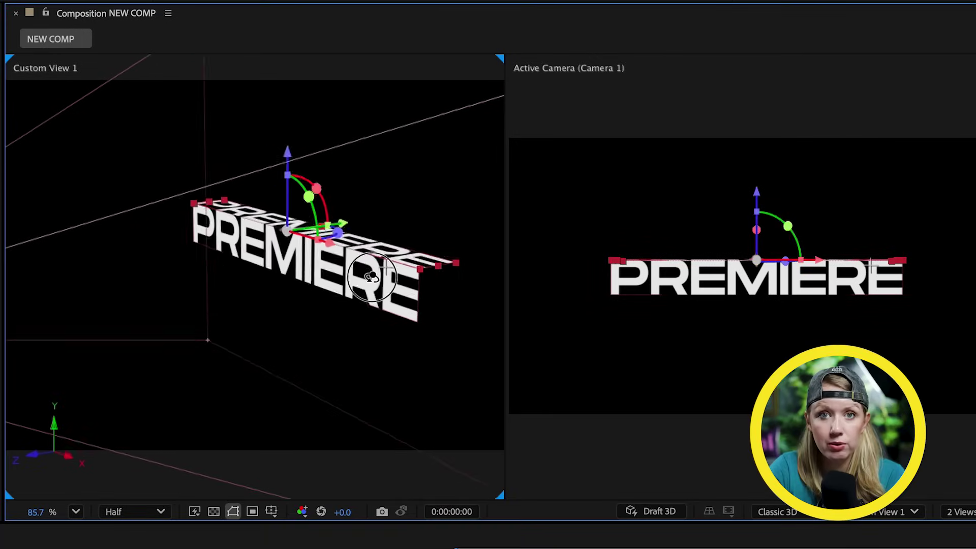
Step: Raise the anchor point of the upright PREMIERE text layer
drag(325, 284, 359, 287)
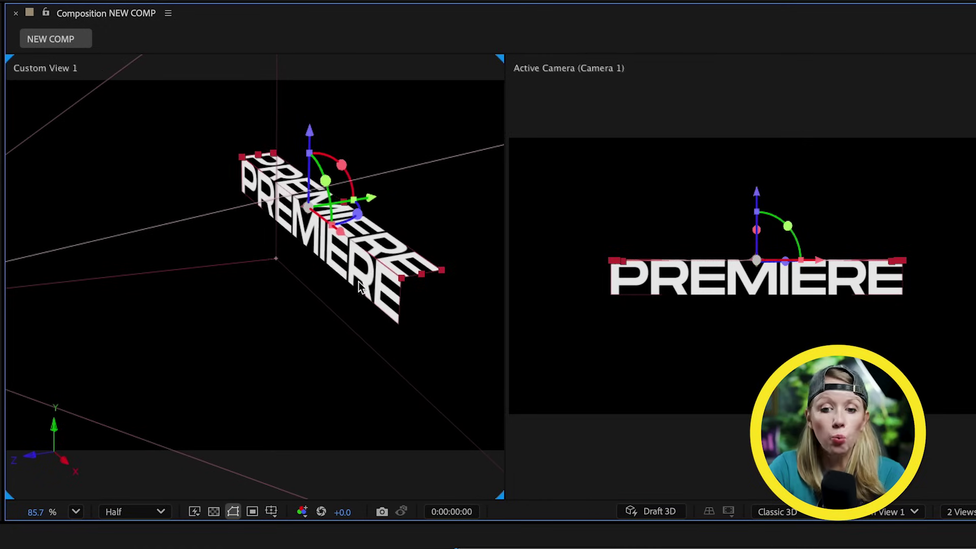
click(359, 287)
key(y)
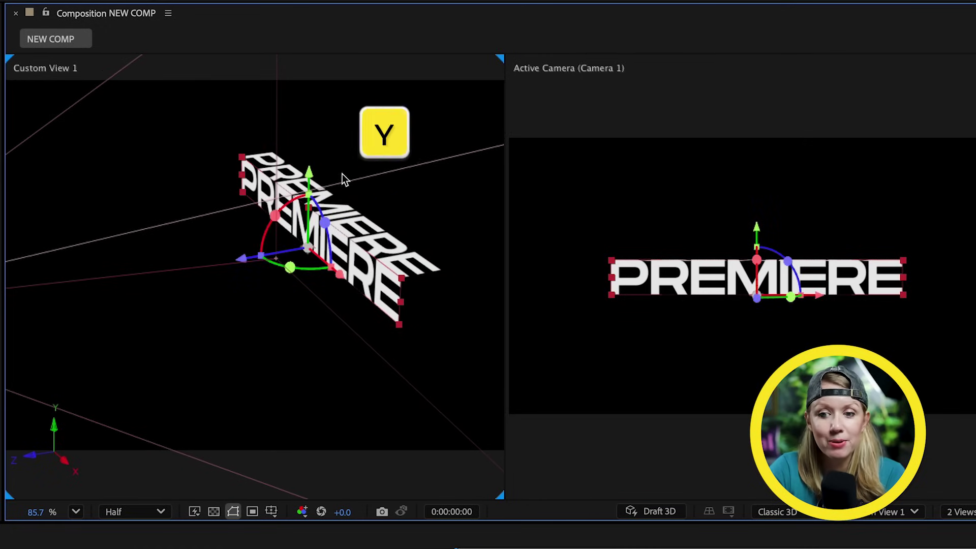
drag(315, 183, 327, 94)
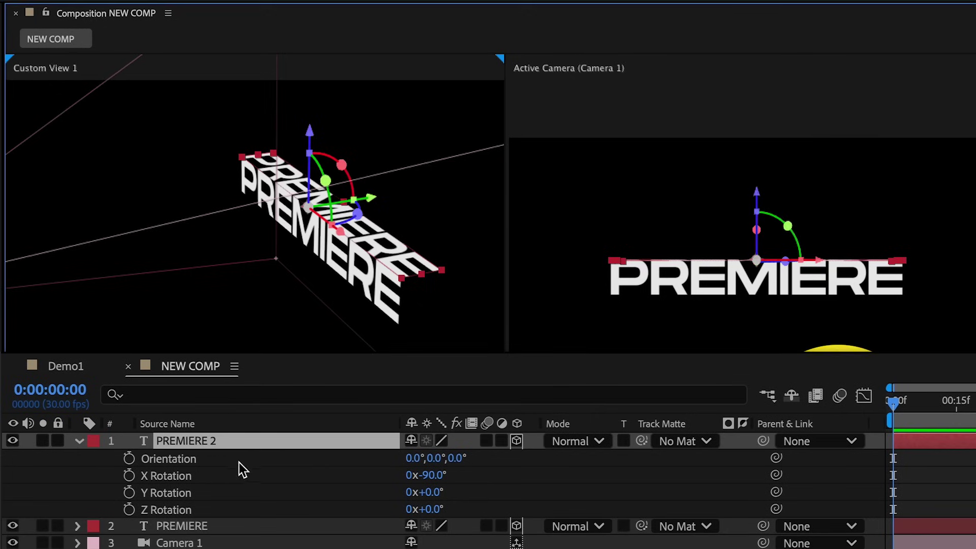
Step: Add PREMIERE 3 and PREMIERE 4 copies with X Rotation -180 and -270
click(249, 439)
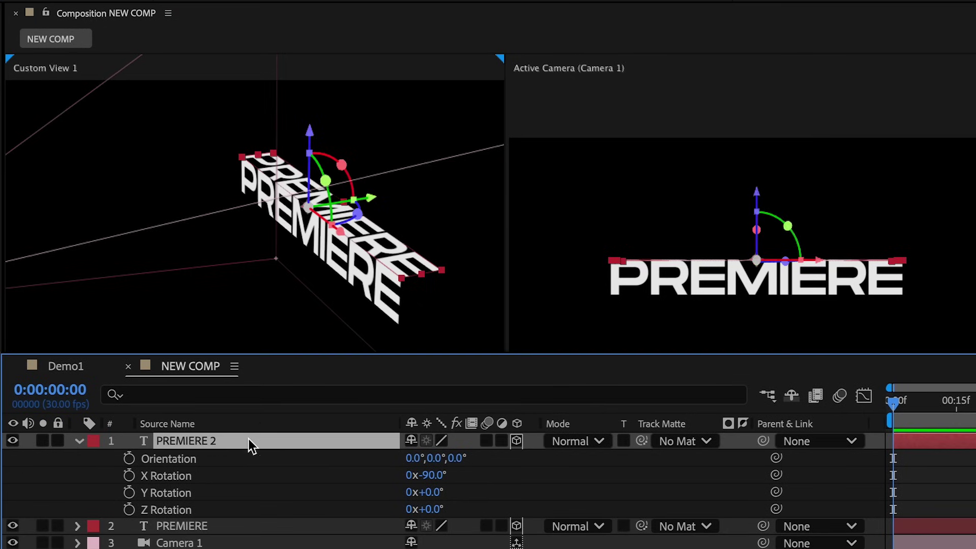
key(ctrl+d)
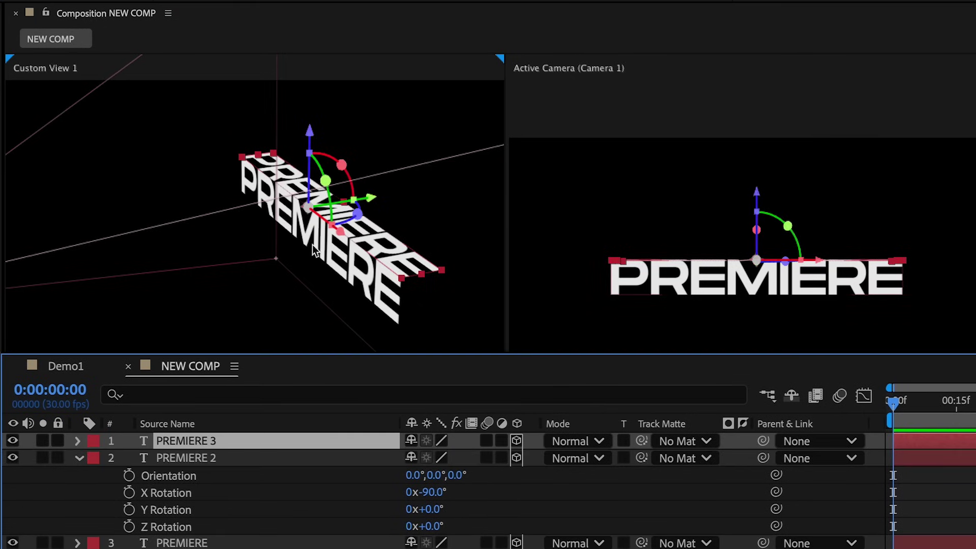
drag(370, 202, 412, 192)
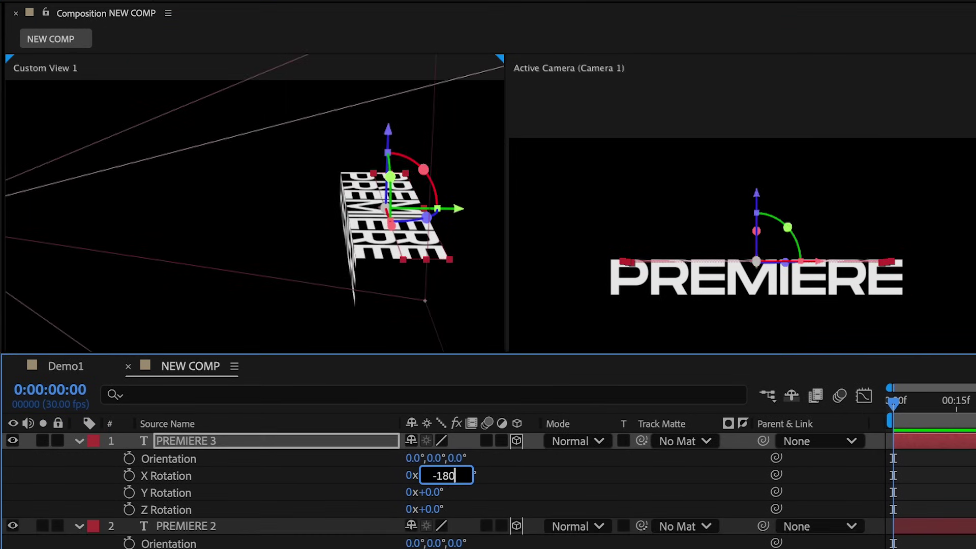
key(Return)
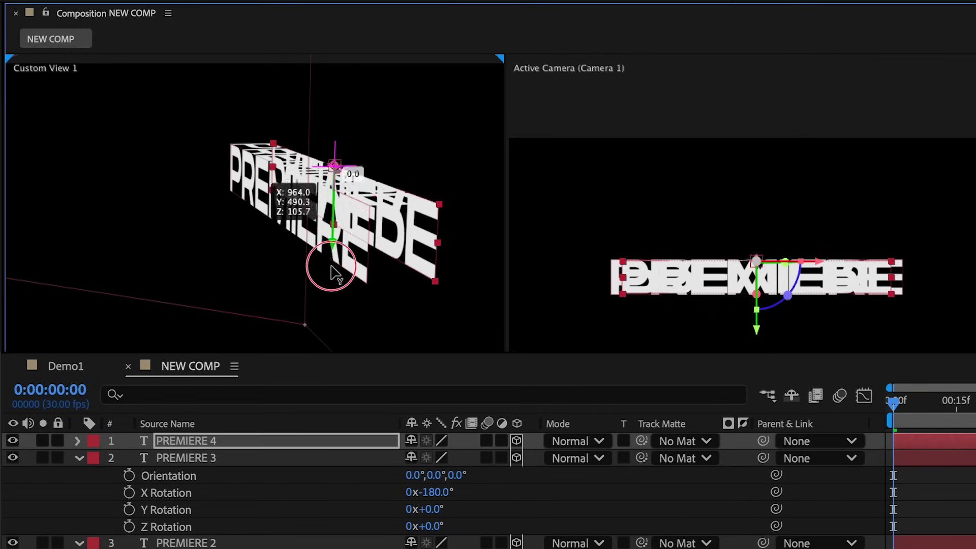
drag(330, 268, 330, 298)
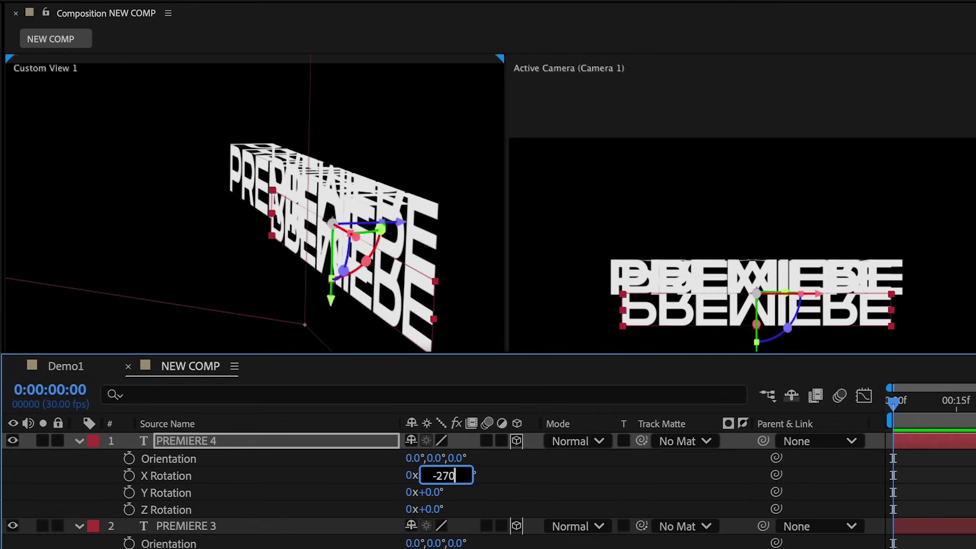
key(Return)
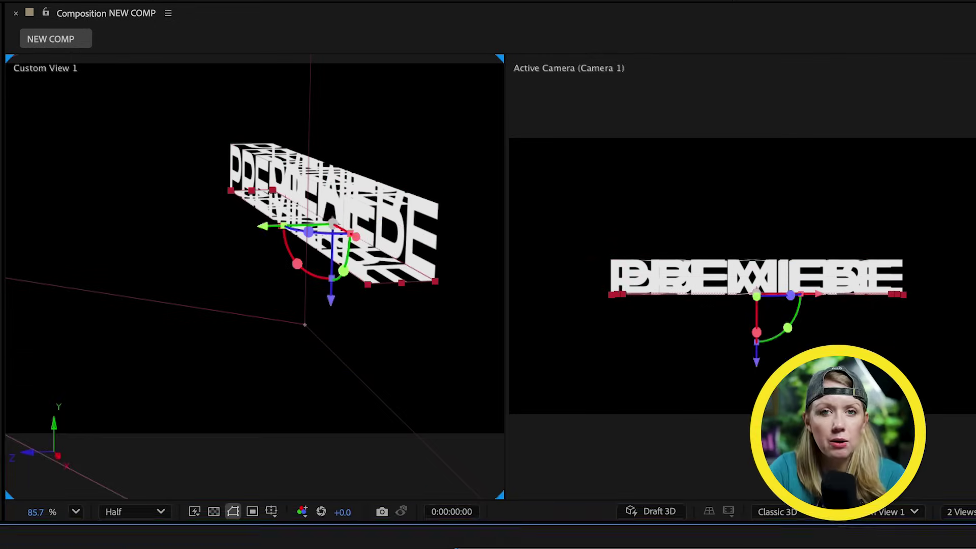
drag(409, 304, 442, 307)
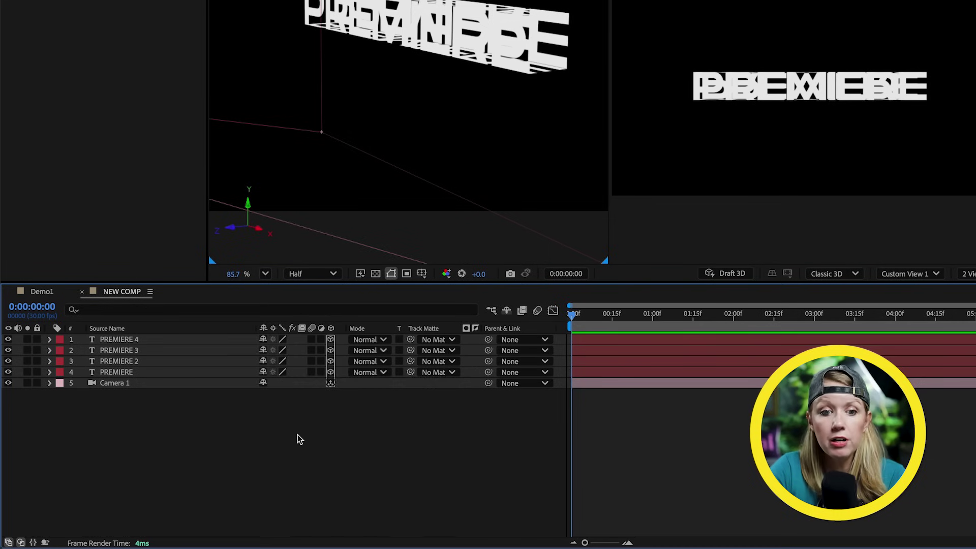
right_click(297, 434)
Step: Create a black solid, Black Solid 7, and make it a 3D layer
mouse_move(328, 379)
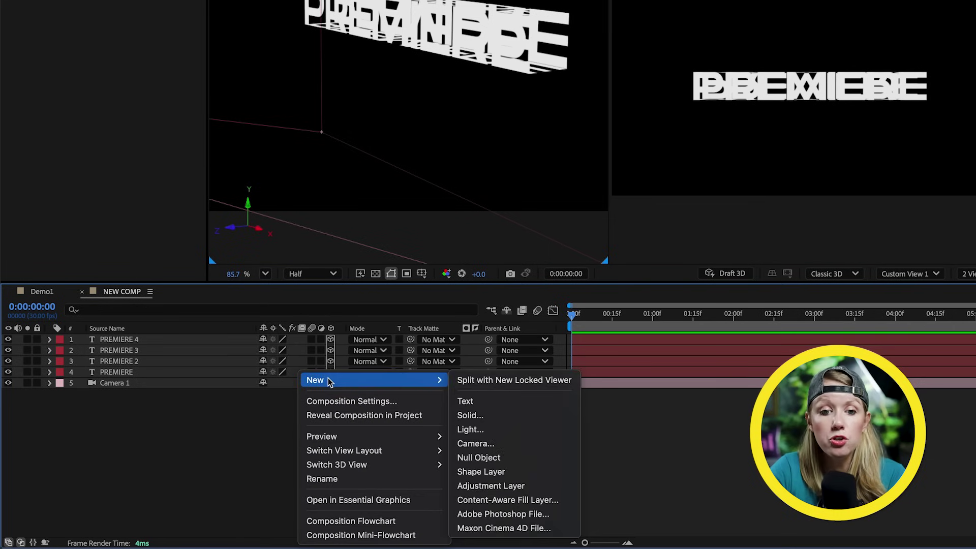
click(468, 414)
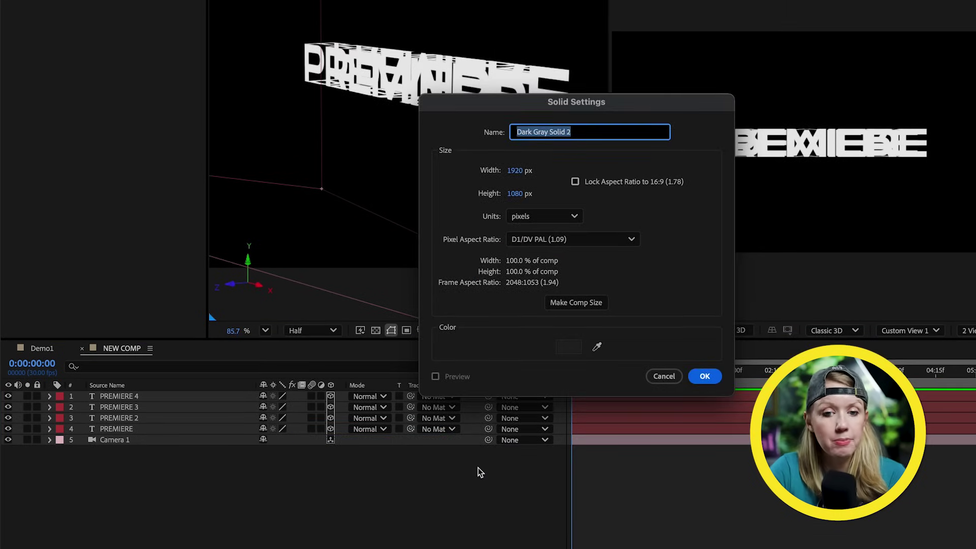
click(574, 353)
click(562, 340)
key(Return)
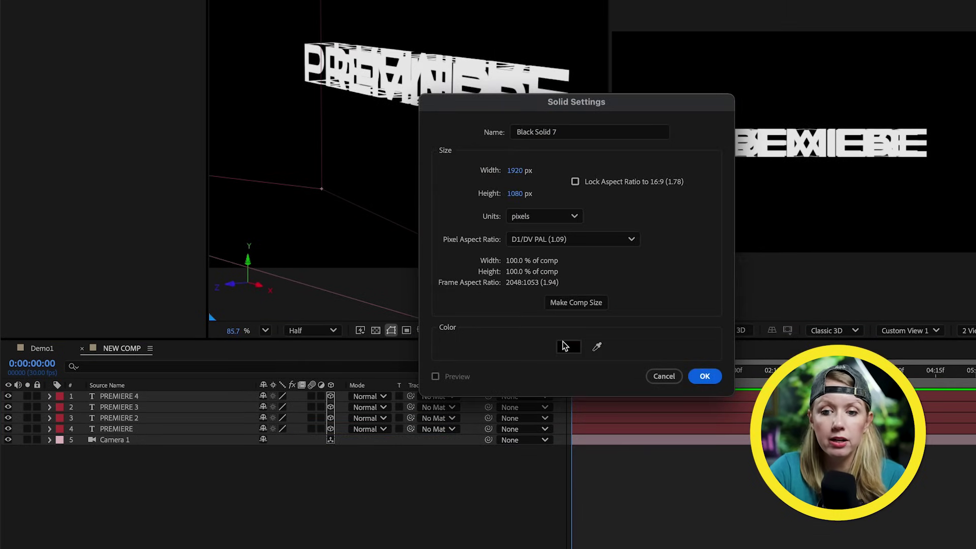
click(705, 376)
click(331, 397)
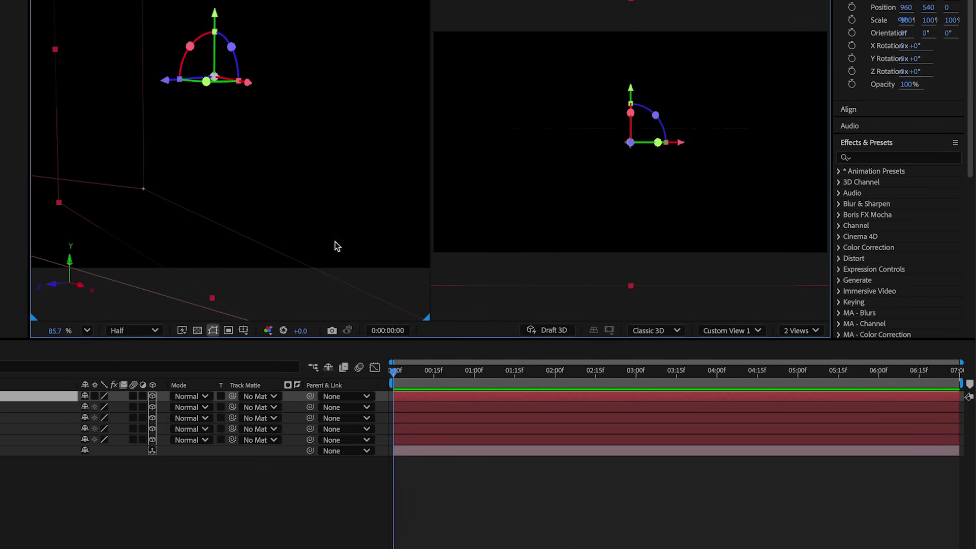
Step: Switch the left viewer to the Right view and give the solid a yellow label
click(726, 330)
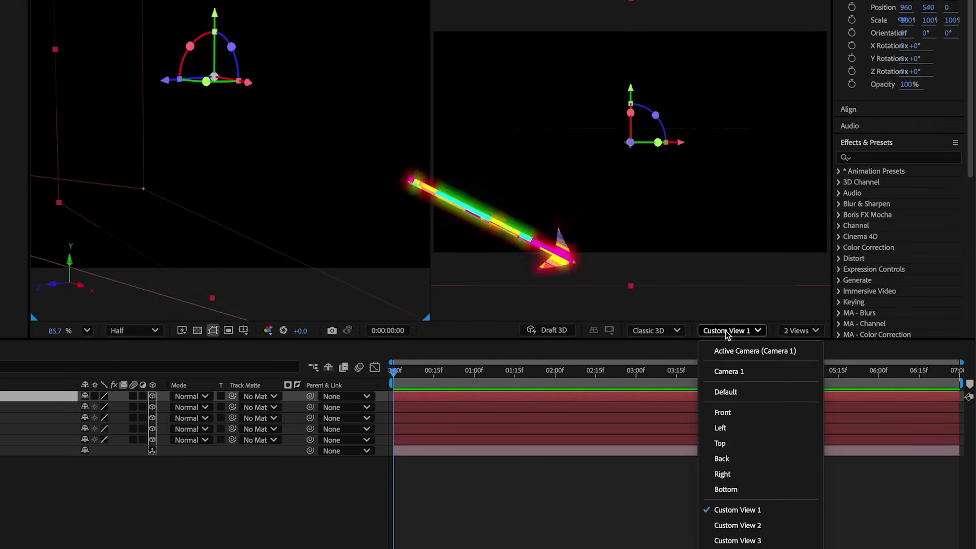
click(734, 476)
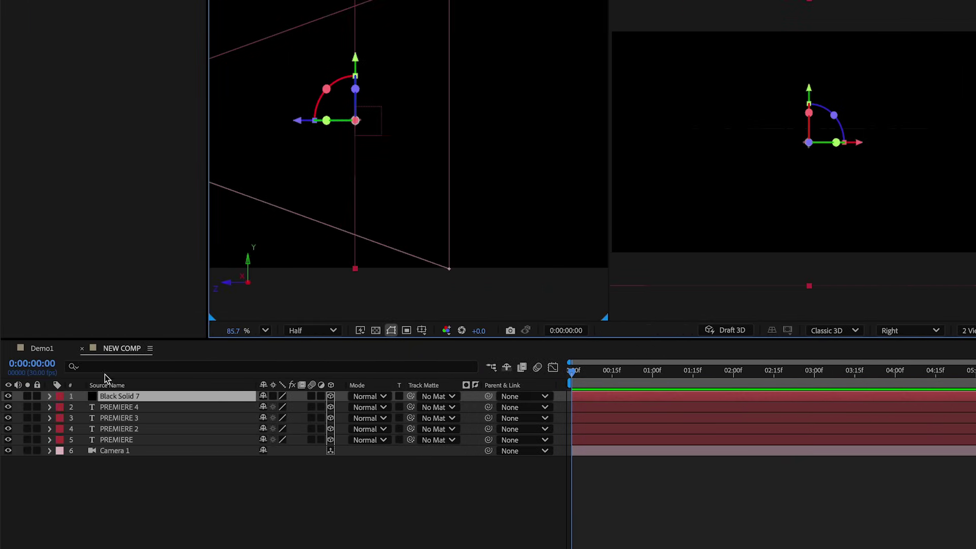
click(60, 398)
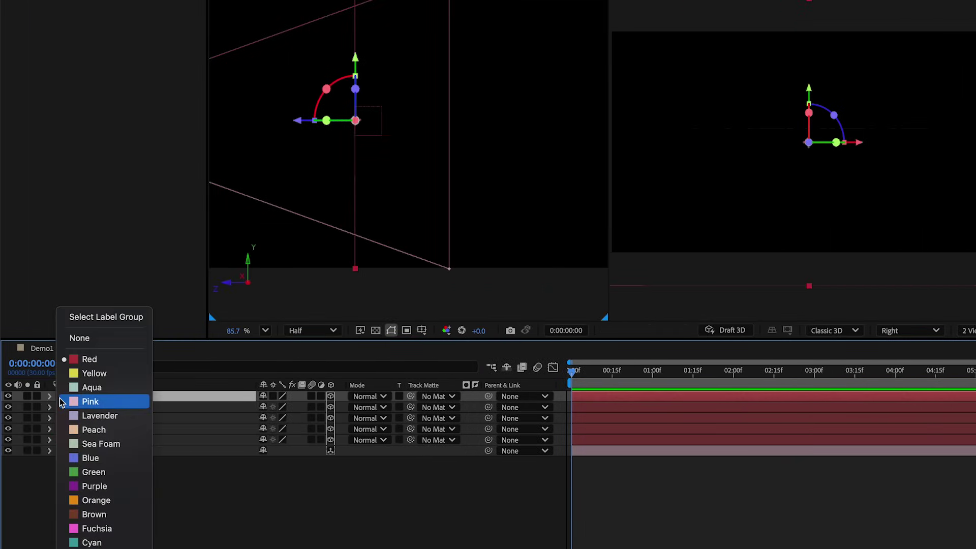
click(96, 373)
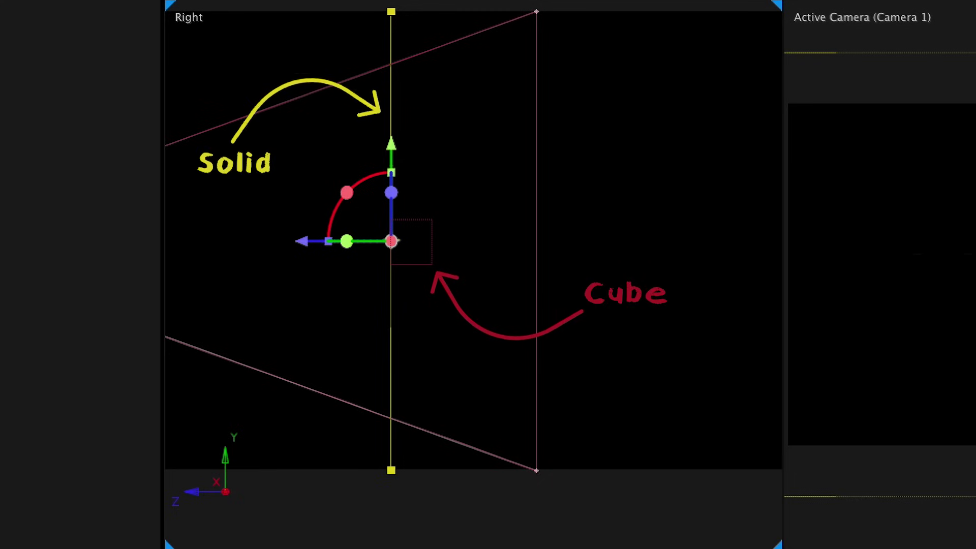
Step: Position the solid, then duplicate it, rotate the copy 90° on X and raise it atop the text
drag(693, 76, 639, 201)
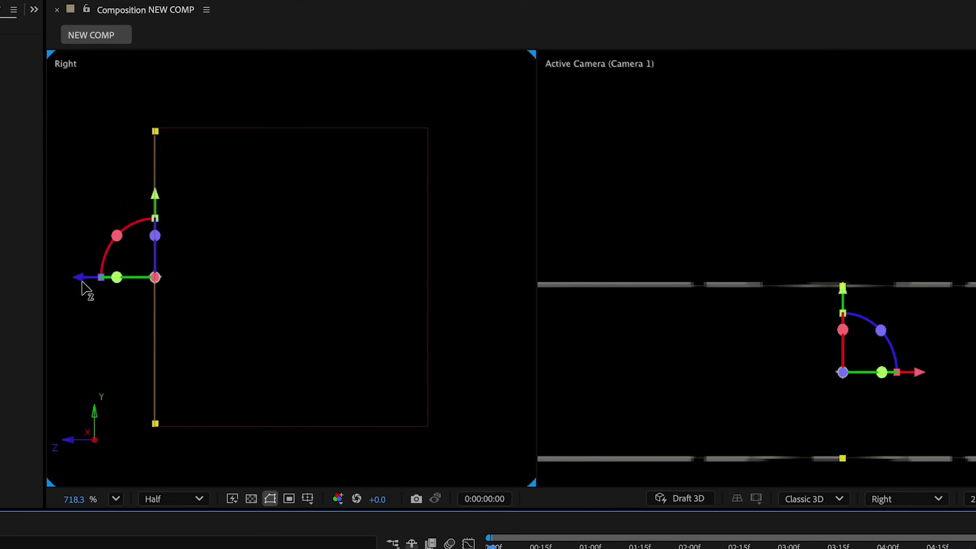
drag(172, 205, 186, 205)
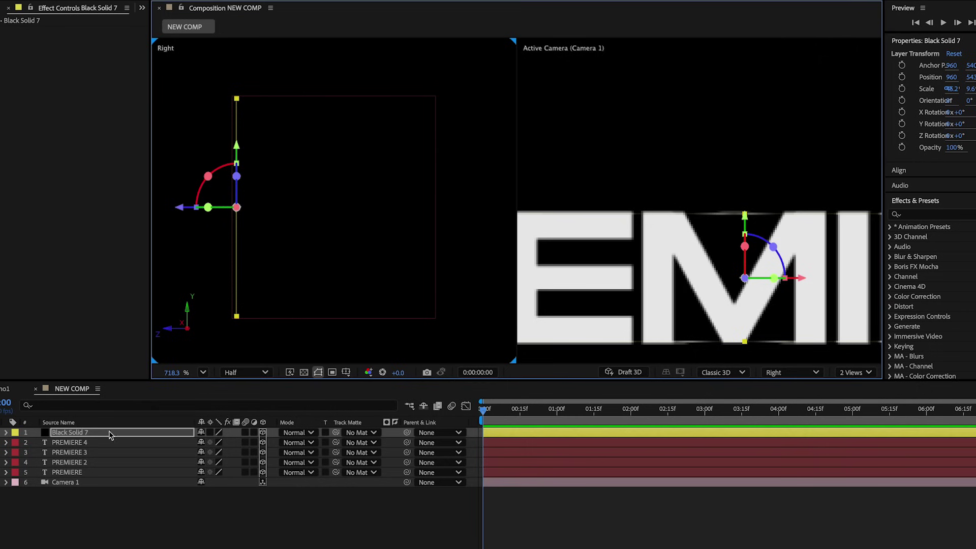
key(ctrl+d)
key(r)
drag(203, 279, 235, 279)
drag(292, 209, 338, 101)
Step: Make two more solid copies, one moved back along Z and one lowered to Y 595
click(70, 482)
key(ctrl+d)
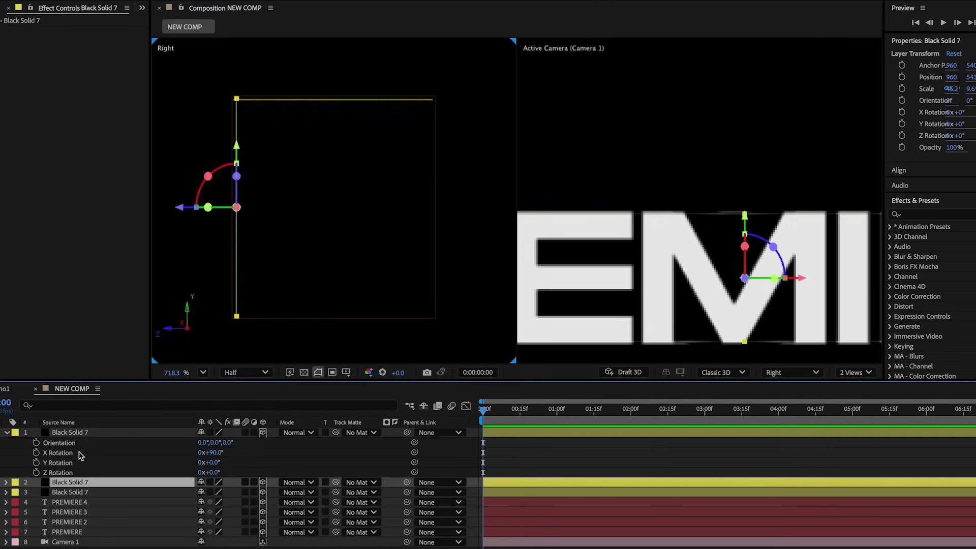
drag(193, 208, 385, 214)
click(336, 100)
key(ctrl+d)
drag(348, 120, 330, 388)
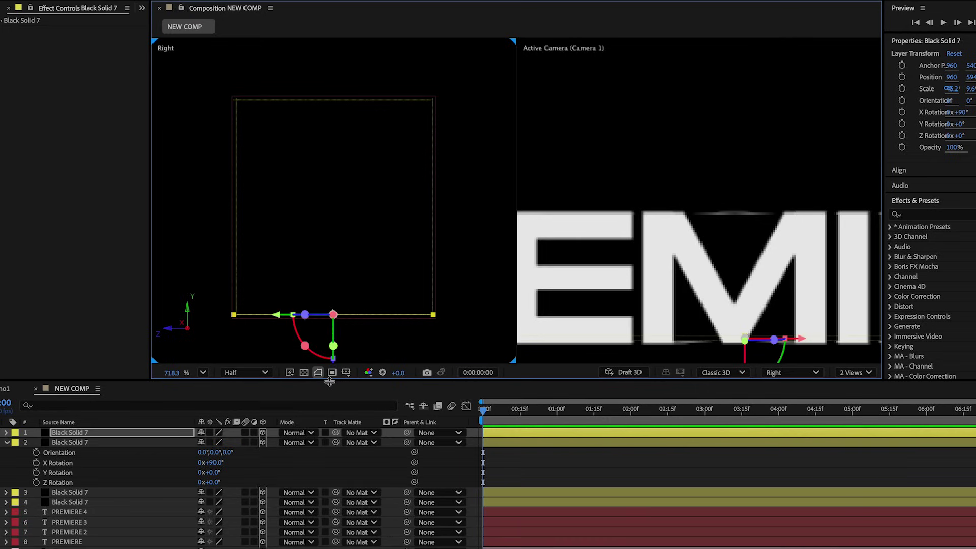
click(304, 524)
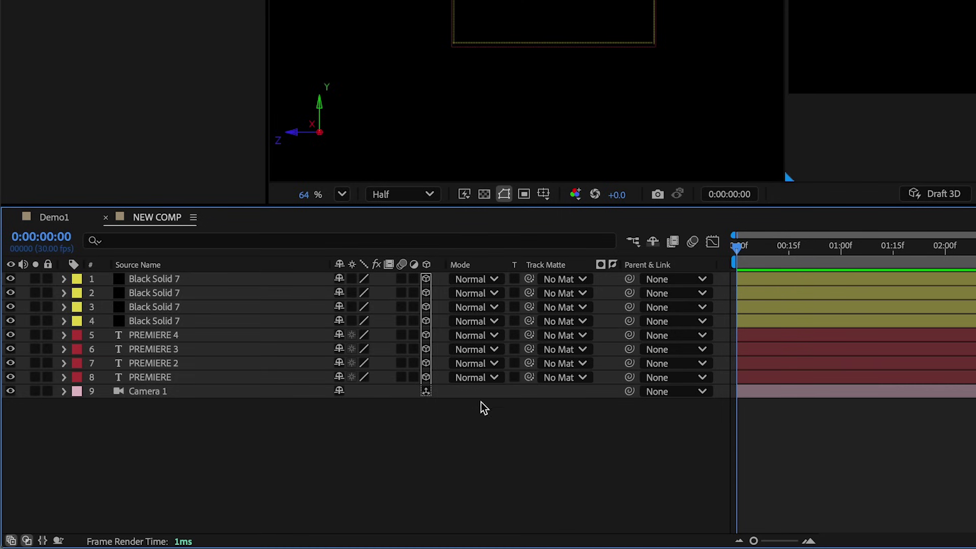
Step: Add a 3D null object, Null 3, and position it at the centre of the box
right_click(243, 440)
mouse_move(335, 330)
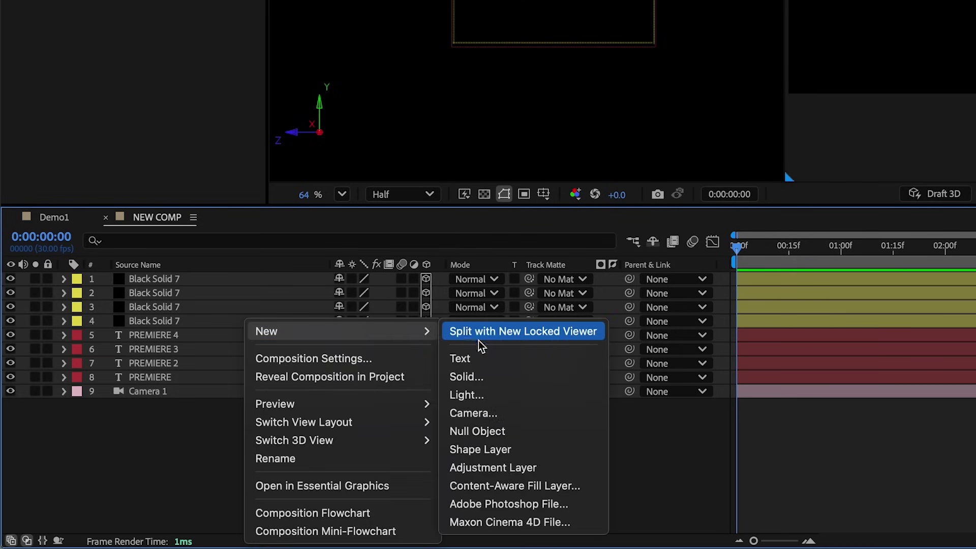
click(496, 431)
click(426, 279)
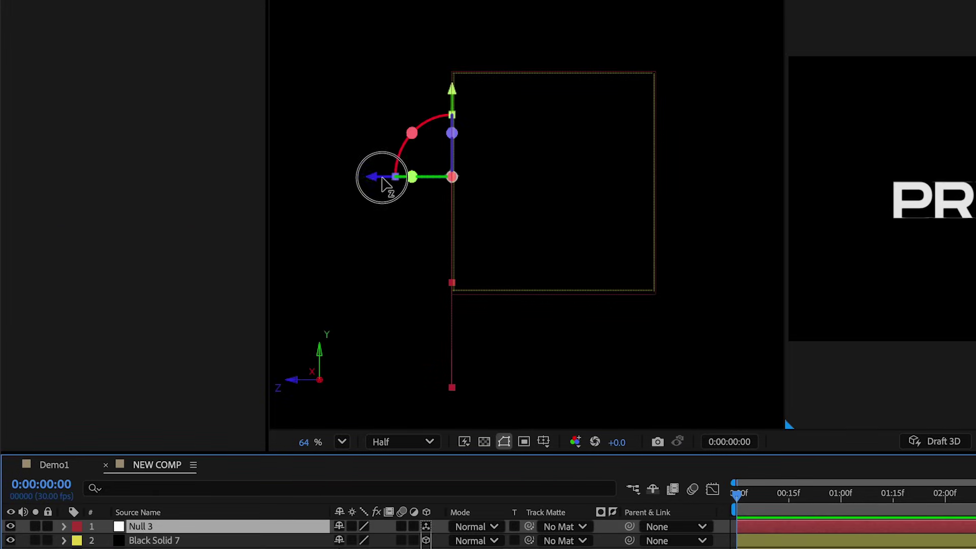
drag(381, 178, 417, 178)
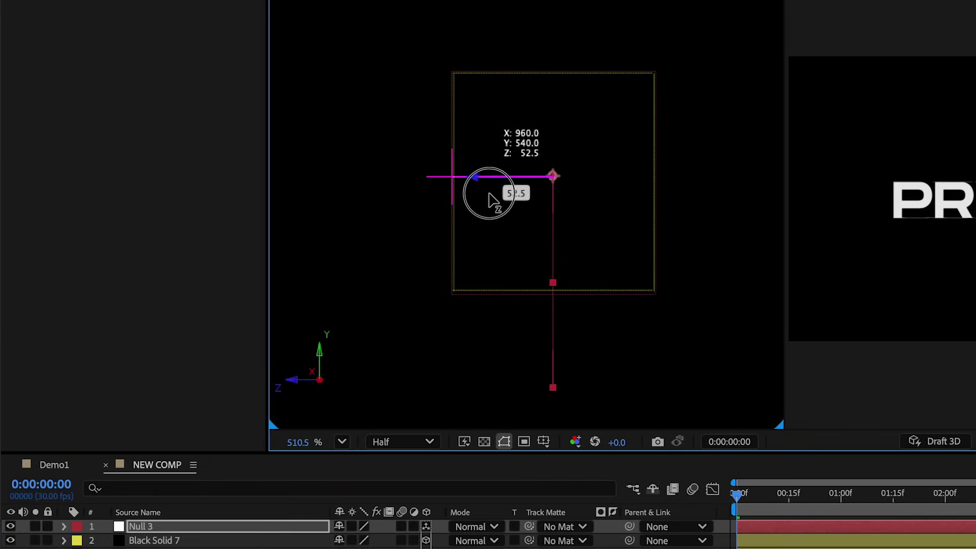
drag(553, 99, 555, 110)
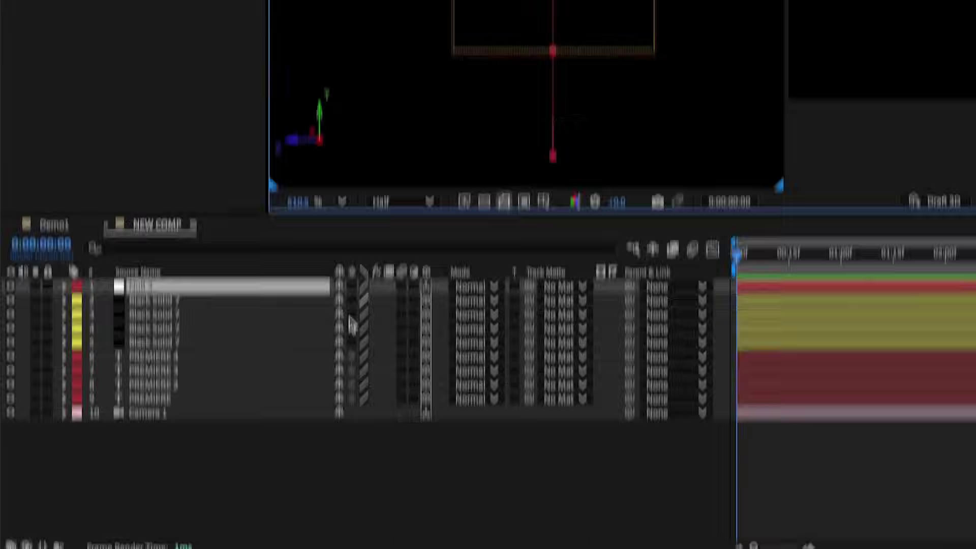
Step: Parent Camera 1 to Null 3 and move Null 3 just above the camera
click(292, 407)
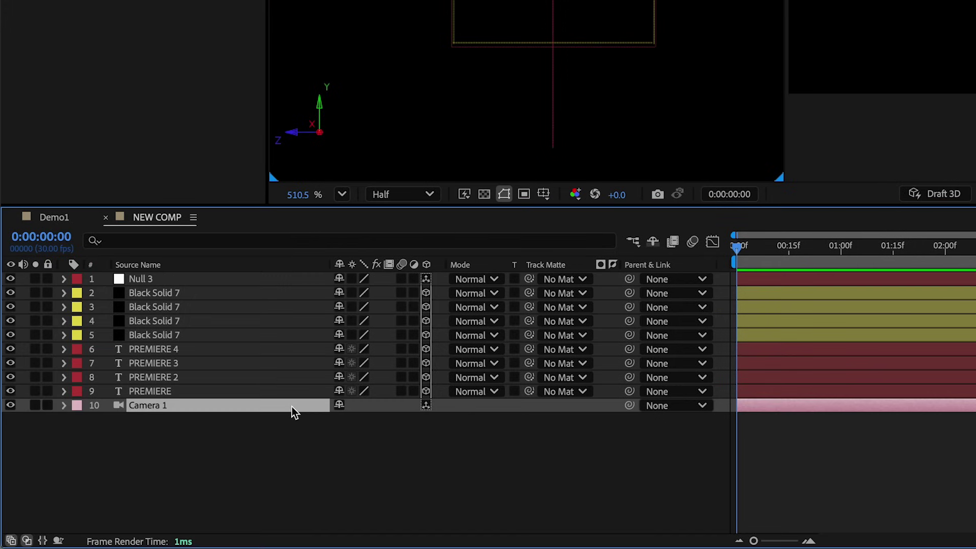
click(657, 407)
click(682, 366)
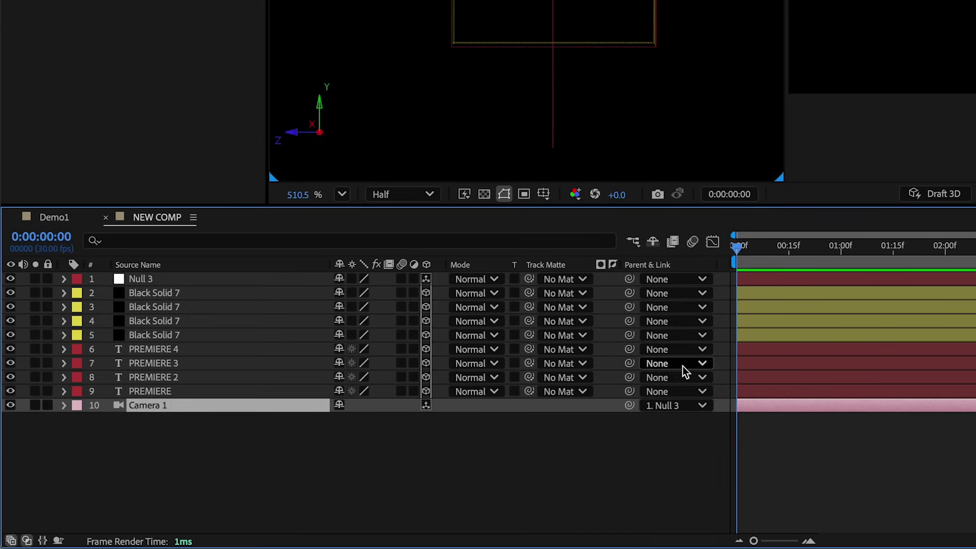
drag(133, 278, 148, 392)
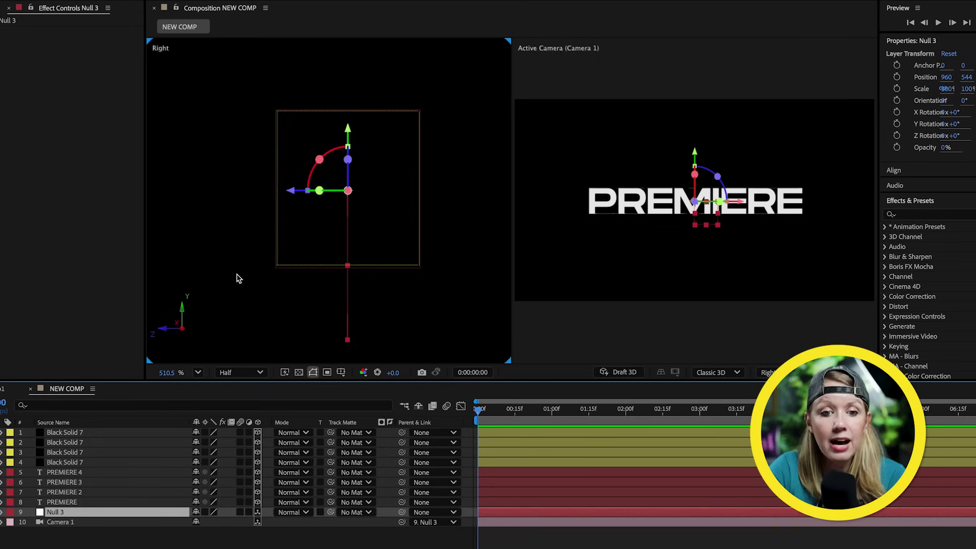
Step: Keyframe Null 3's X Rotation to -1x over about three seconds and show its value graph
drag(329, 155, 356, 269)
key(ctrl+z)
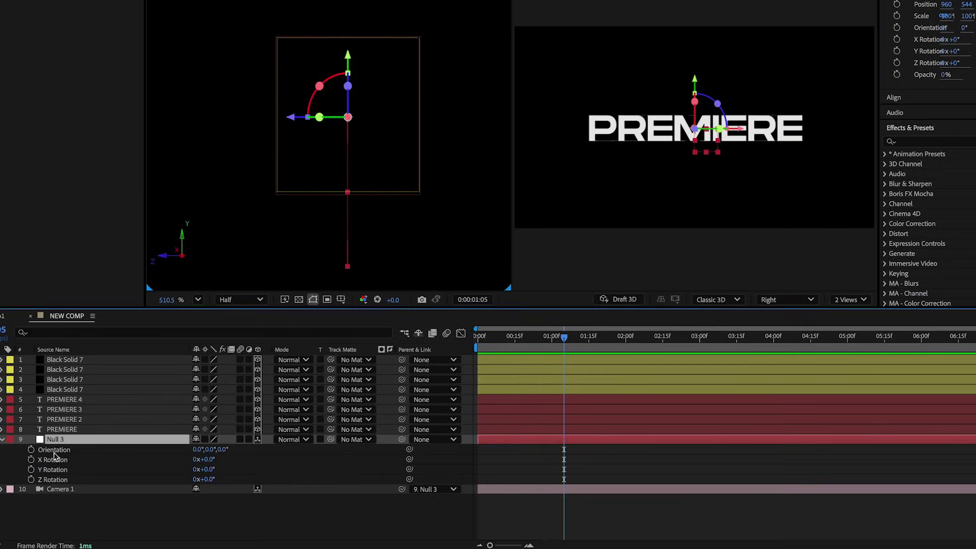
click(31, 459)
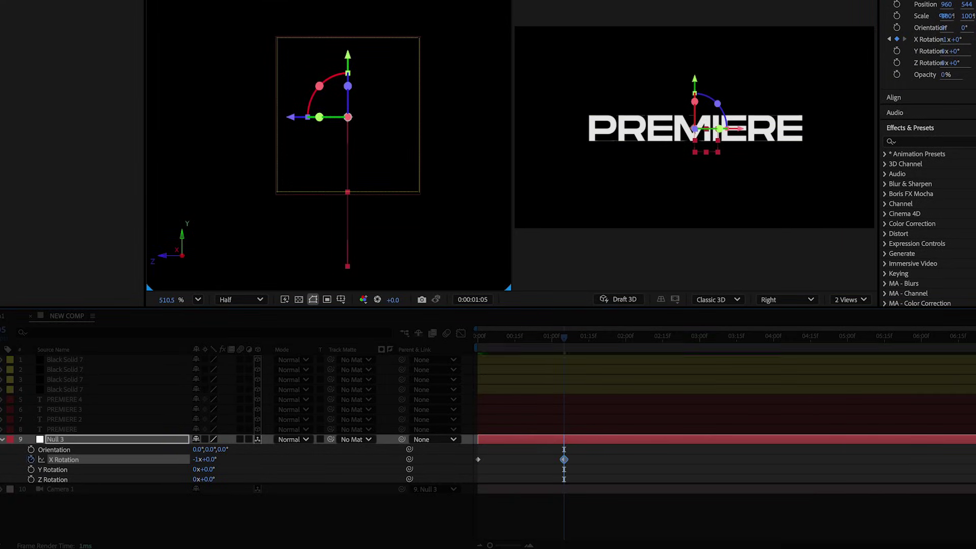
drag(564, 459, 694, 460)
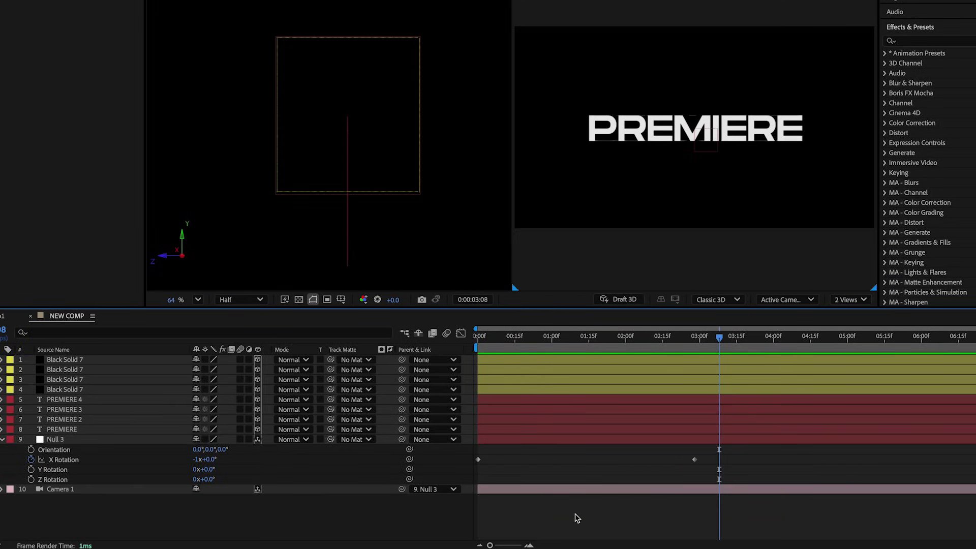
click(461, 335)
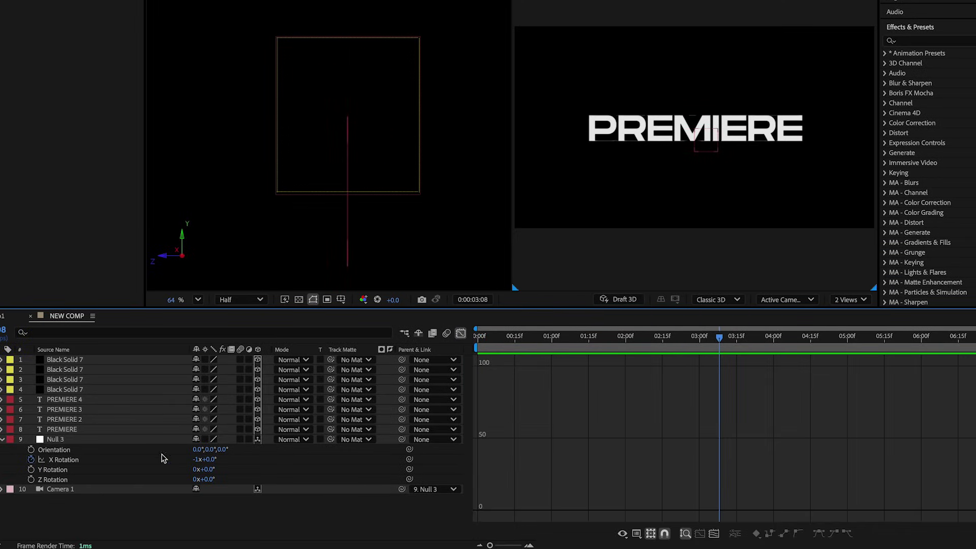
Step: Easy Ease both X Rotation keyframes of Null 3 and pull their bezier handles outward into a steep S-curve
click(118, 461)
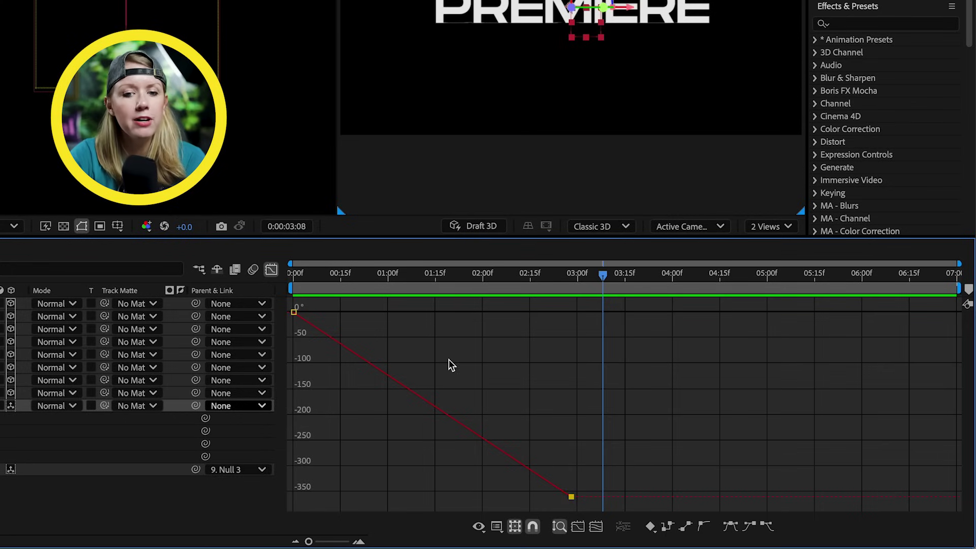
drag(364, 340, 282, 294)
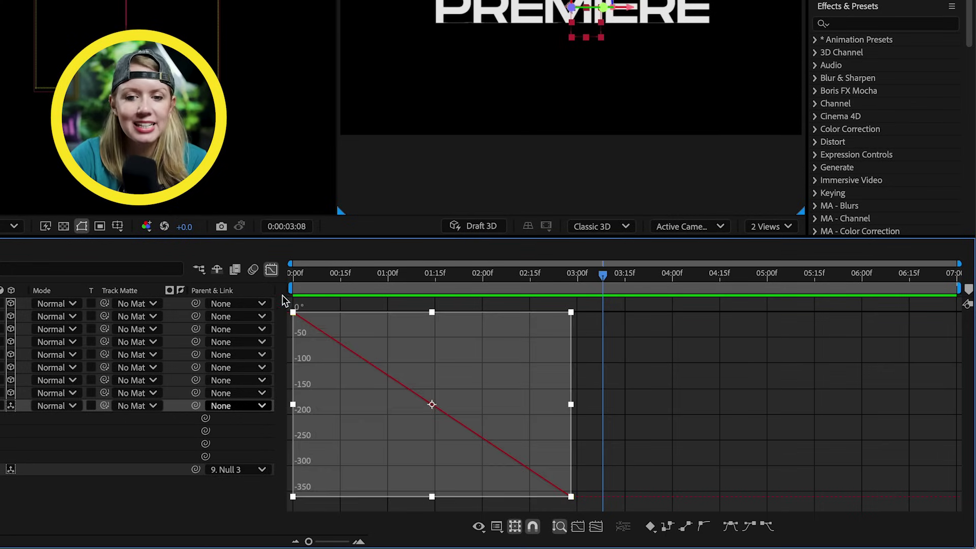
click(730, 527)
drag(478, 497, 400, 499)
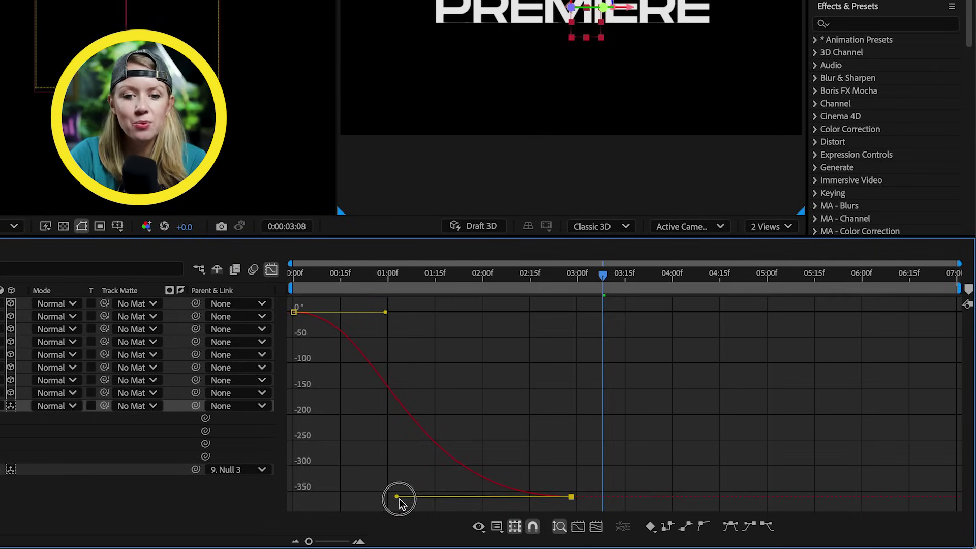
drag(385, 311, 454, 312)
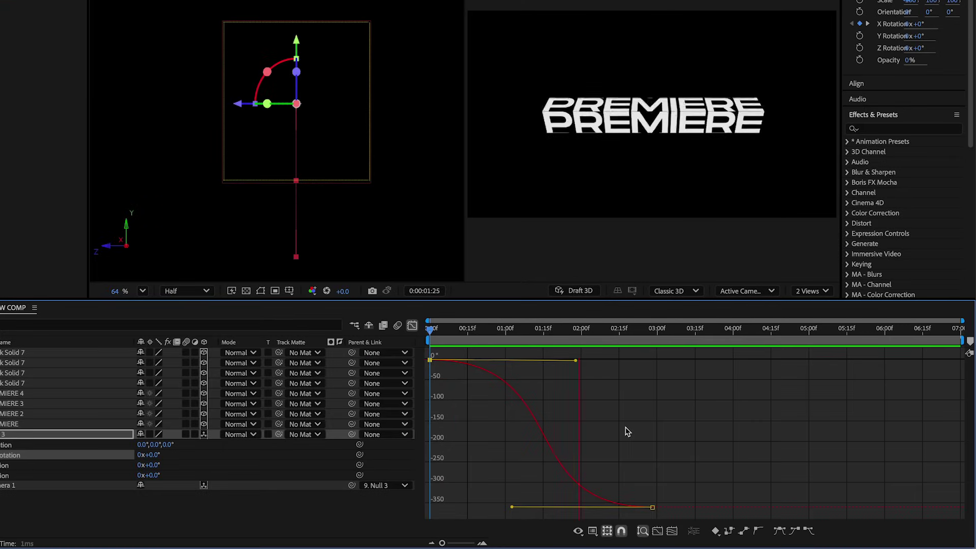
key(space)
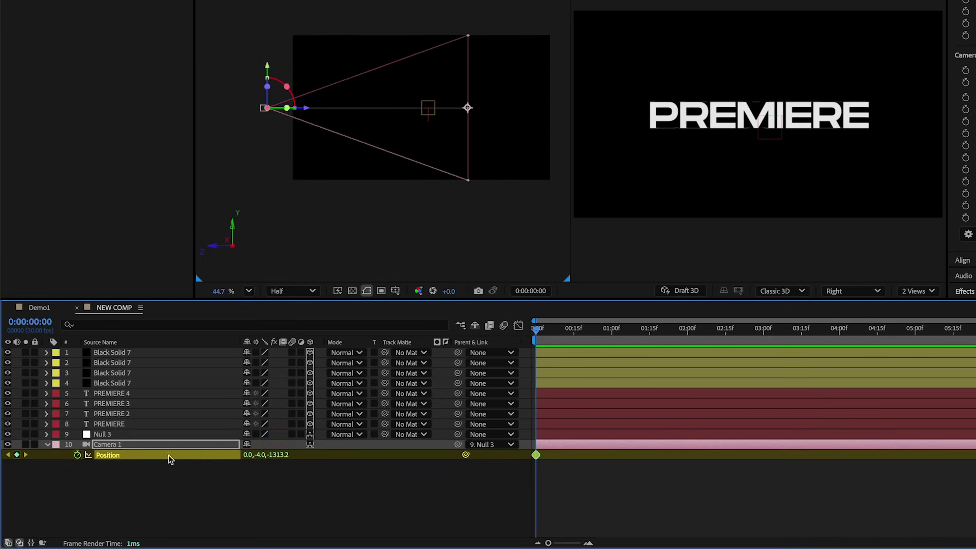
Step: Move Camera 1's starting Position Z to -987.2, closer to the PREMIERE text
drag(283, 455, 477, 460)
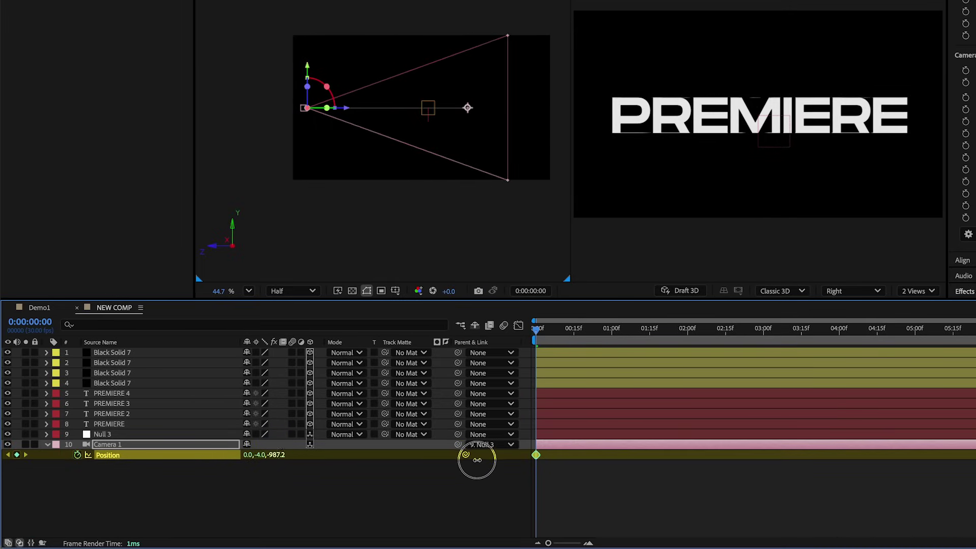
drag(558, 330, 779, 348)
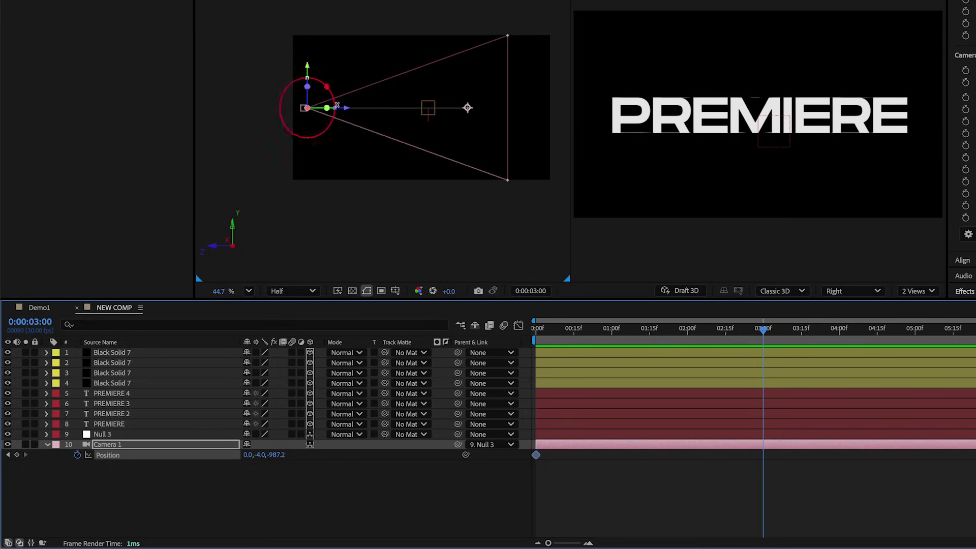
drag(350, 115, 247, 112)
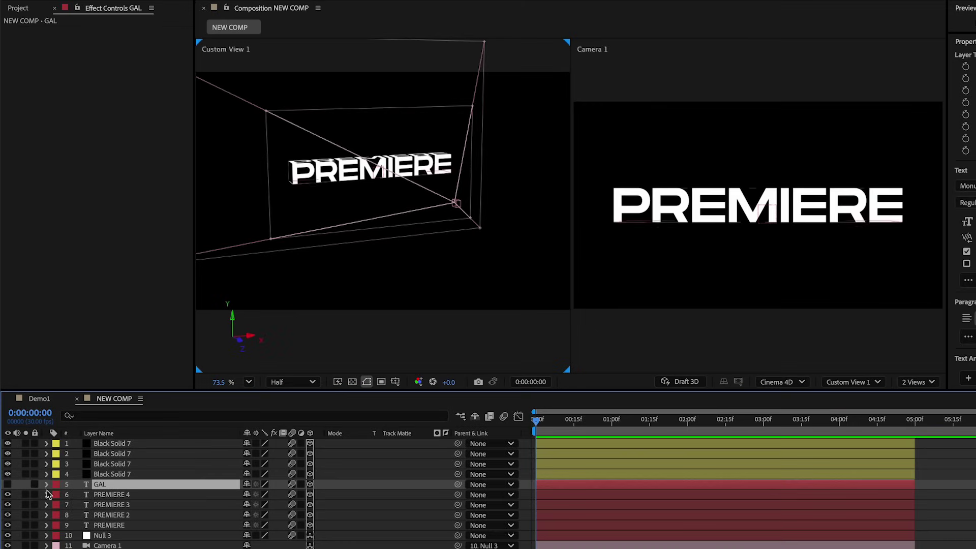
Step: Turn on the GAL text layer and check its placement in Custom View 1 and along the timeline
click(8, 484)
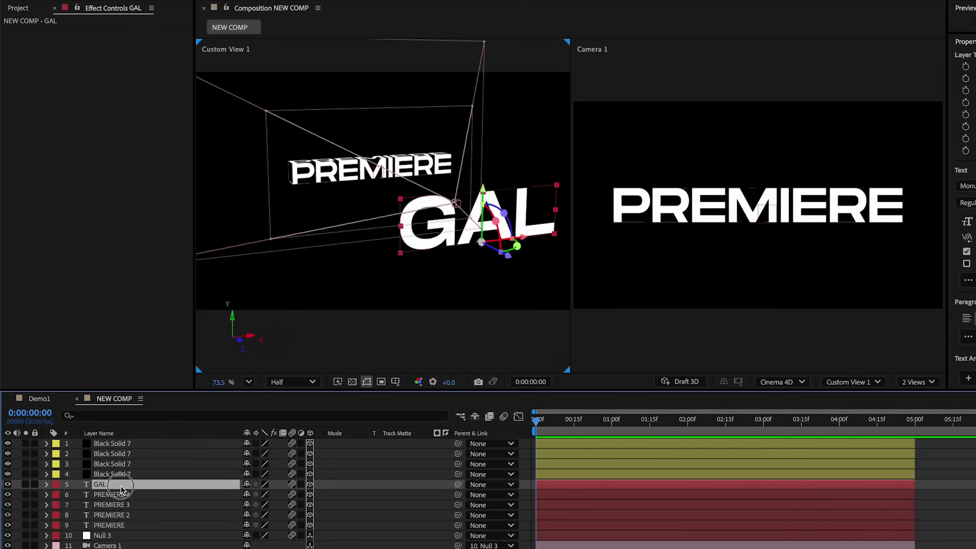
mouse_move(401, 191)
mouse_down()
mouse_move(366, 193)
mouse_move(401, 192)
mouse_up()
drag(372, 232, 375, 228)
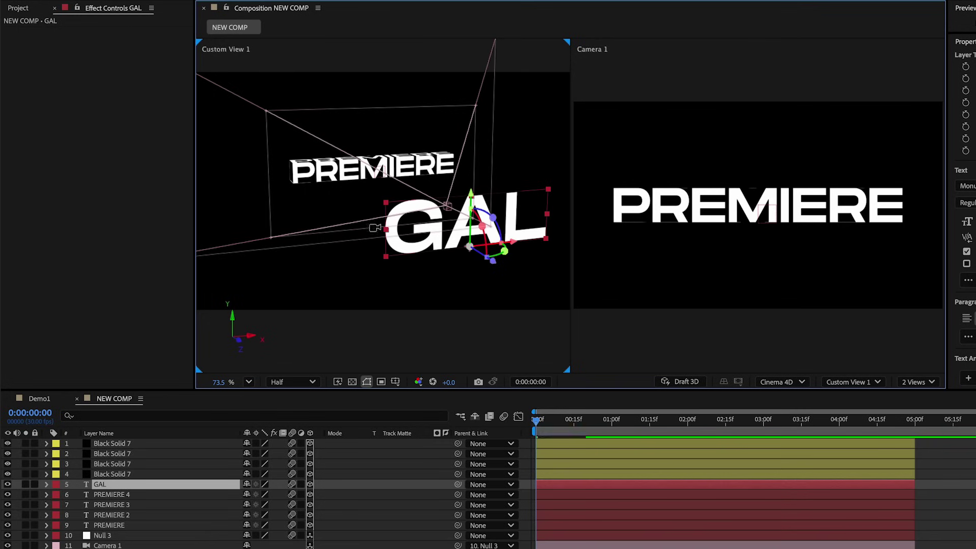
drag(537, 420, 812, 433)
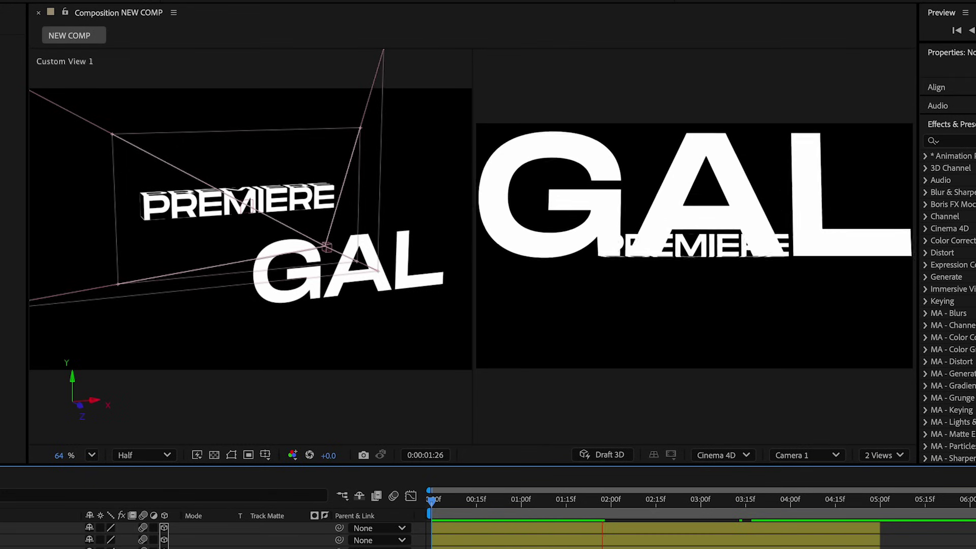
Step: Show the GAL layer's Opacity near the start of the animation for a fade-in
drag(681, 508, 500, 528)
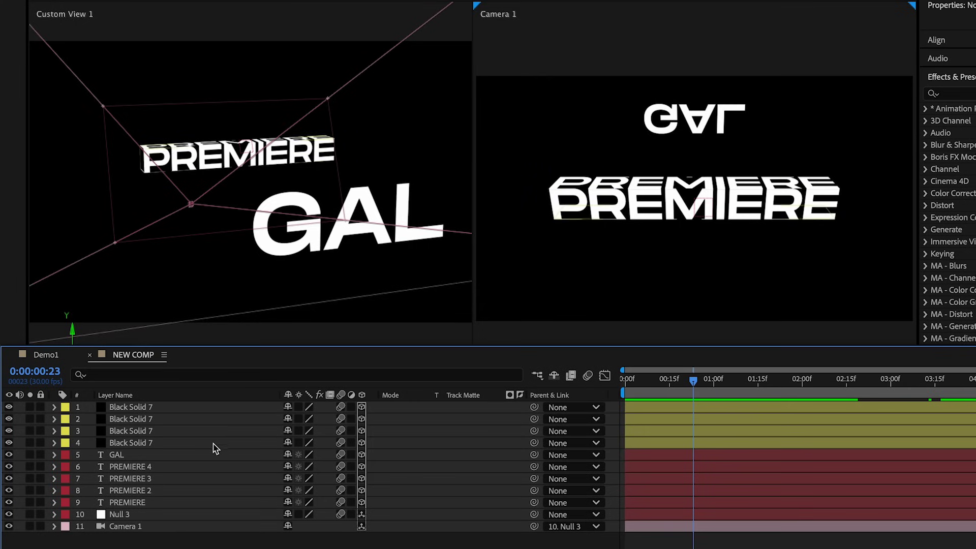
click(209, 455)
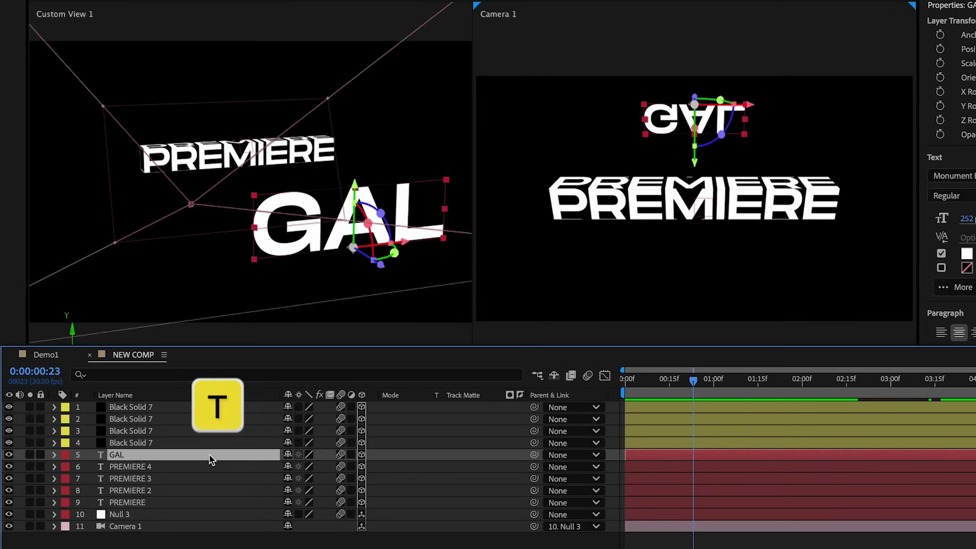
key(t)
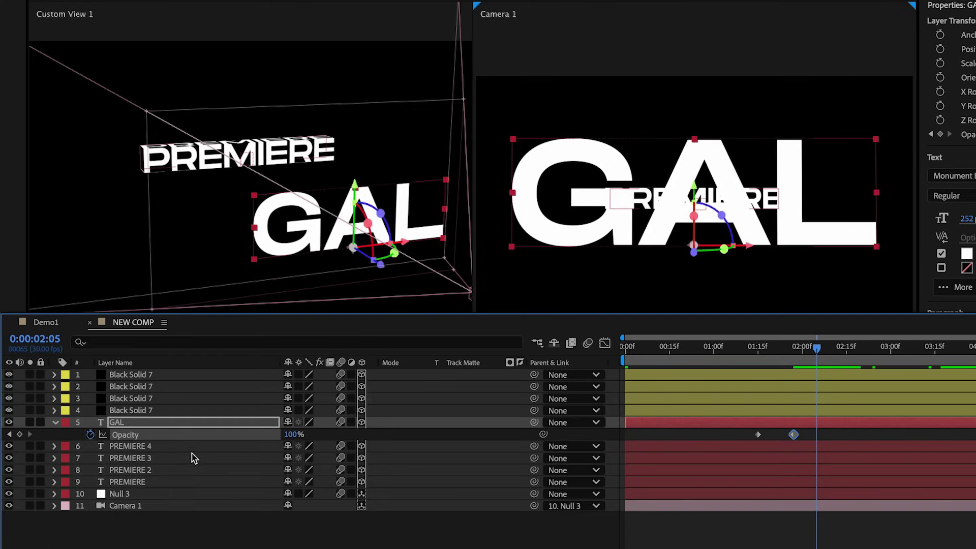
Step: Keyframe the four PREMIERE layers' Opacity from 100% down to 50%, and reshape GAL's mask
click(178, 446)
shift+click(147, 481)
key(t)
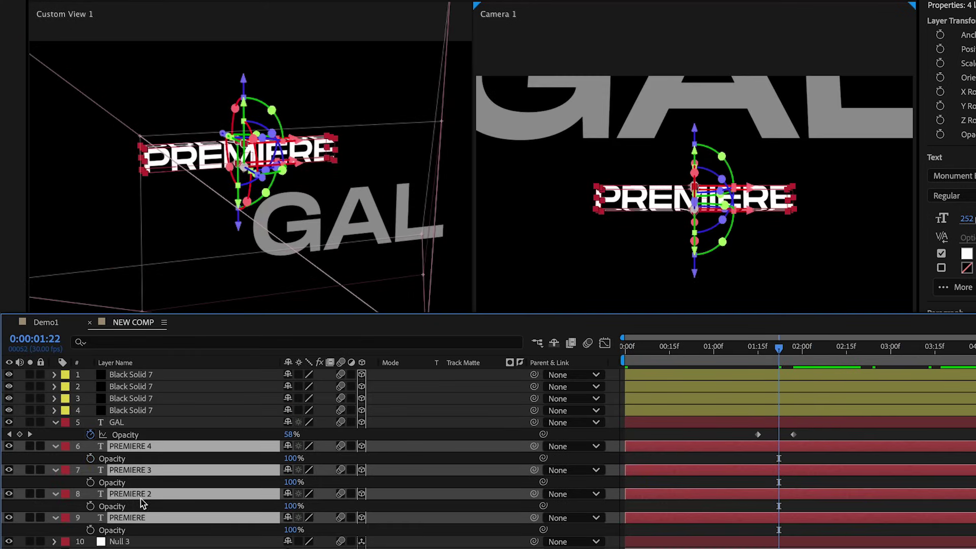
click(90, 459)
drag(791, 352, 861, 360)
drag(288, 459, 257, 462)
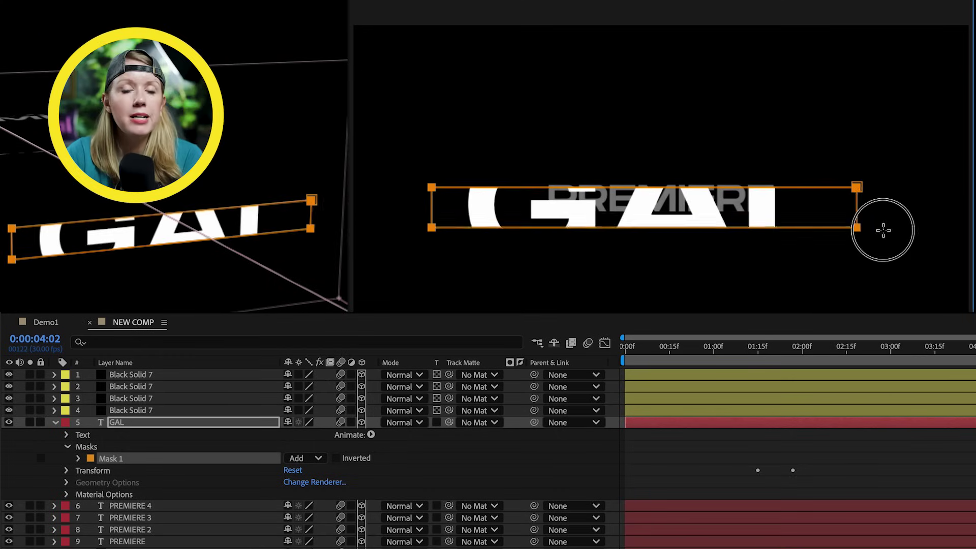
drag(878, 227, 915, 230)
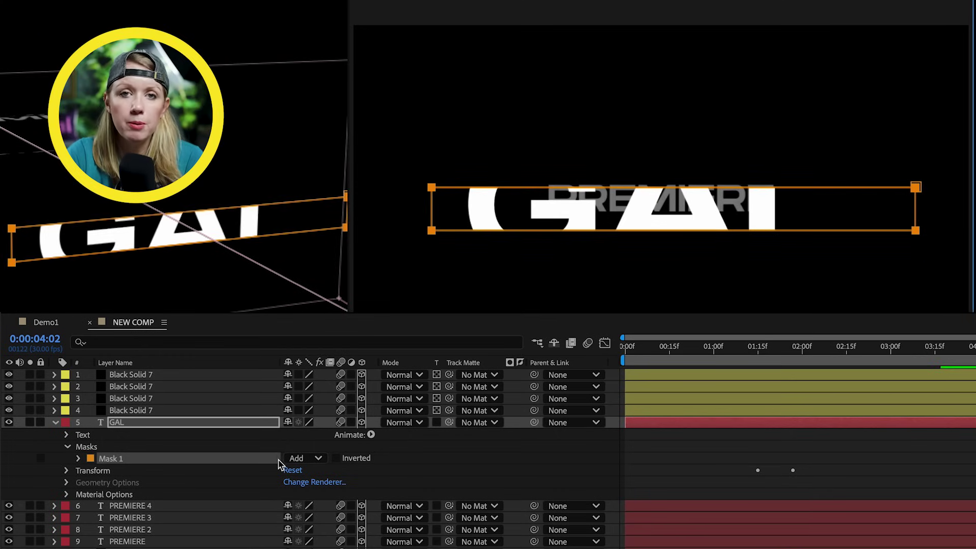
Step: Feather GAL's mask by 80 pixels and add an adjustment layer with Super Glow applied
key(f)
drag(322, 446, 357, 445)
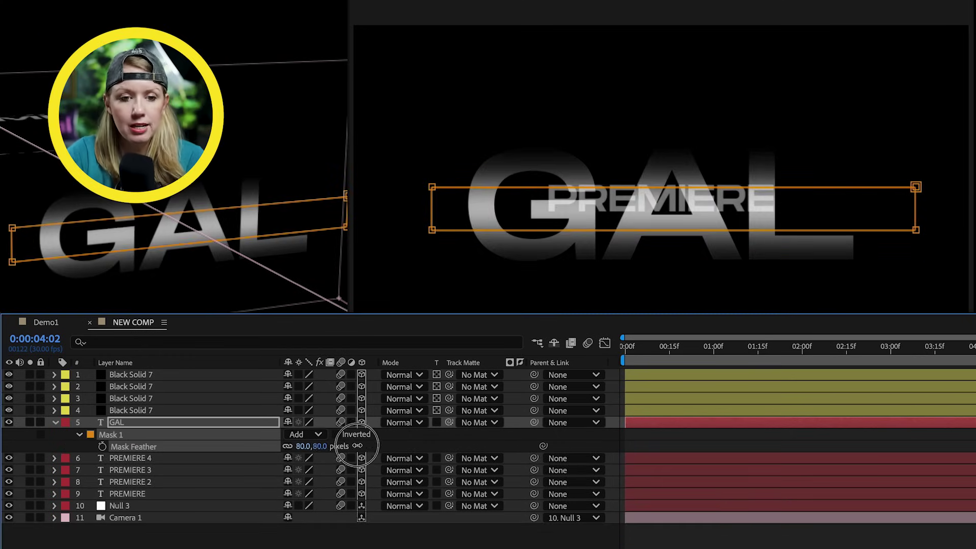
right_click(386, 420)
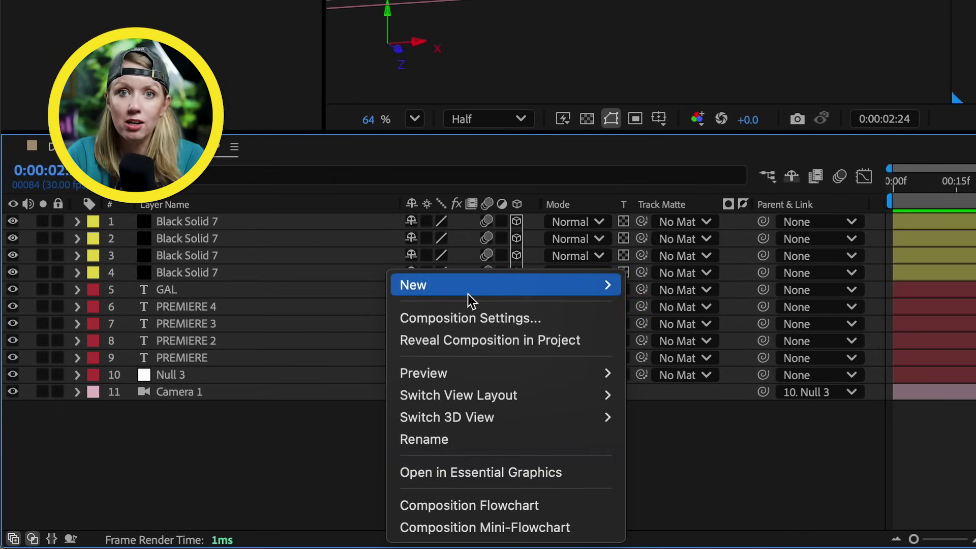
mouse_move(408, 291)
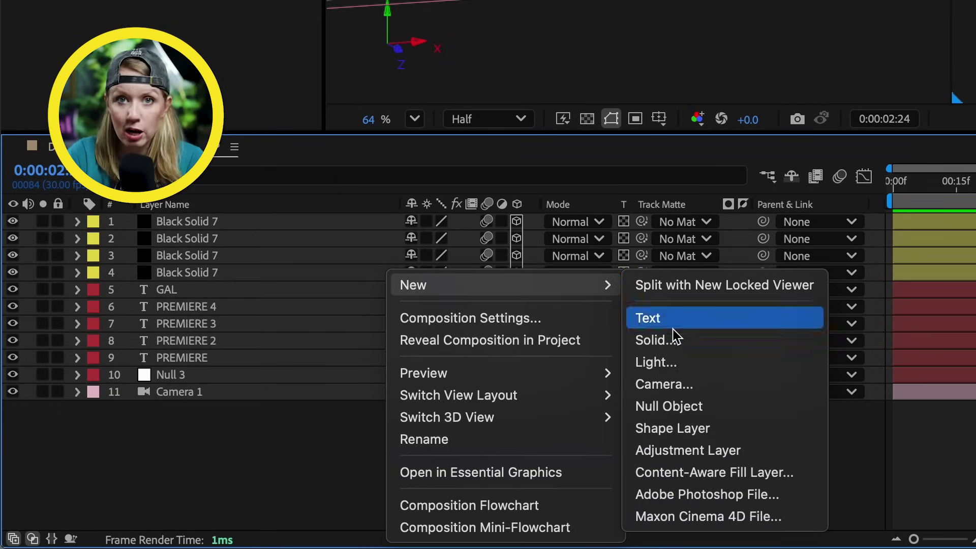
click(687, 450)
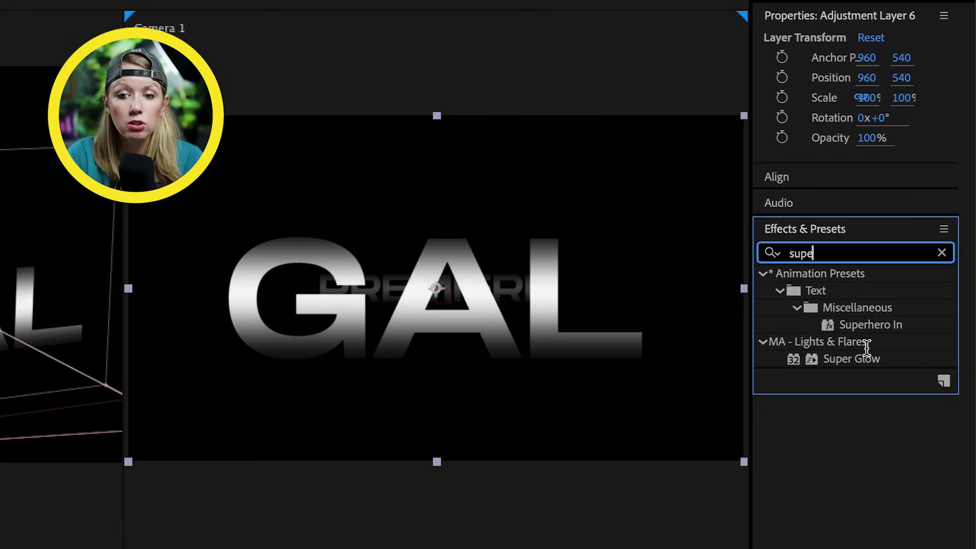
drag(864, 358, 599, 376)
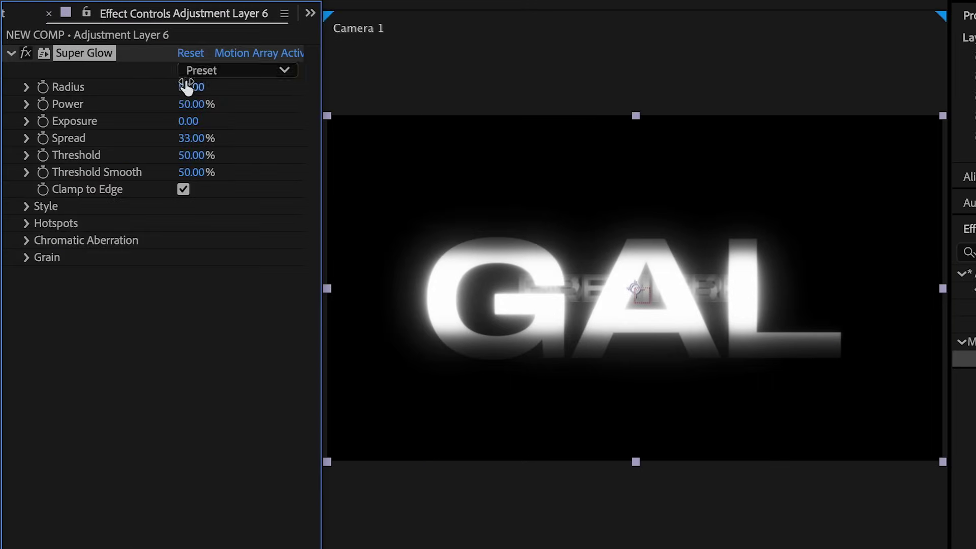
Step: Try the Tech Super Glow preset, then switch it to Neon
click(209, 71)
click(209, 113)
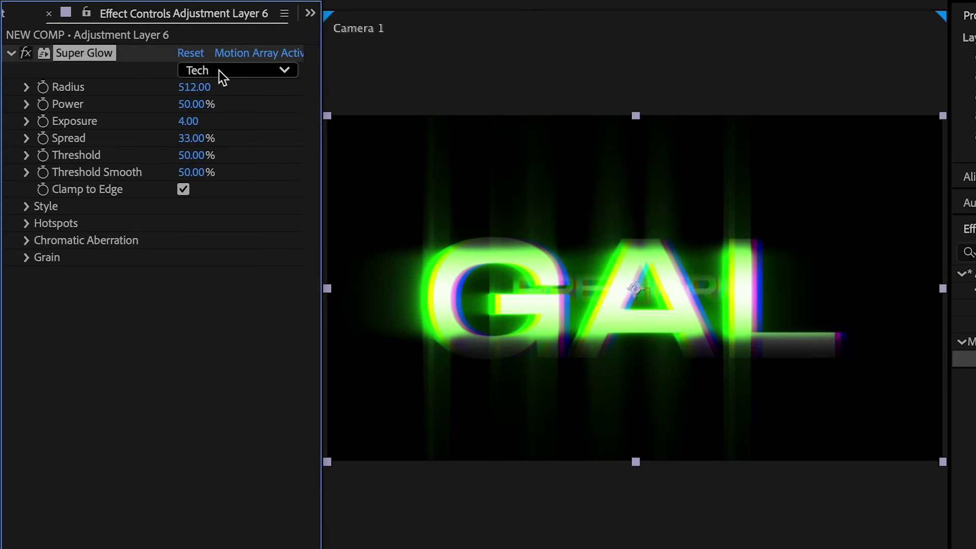
click(218, 71)
click(216, 136)
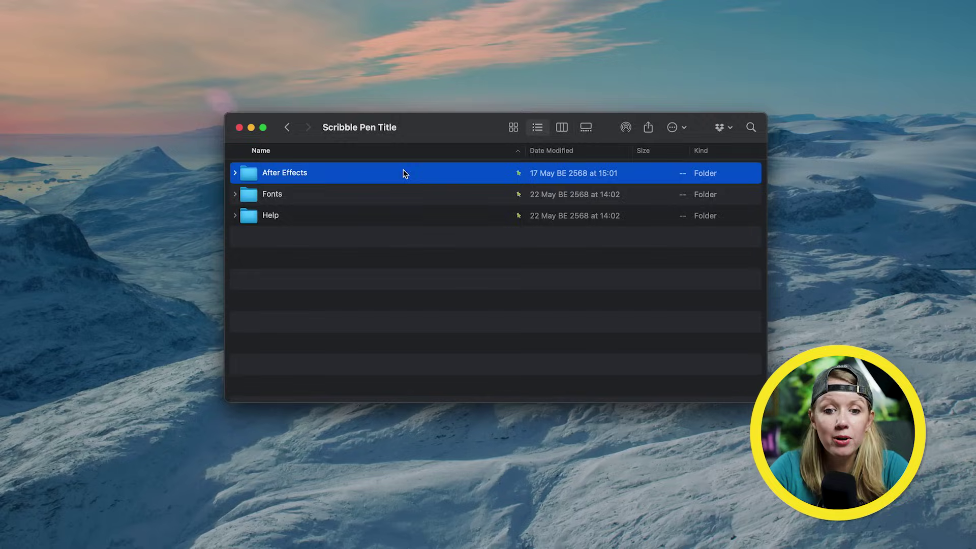
Step: Expand the After Effects, Fonts and Help folders and Quick Look Tutorial.mp4
click(245, 174)
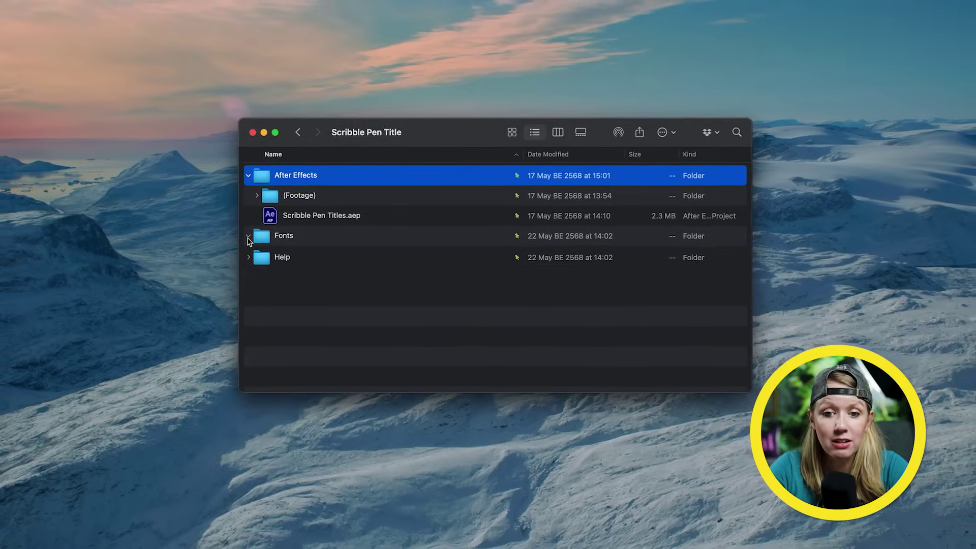
click(245, 235)
click(244, 276)
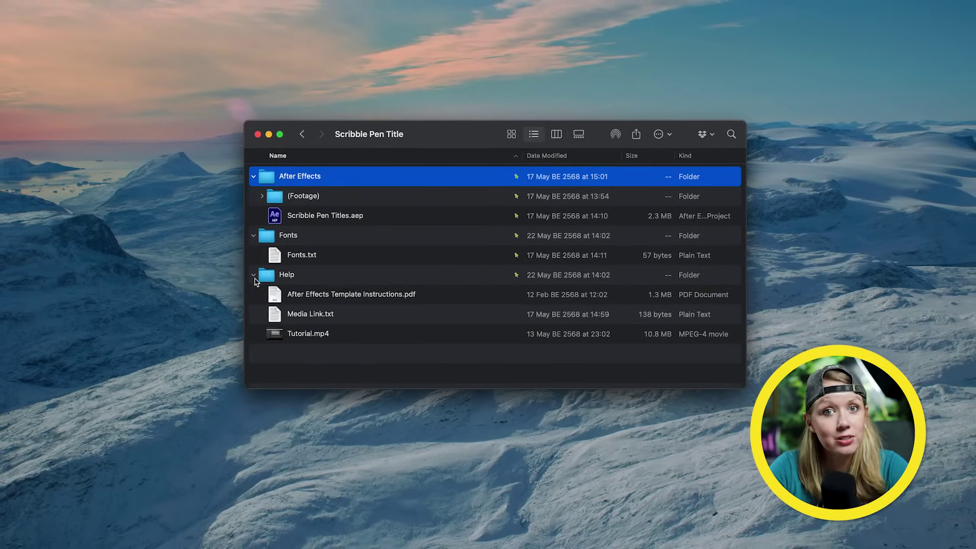
click(299, 334)
key(space)
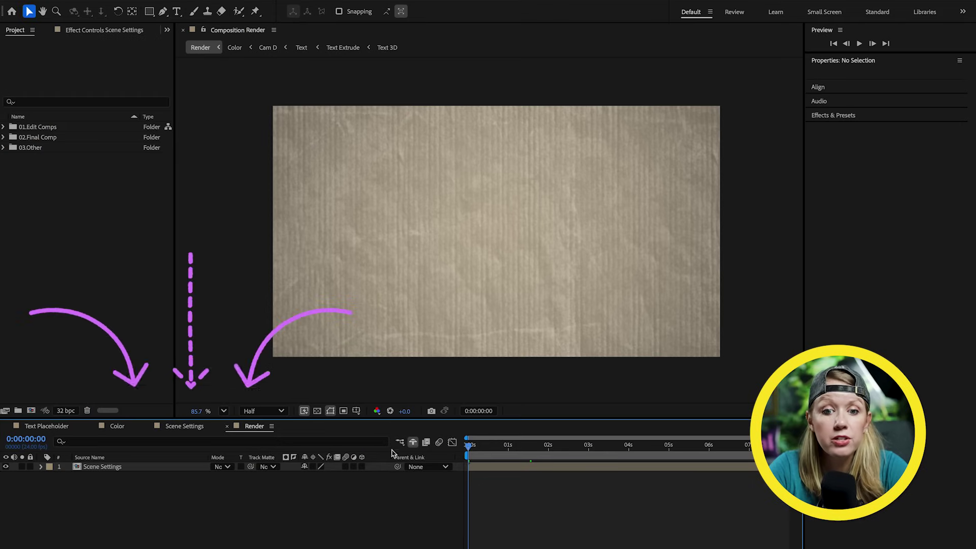
Step: Change the Text Placeholder title to 'PREMIERE' and 'GAL' on two lines
drag(485, 446, 574, 446)
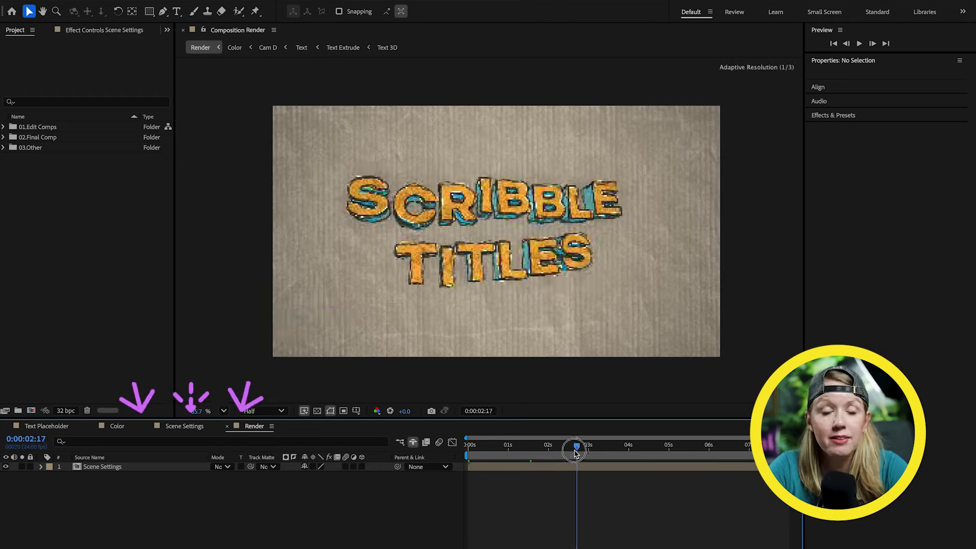
click(80, 251)
text(PREMIERE)
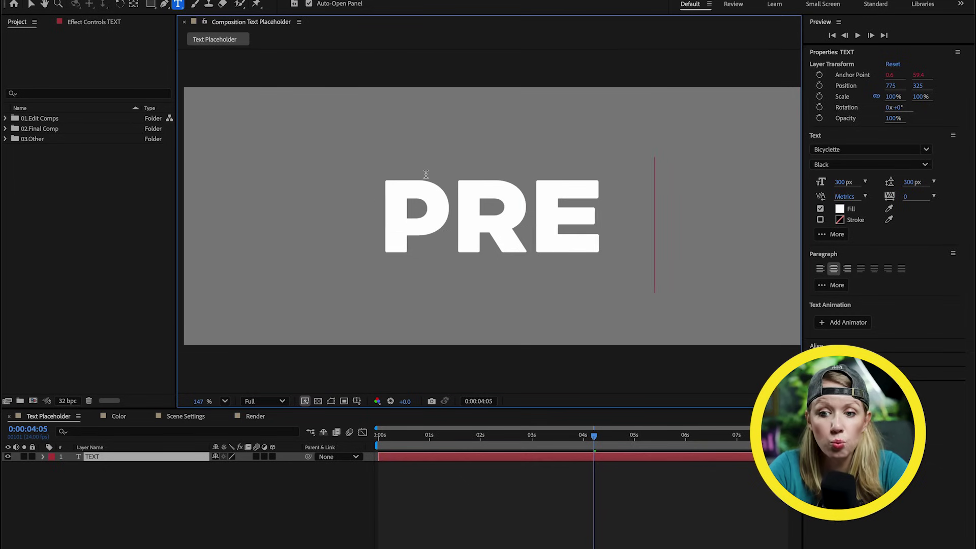
key(Return)
text(GAL)
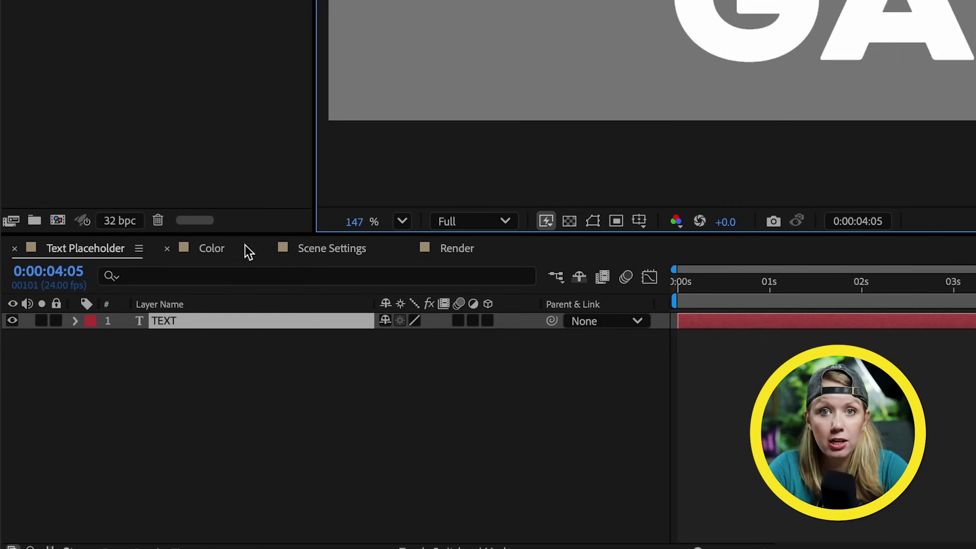
Step: Check the Color Control layer, then set Scene Settings Extrude Amount to 100 and Line Chaos to 4.53
click(228, 247)
click(199, 323)
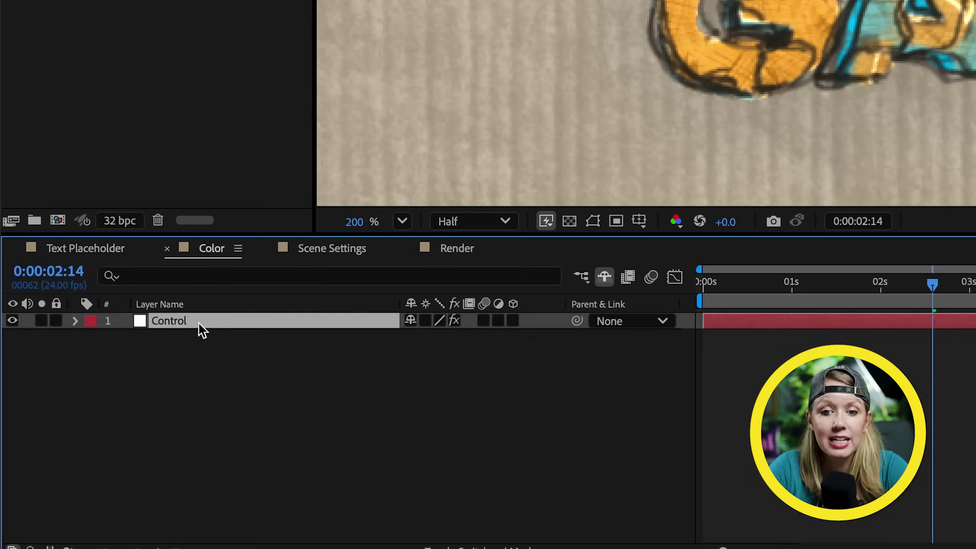
click(188, 53)
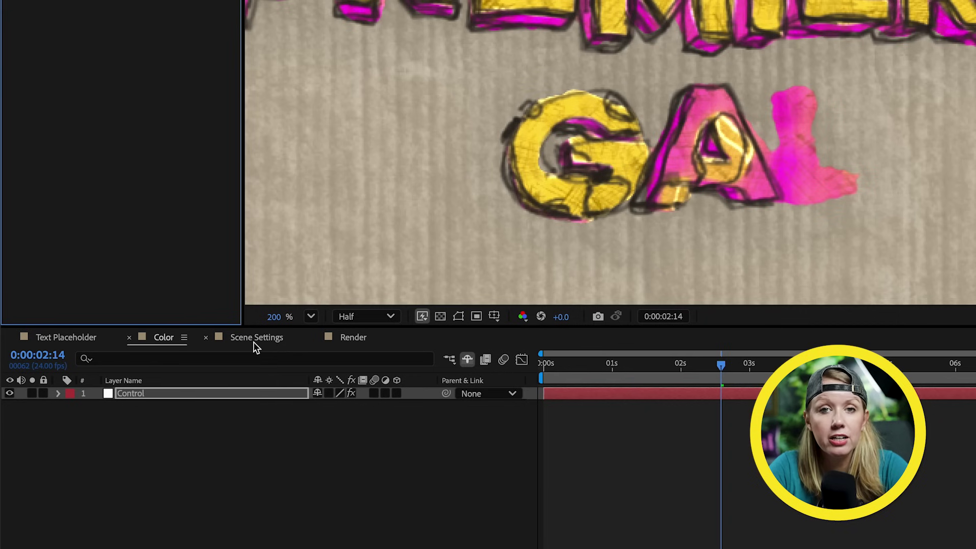
click(253, 339)
click(213, 394)
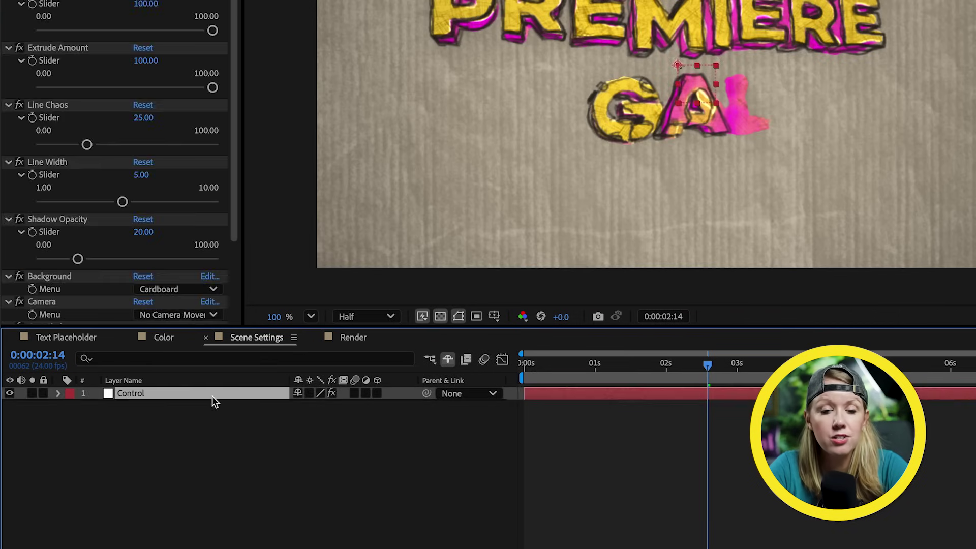
drag(213, 87, 190, 91)
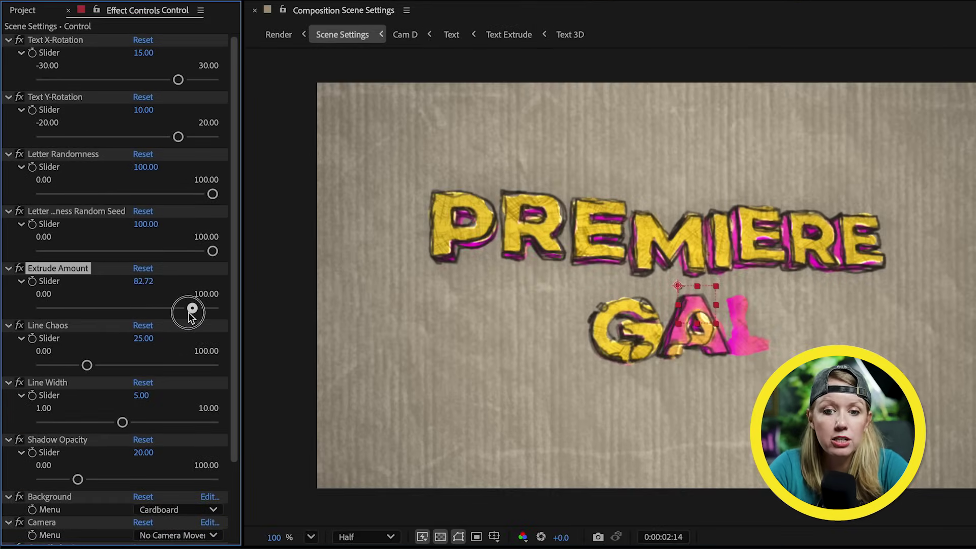
drag(189, 311, 250, 310)
drag(86, 368, 65, 366)
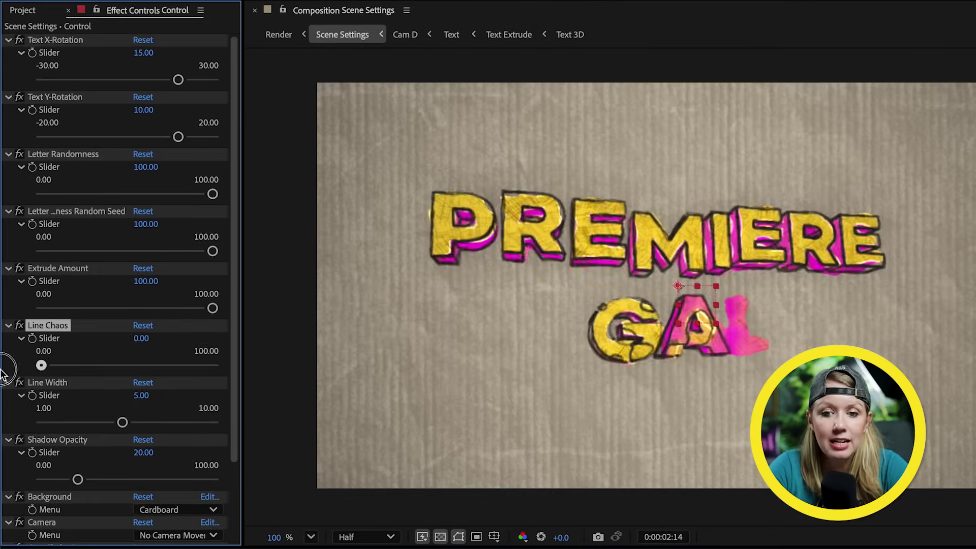
Step: Set the Camera effect's movement to Camera A and preview it
click(113, 387)
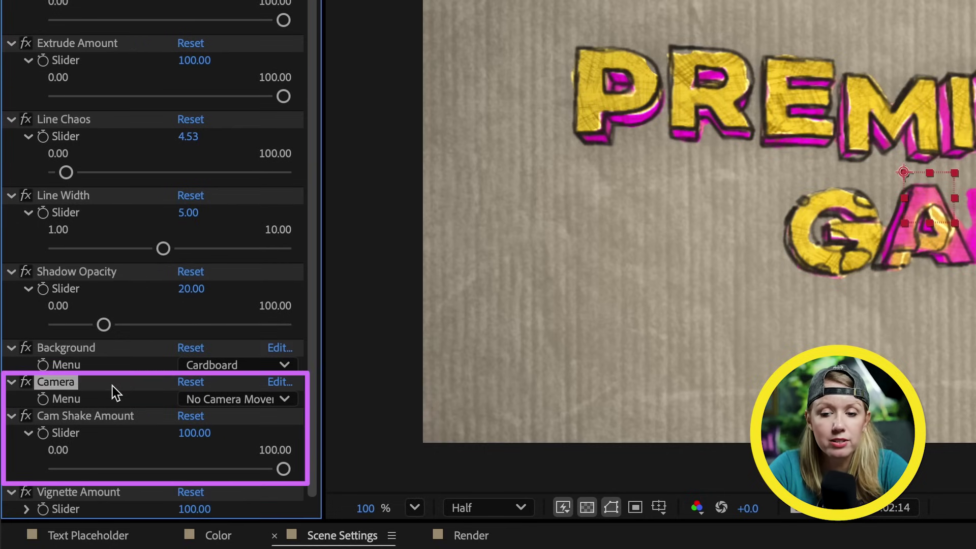
click(204, 401)
click(213, 420)
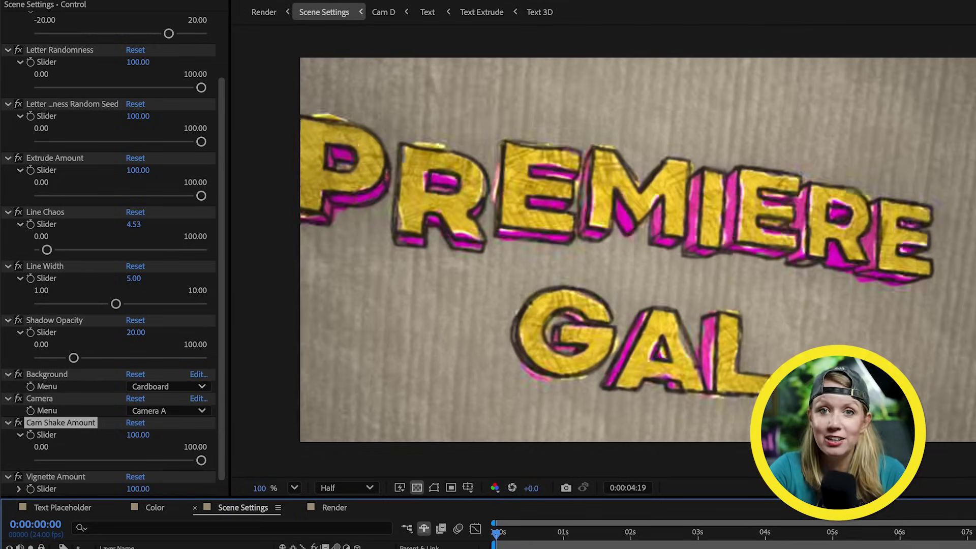
key(space)
Step: Add the Render composition to the render queue and render it
click(342, 505)
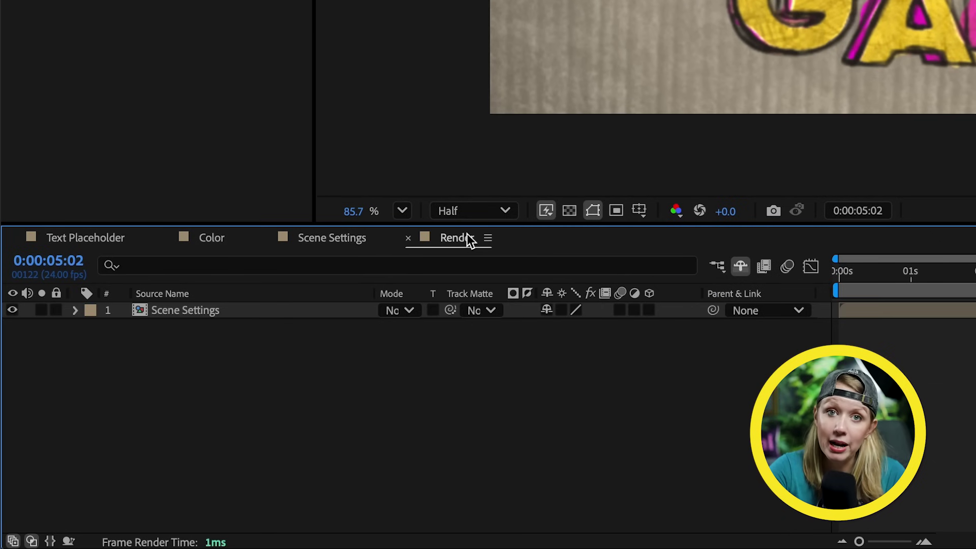
key(ctrl+super+d)
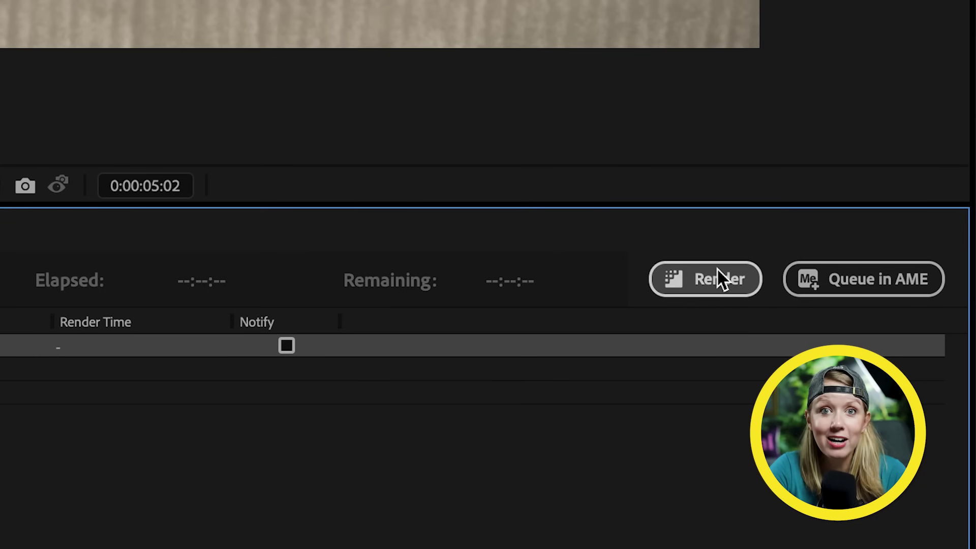
click(717, 269)
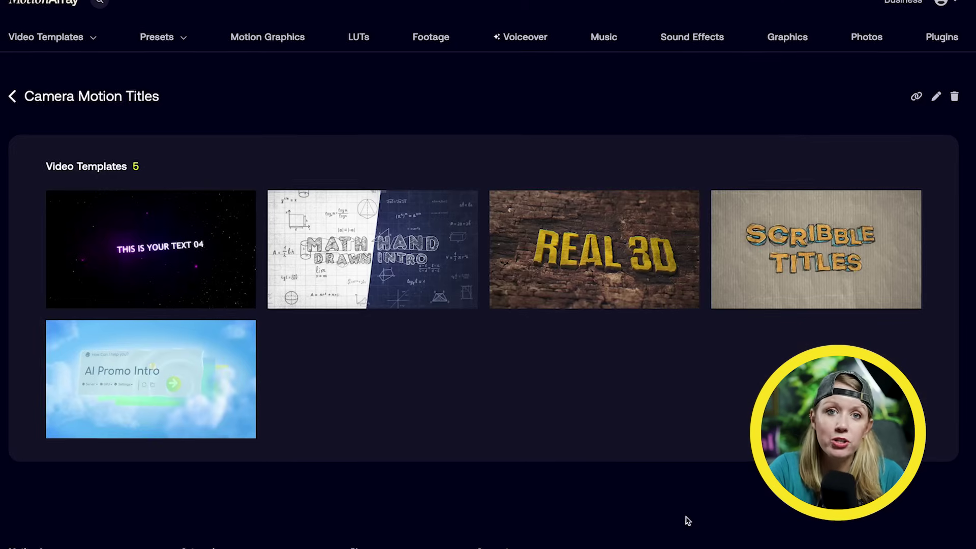
Step: Browse Motion Array's Camera Motion Titles templates, voiceover page and plugins catalogue
mouse_move(192, 291)
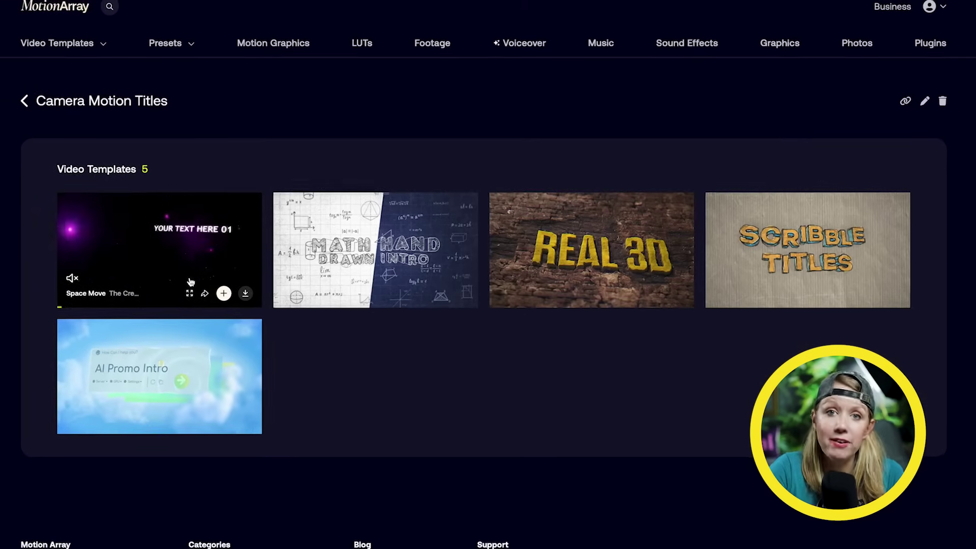
mouse_move(362, 277)
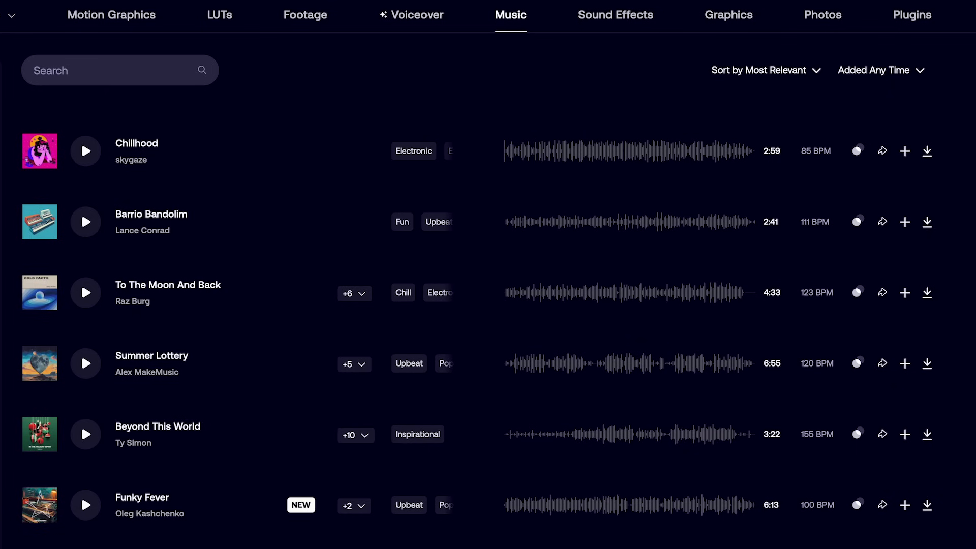
click(413, 113)
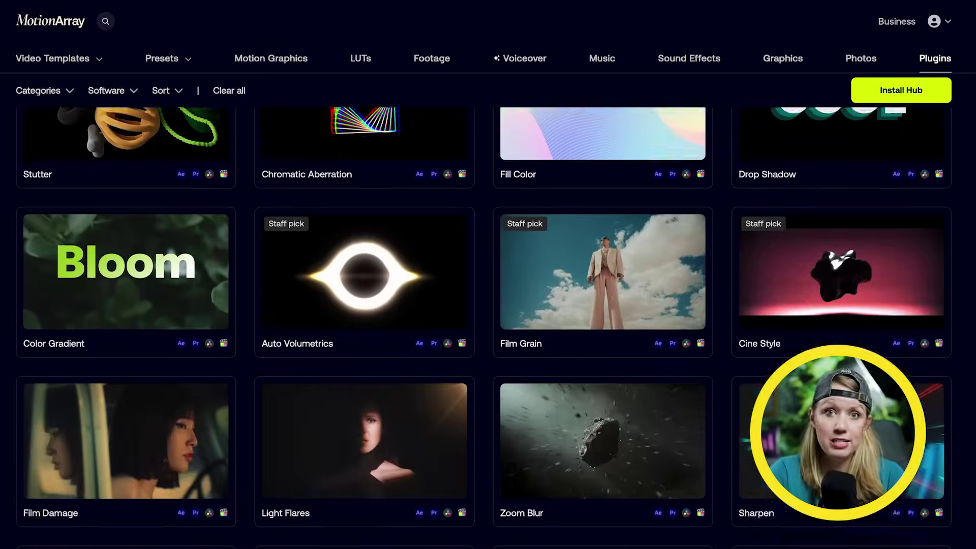
scroll(488, 325, up, 7)
scroll(488, 325, up, 4)
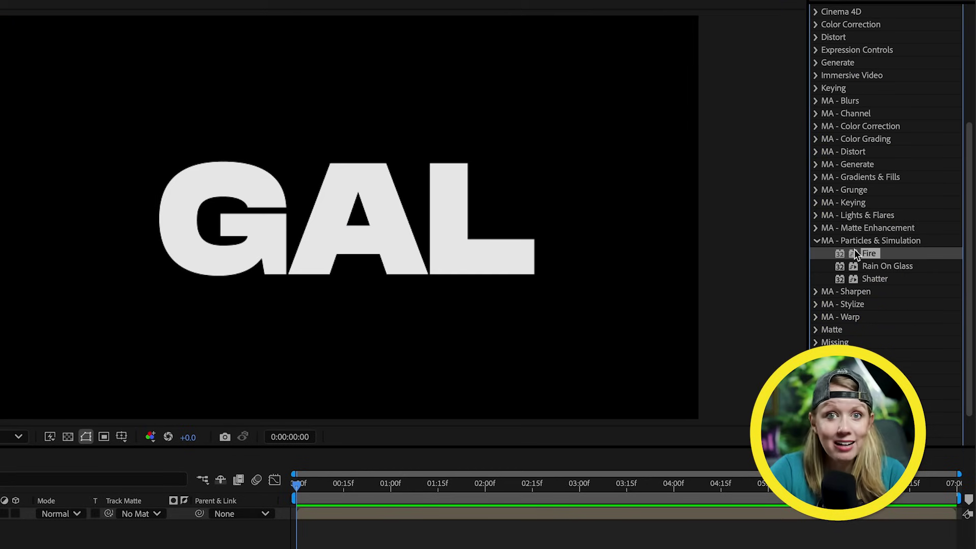
Step: Drag the Fire effect from MA - Particles & Simulation onto the GAL comp
drag(864, 252, 430, 251)
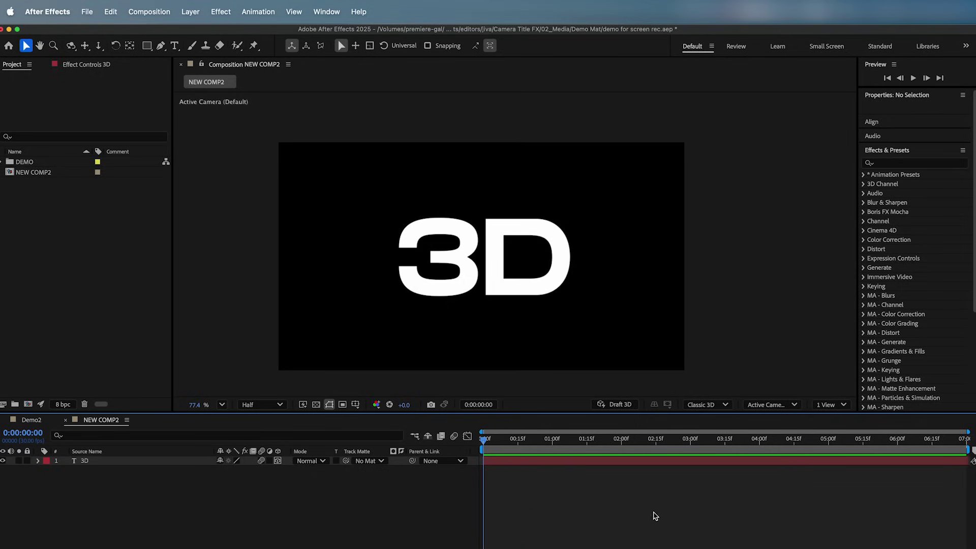
Step: Select the 3D text layer and find Camera-Crew.jsxbin under File > Scripts
click(509, 262)
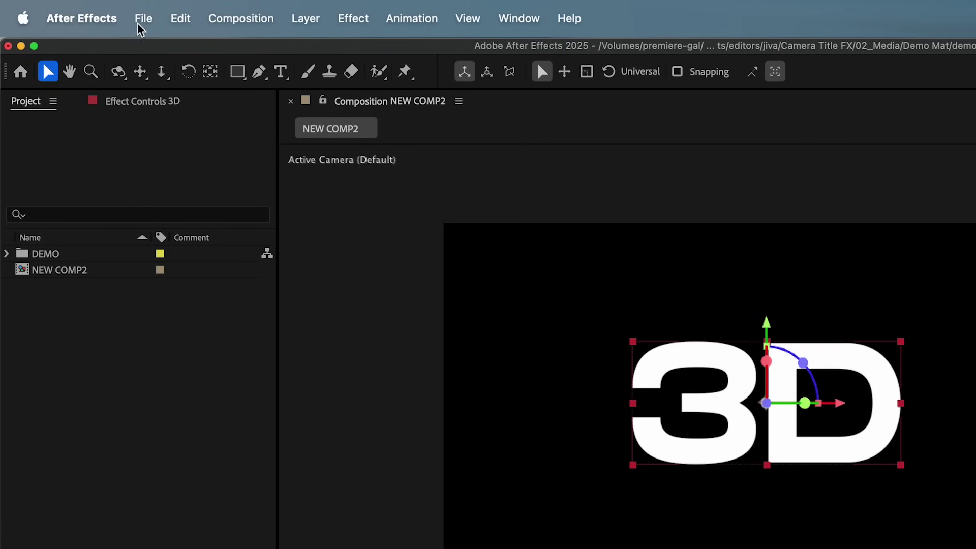
click(87, 13)
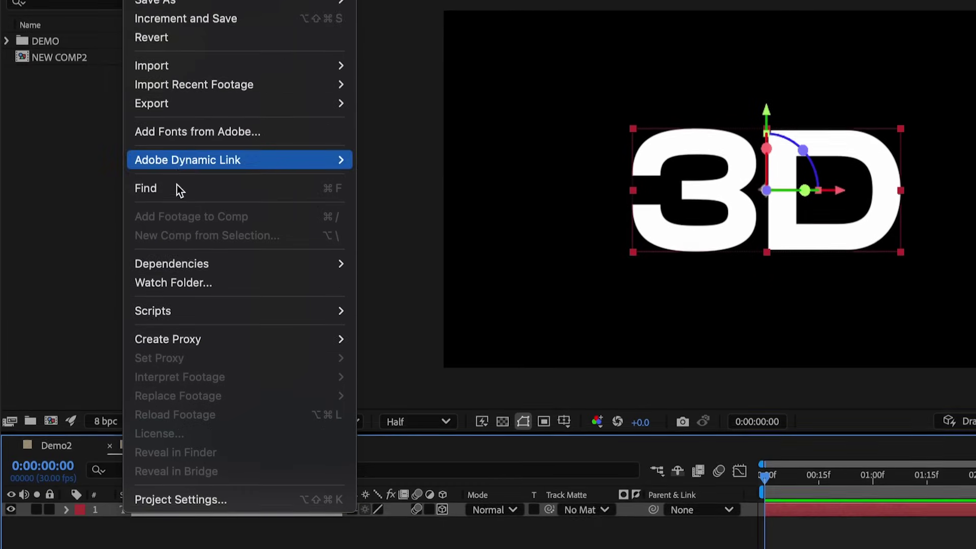
mouse_move(151, 265)
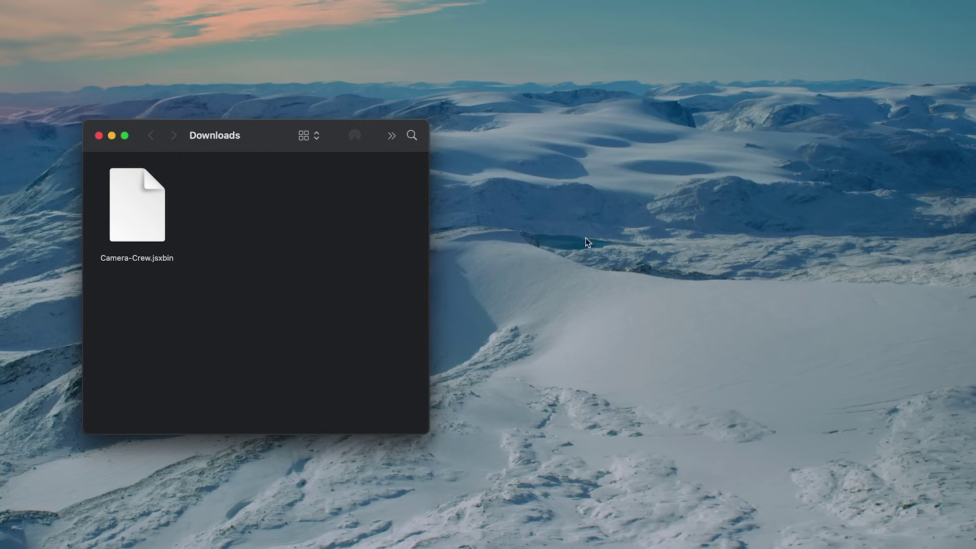
Step: Copy Camera-Crew.jsxbin from Downloads into the Adobe After Effects 2025 Scripts folder
click(137, 210)
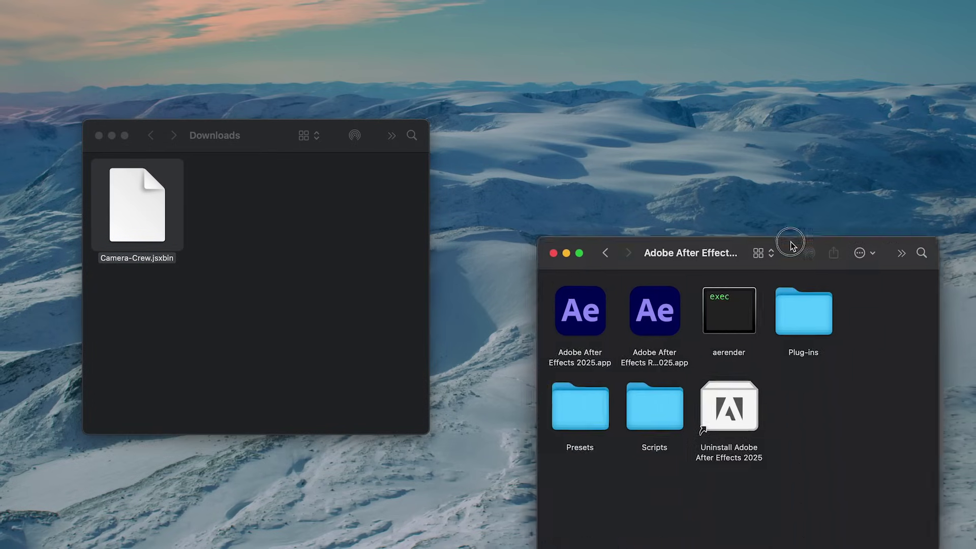
drag(791, 240, 743, 141)
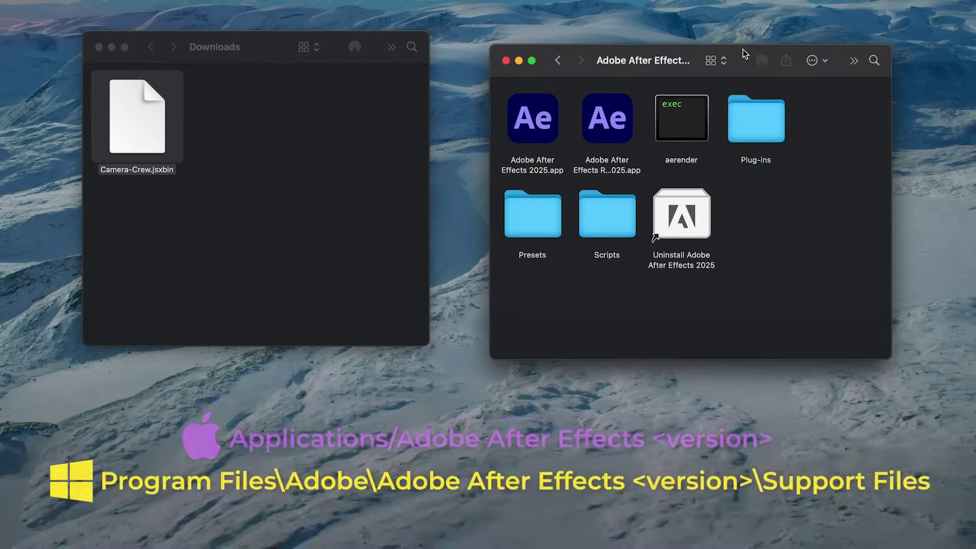
drag(120, 115, 607, 223)
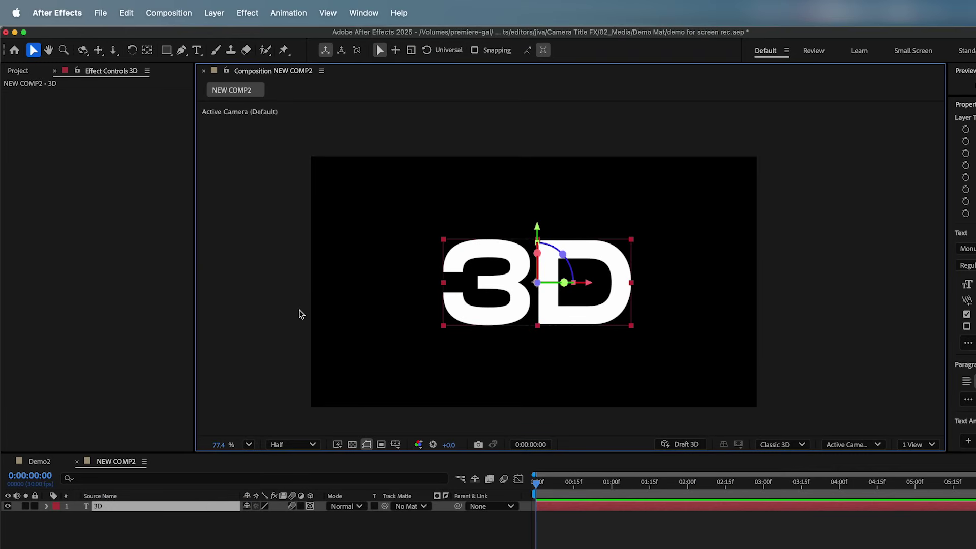
Step: Run the Camera-Crew.jsxbin script from File > Scripts to rig NEW COMP2
click(99, 13)
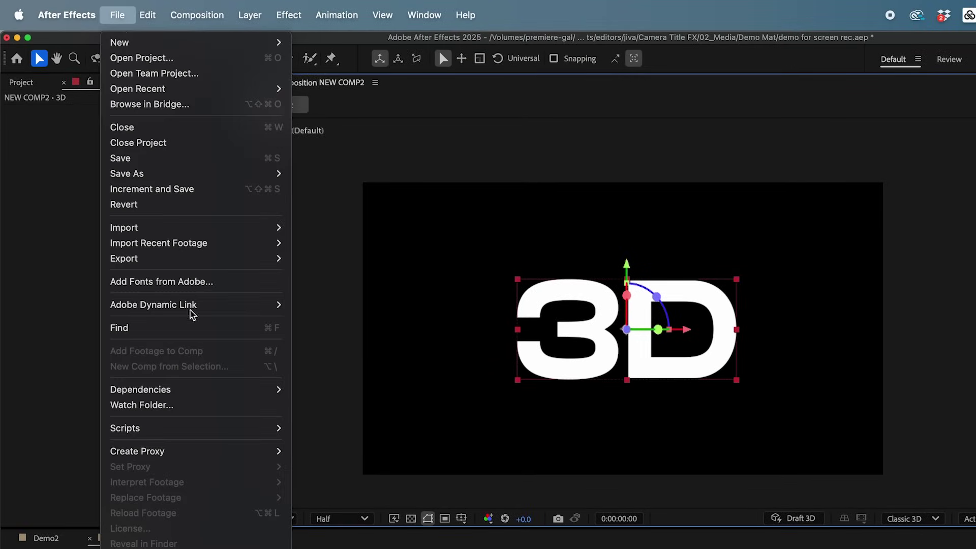
mouse_move(176, 428)
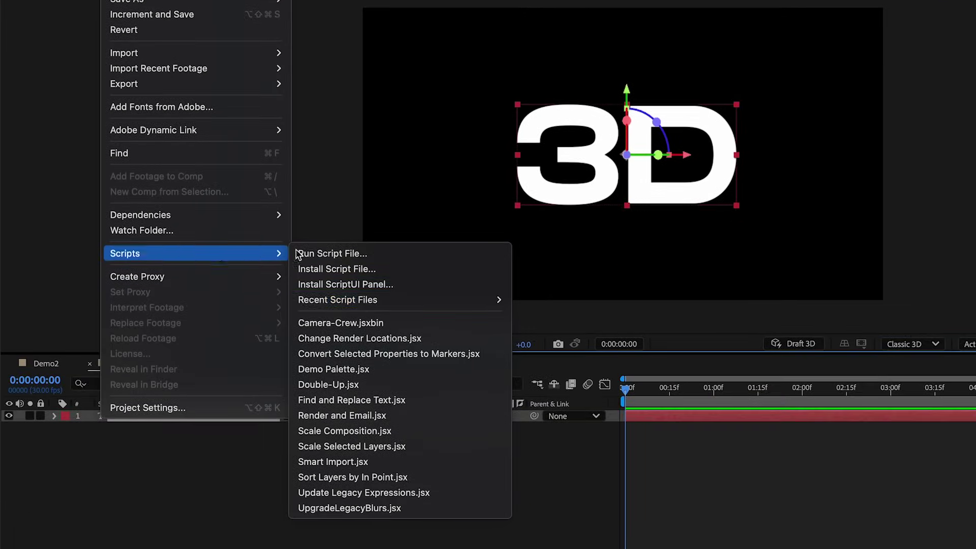
click(401, 323)
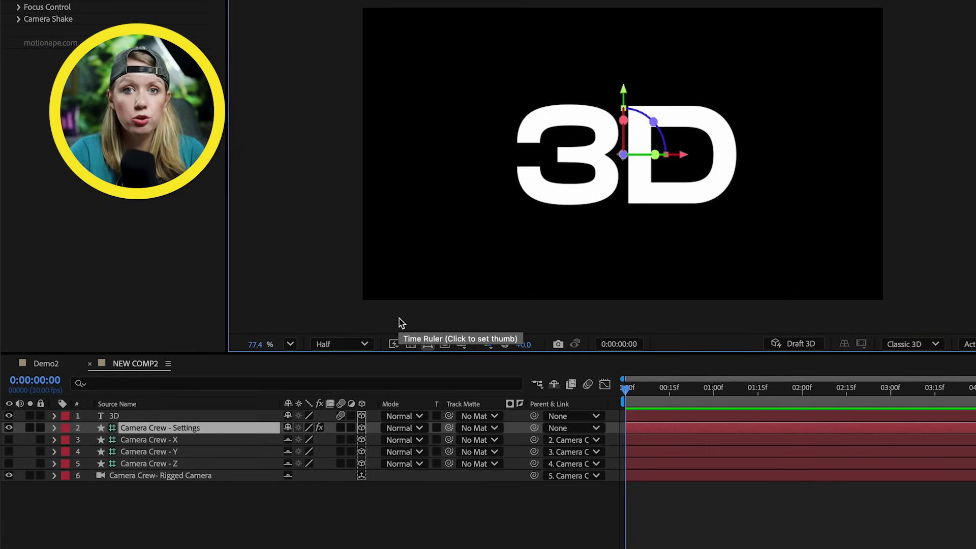
Step: Select the Camera Crew - Settings layer and hide the rig's helper layers as shy
click(189, 451)
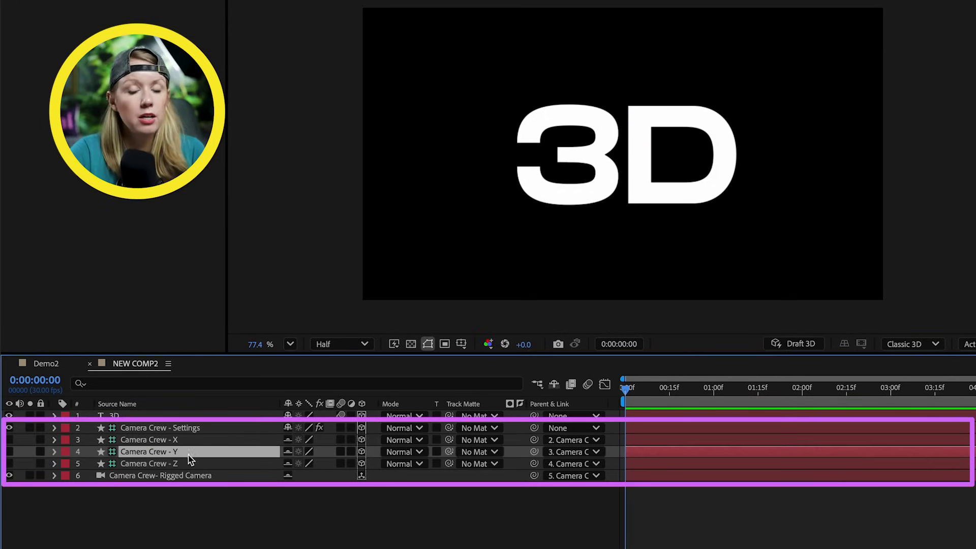
click(189, 436)
click(193, 429)
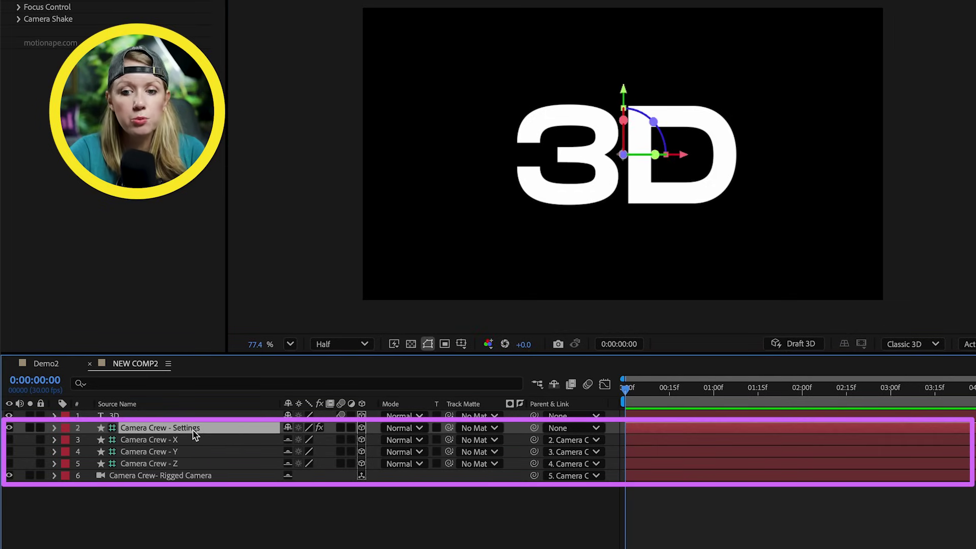
click(554, 385)
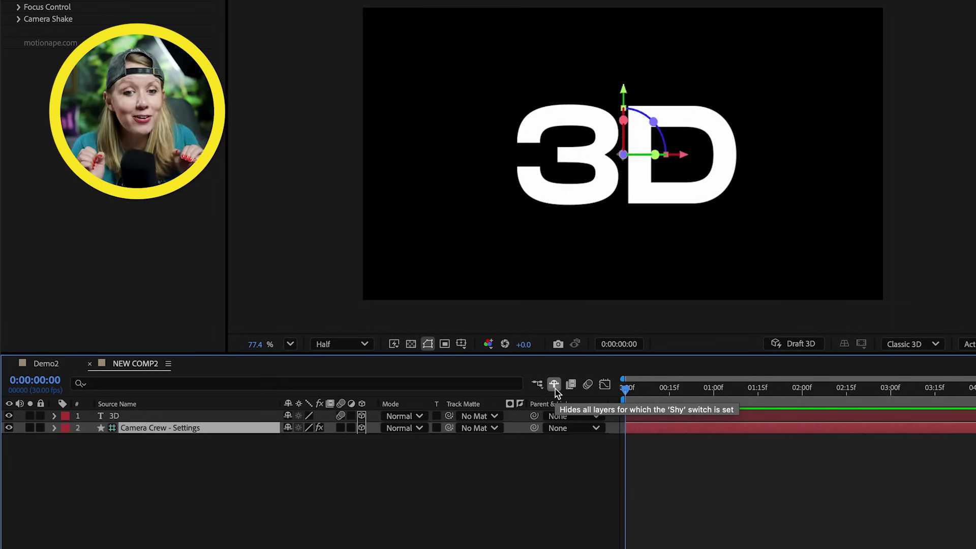
click(555, 388)
click(555, 386)
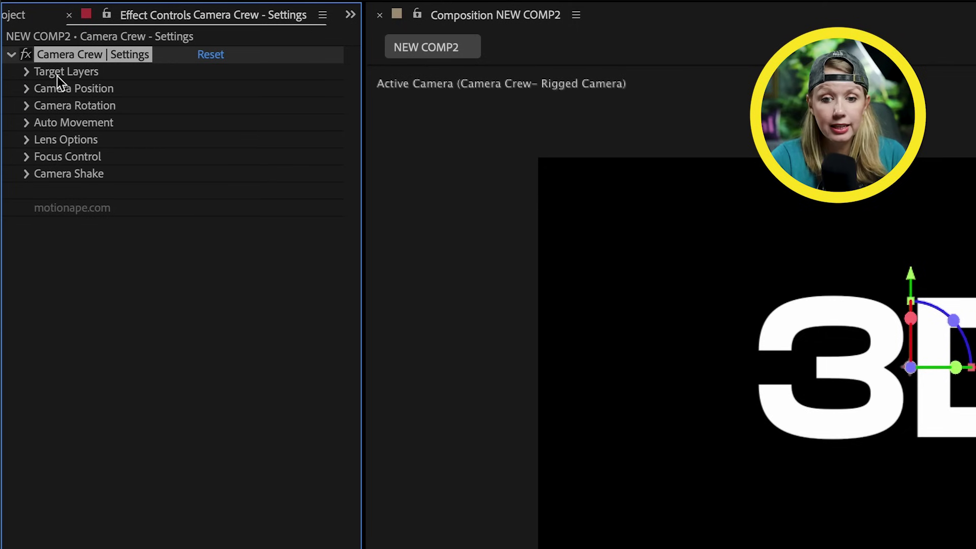
Step: Inspect the Target Layers, Camera Position and Camera Rotation groups, testing then undoing a Position Y change
click(27, 72)
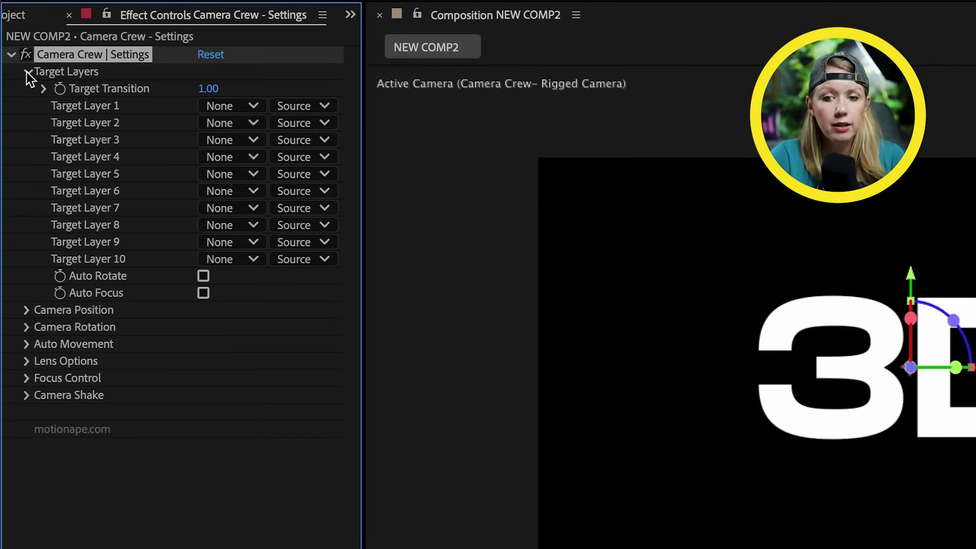
click(27, 72)
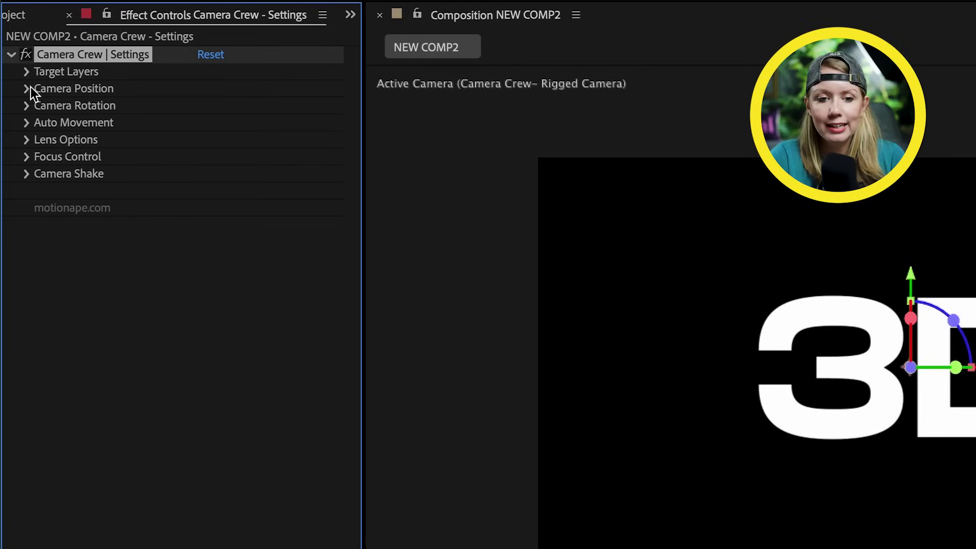
click(28, 90)
click(28, 158)
drag(208, 123, 228, 172)
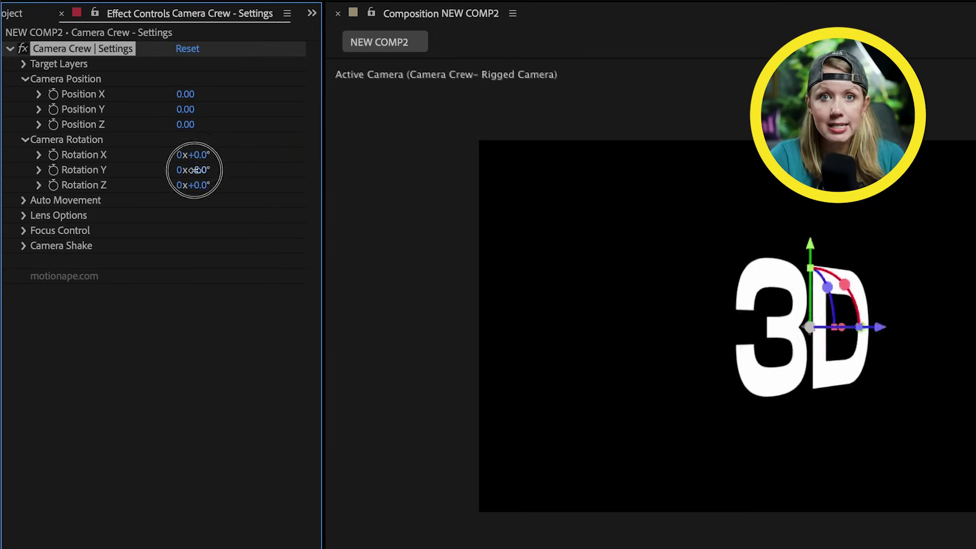
key(ctrl+z)
key(ctrl+z)
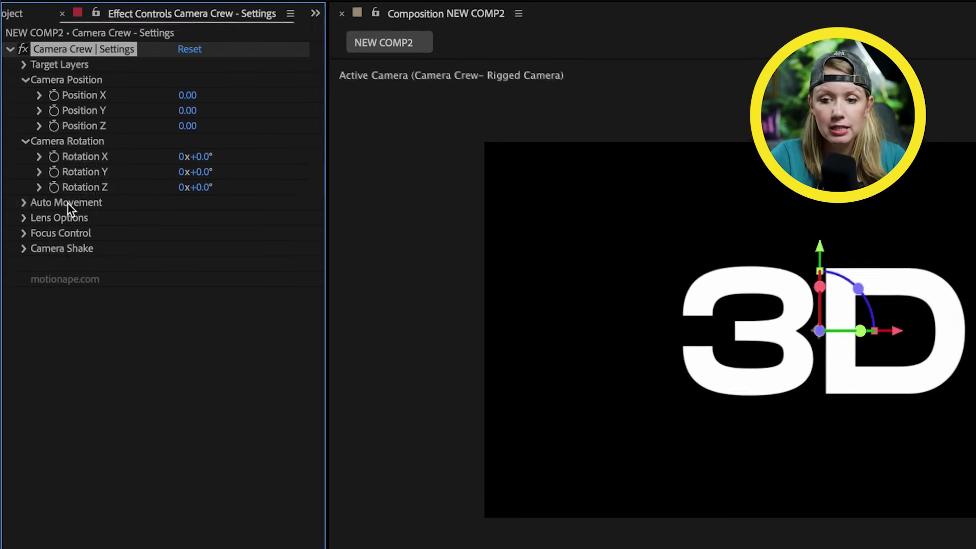
click(28, 137)
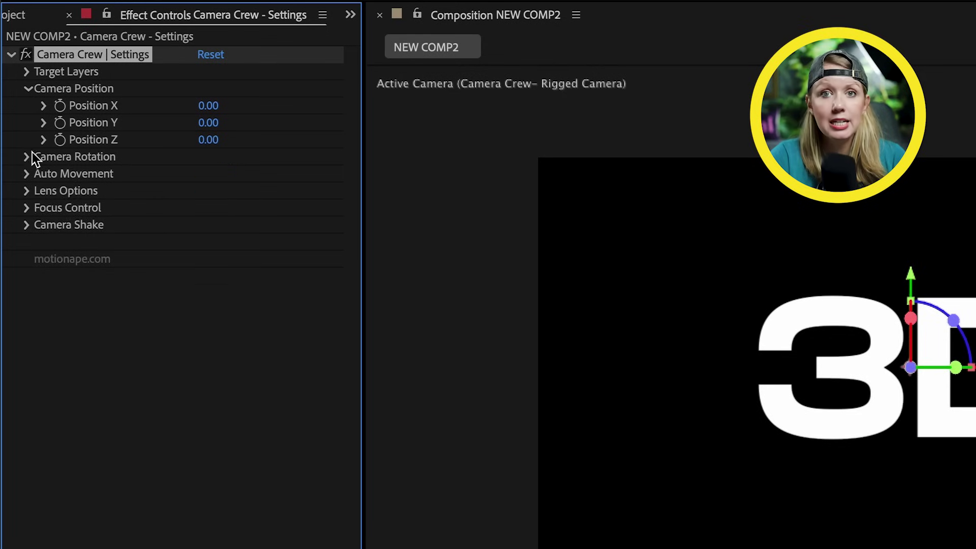
click(27, 89)
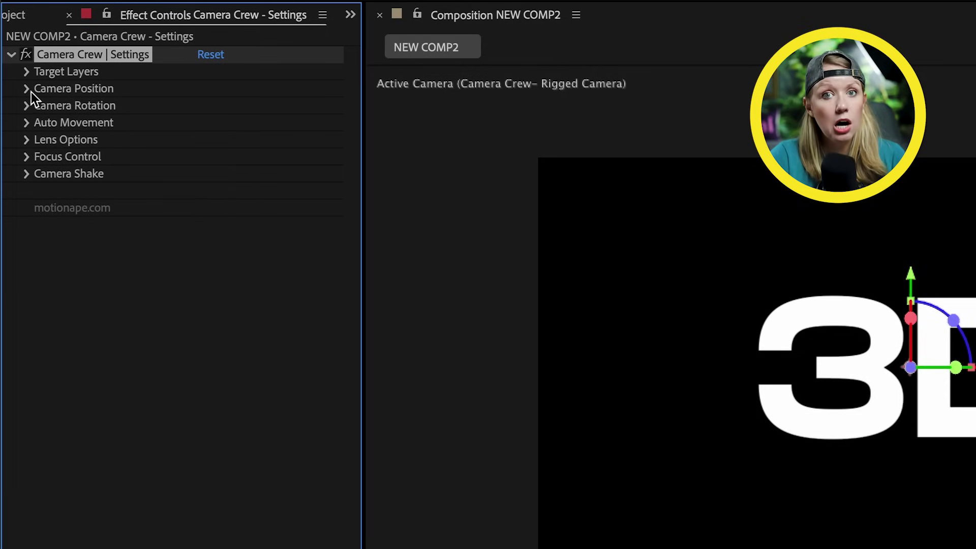
Step: Preview the Auto Movement camera drift and rotation after editing Auto Position Y
click(27, 124)
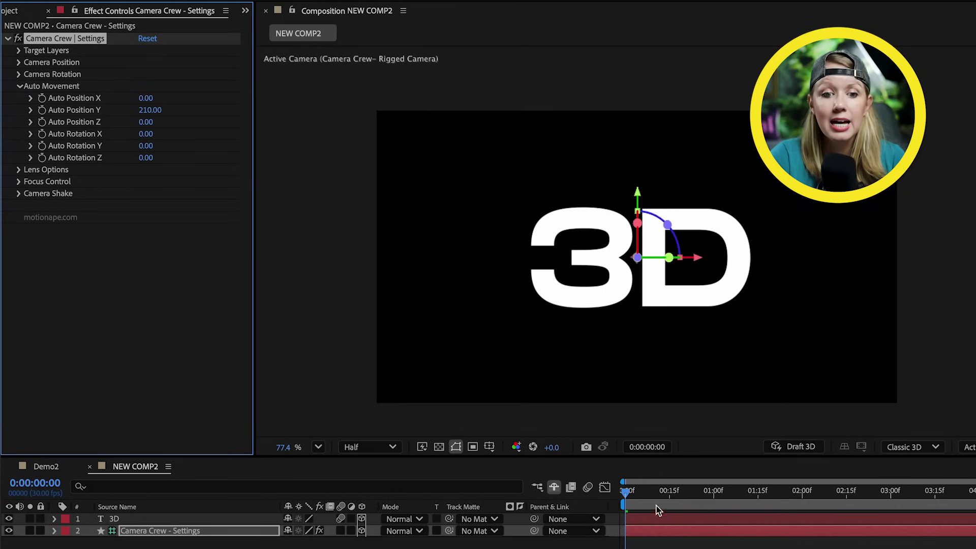
click(656, 512)
key(space)
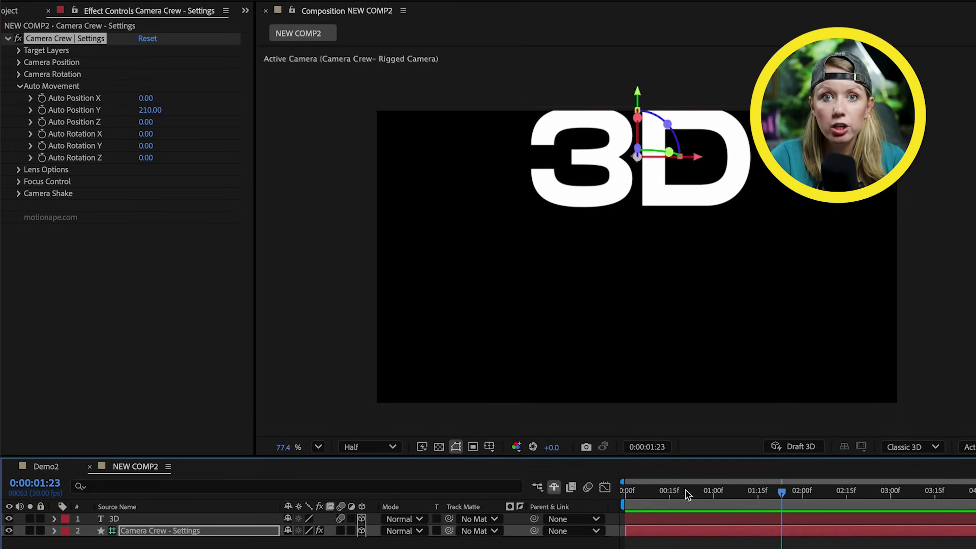
click(605, 490)
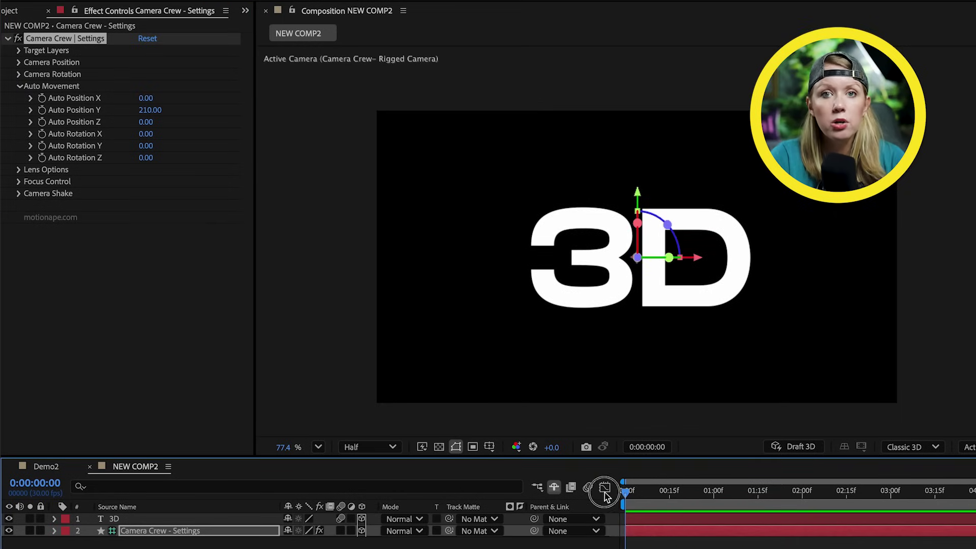
click(150, 110)
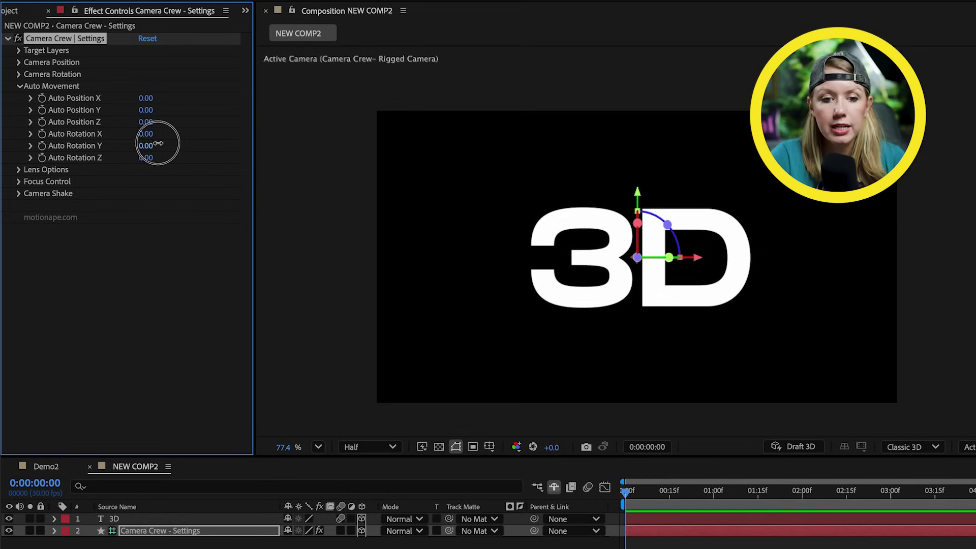
key(space)
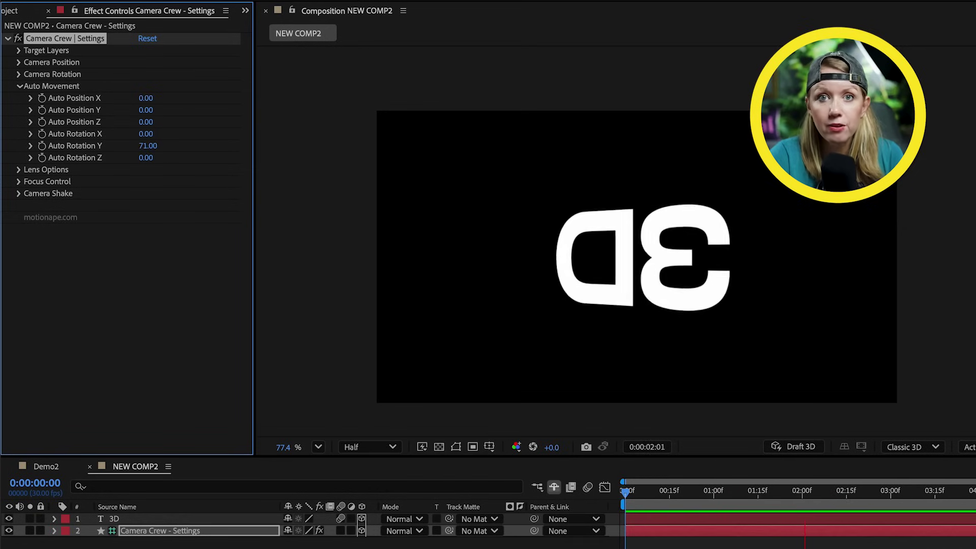
click(19, 86)
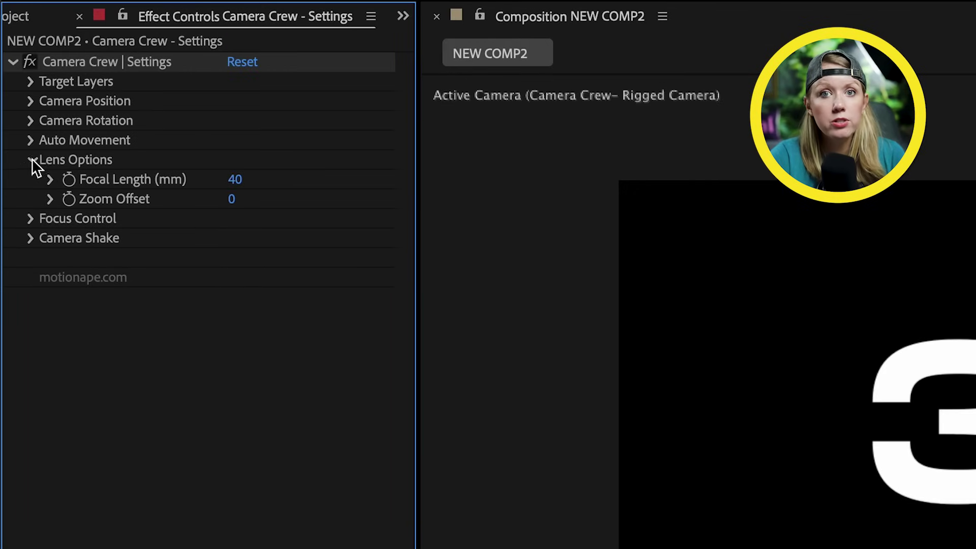
Step: Check Focus Control and the Camera Shake presets, leaving the shake at None
click(29, 179)
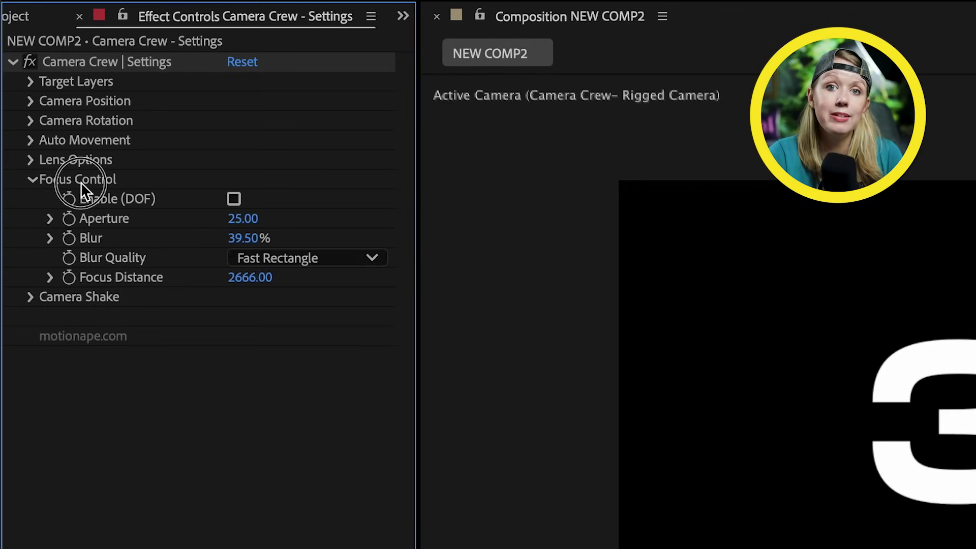
click(30, 179)
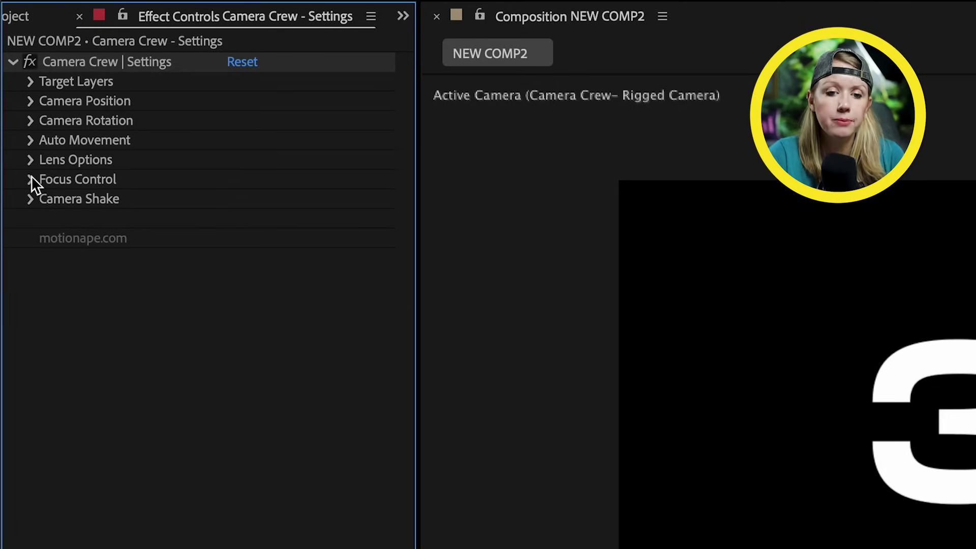
click(31, 200)
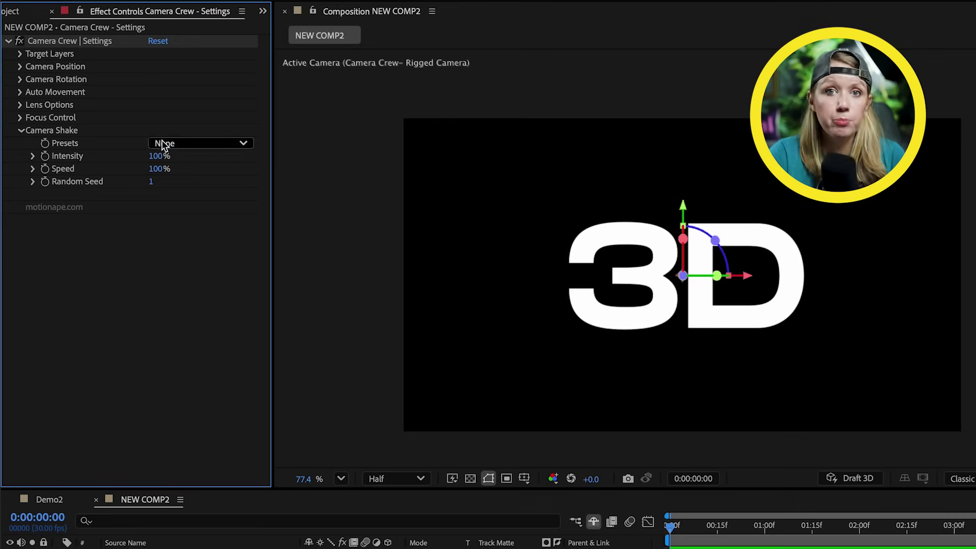
click(249, 218)
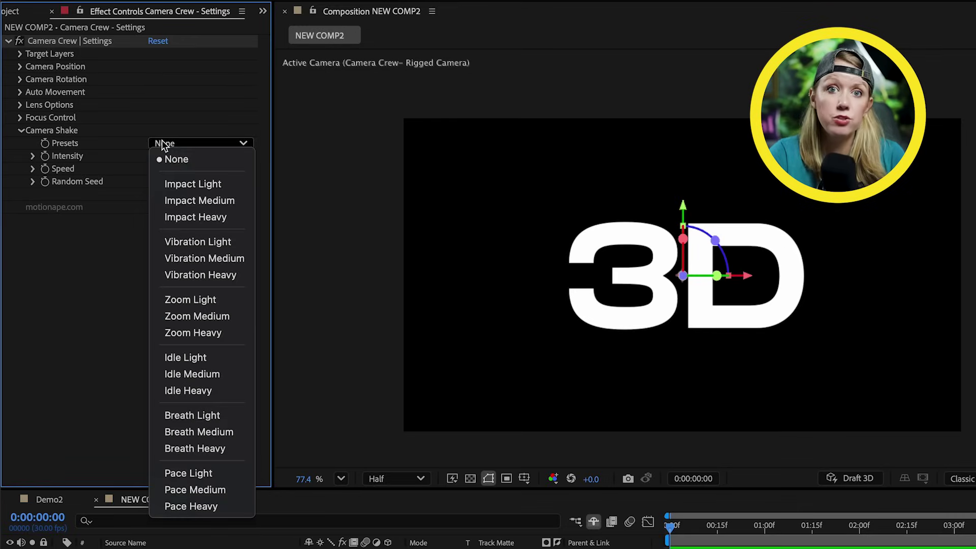
click(198, 145)
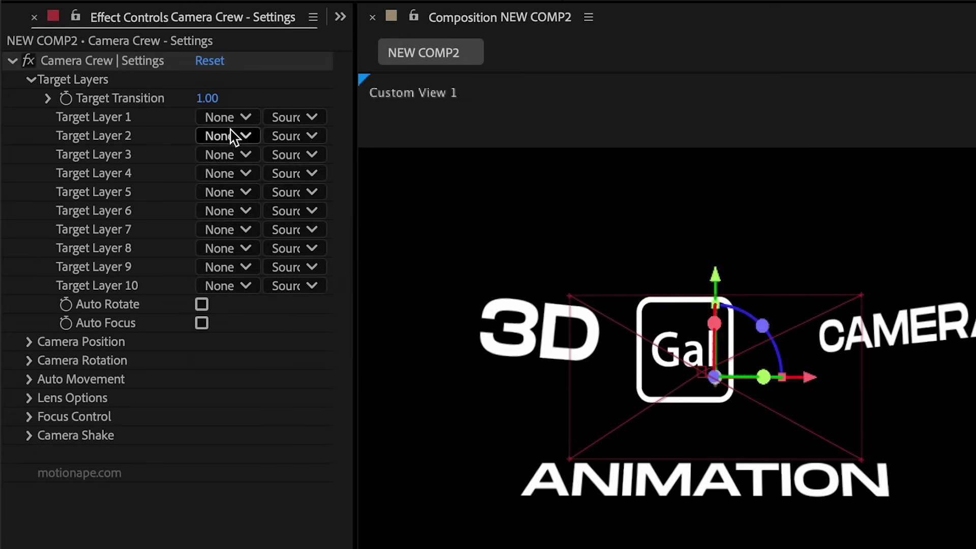
Step: Assign Target Layers 1–4 to the 3D text, CAMERA text, animation text and logo image
click(226, 118)
key(Escape)
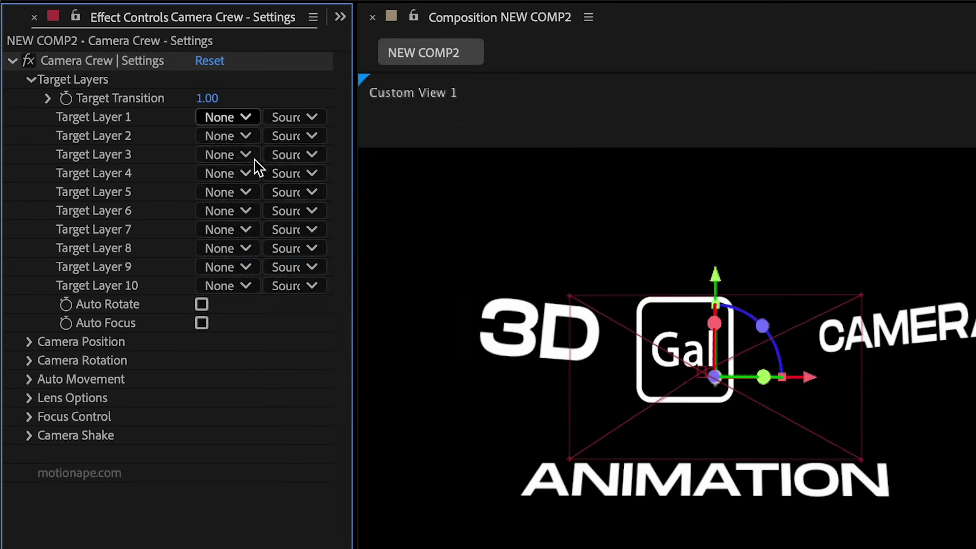
click(244, 136)
click(283, 244)
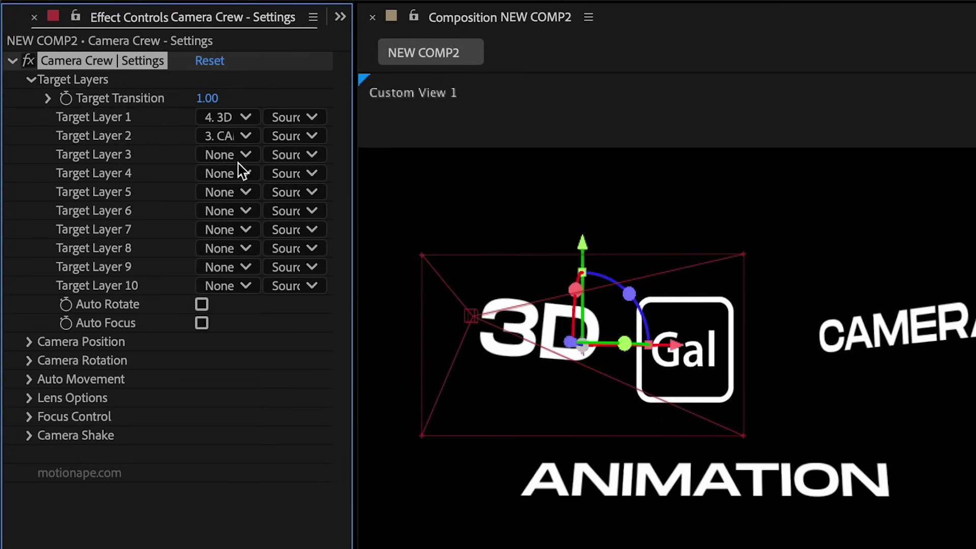
click(237, 161)
click(267, 244)
click(247, 173)
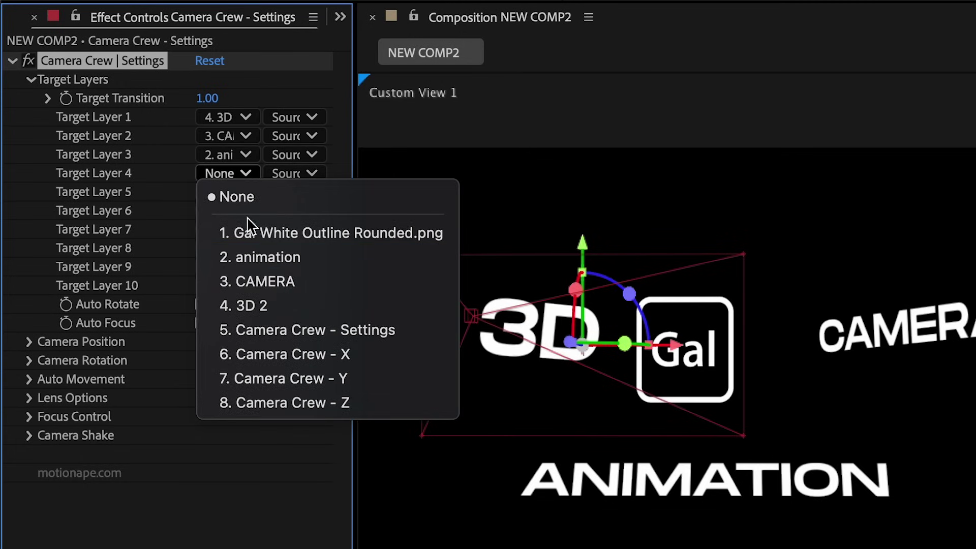
click(251, 227)
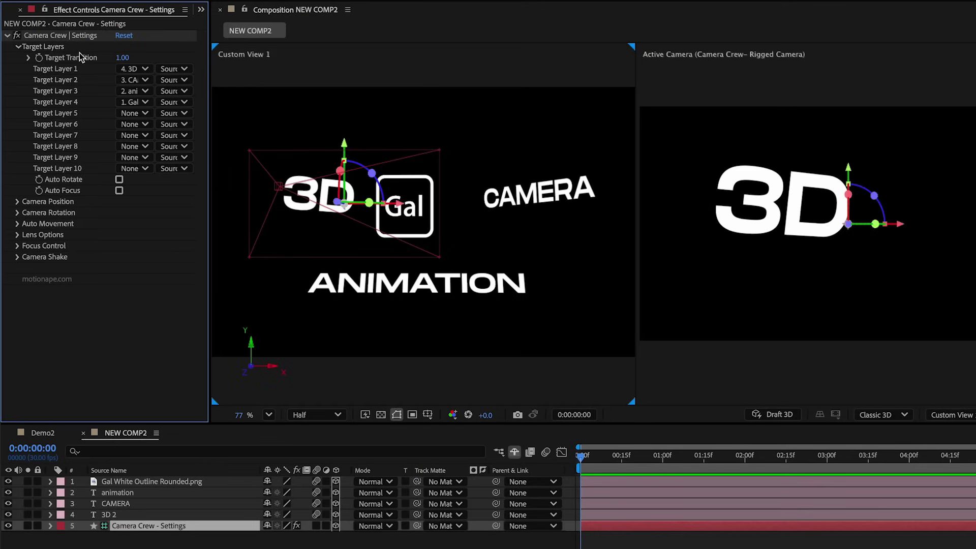
Step: Turn on Auto Rotate and test Target Transition, returning it to 1.00 on the 3D text
drag(121, 57, 223, 101)
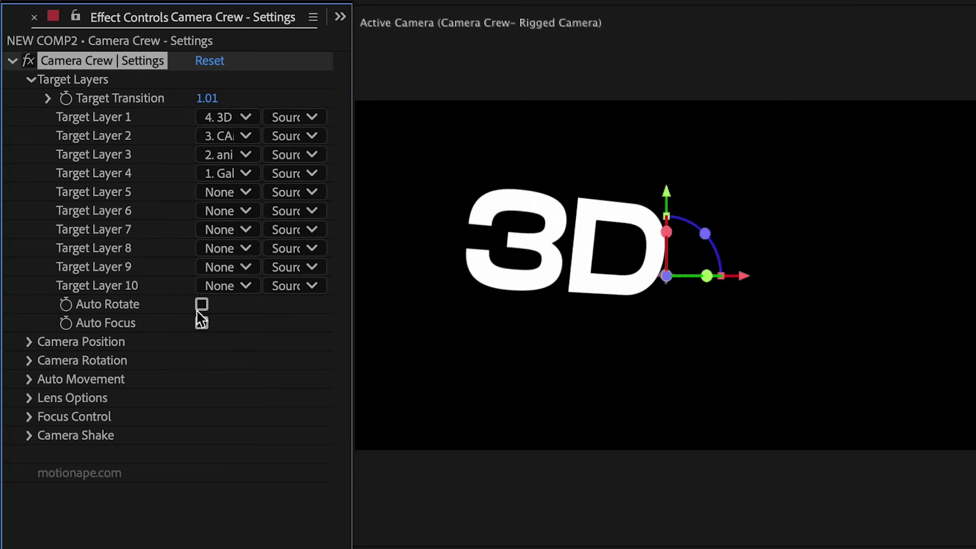
click(119, 179)
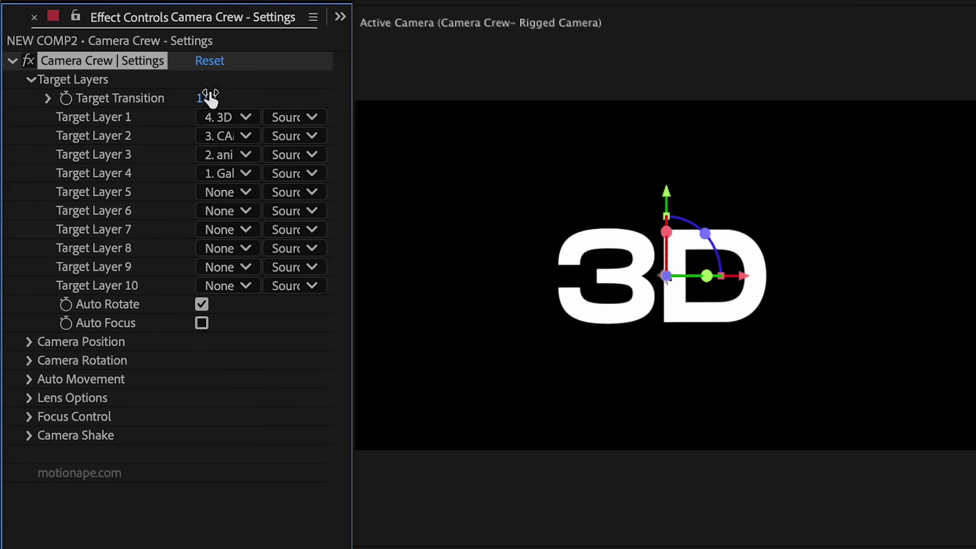
drag(202, 97, 508, 114)
drag(206, 98, 71, 105)
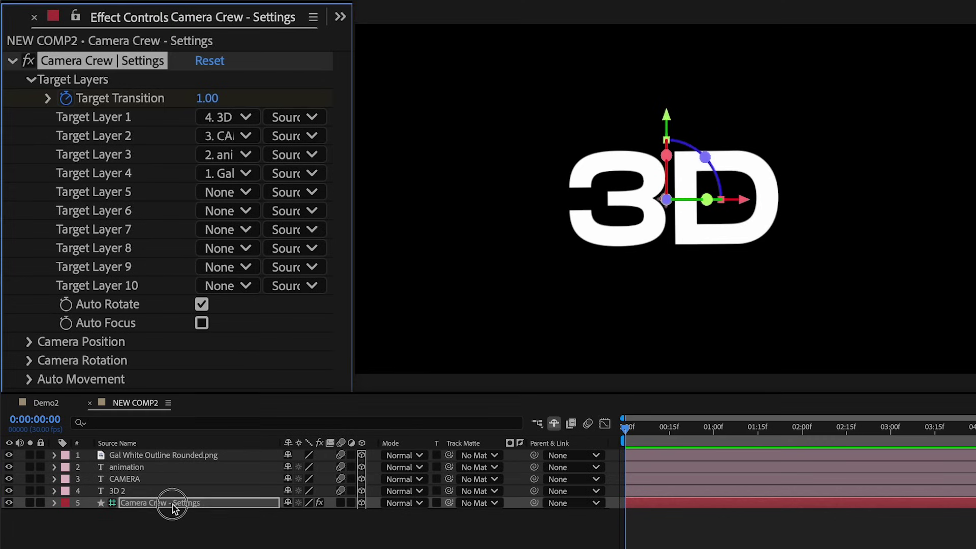
Step: Keyframe Target Transition at 2, 3 and 4 at the 1s, 2s and 3s marks
click(174, 504)
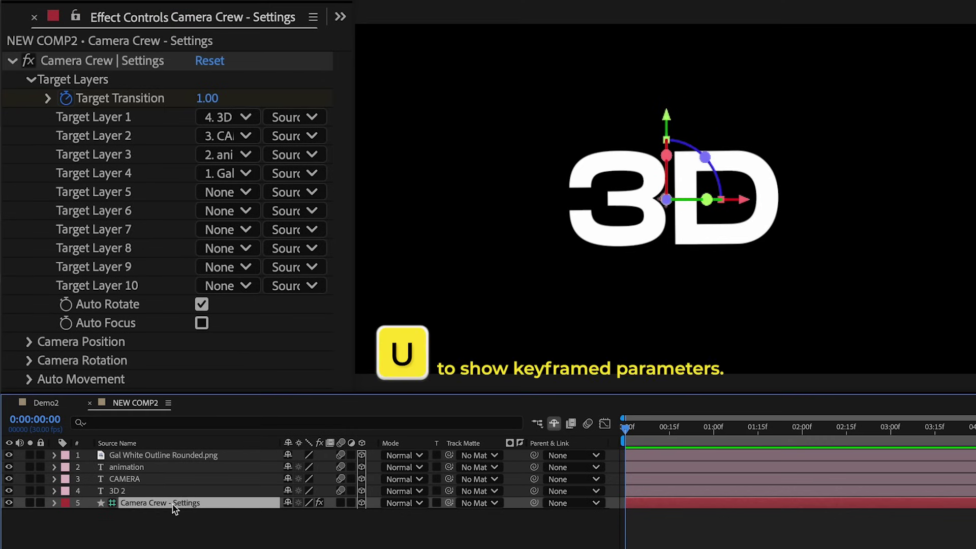
click(712, 432)
click(290, 527)
text(2)
key(Return)
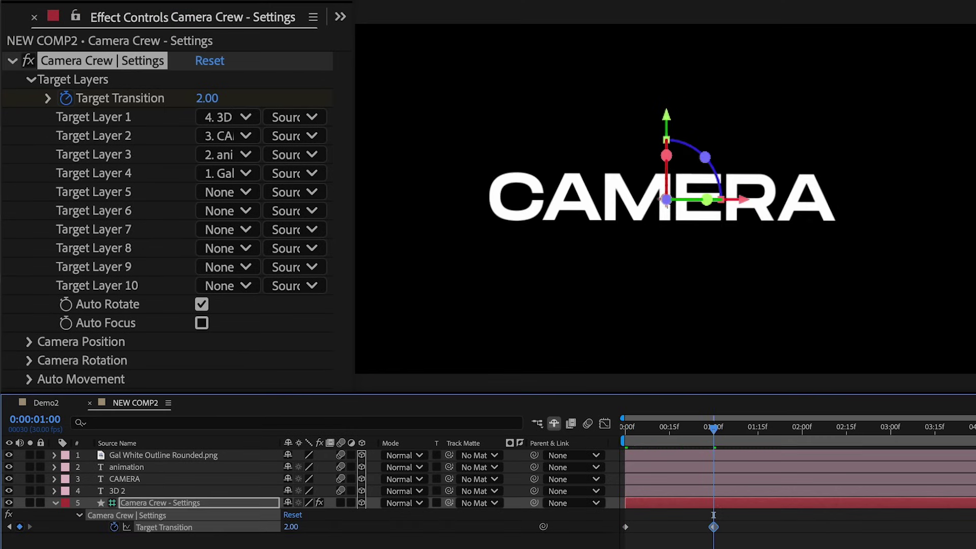
click(291, 526)
text(3)
key(Return)
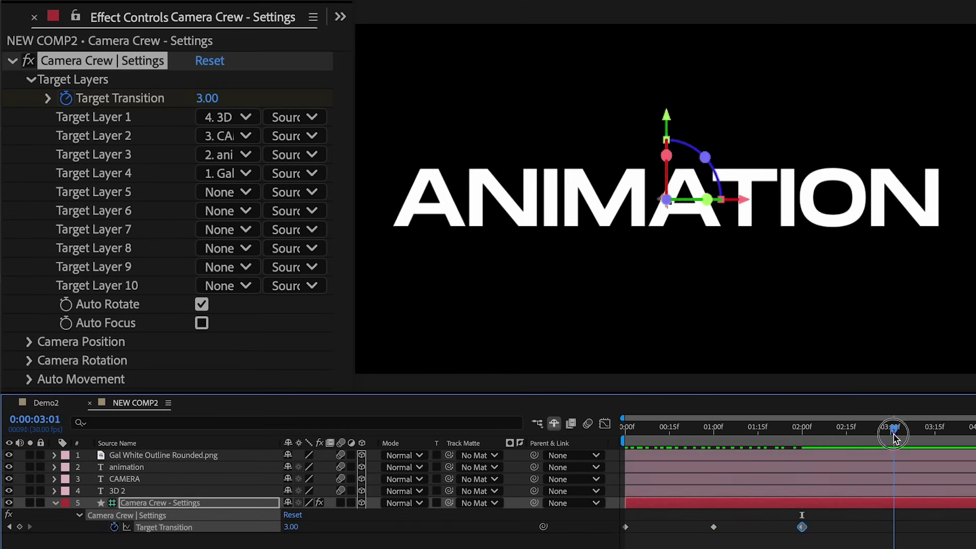
click(291, 527)
text(4)
key(Return)
Step: Play back the camera flight from the start and orbit a custom view to check layer depth
key(Home)
key(space)
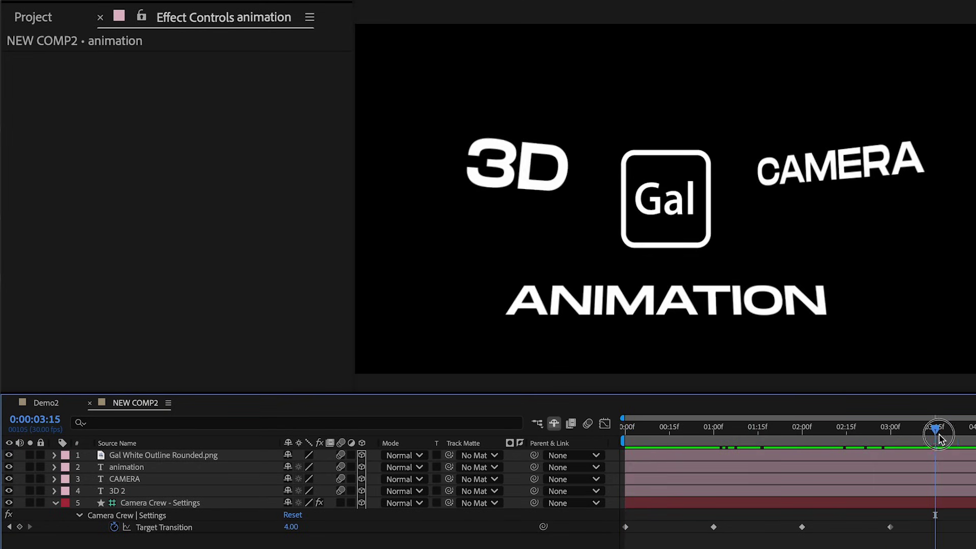
drag(939, 438, 808, 484)
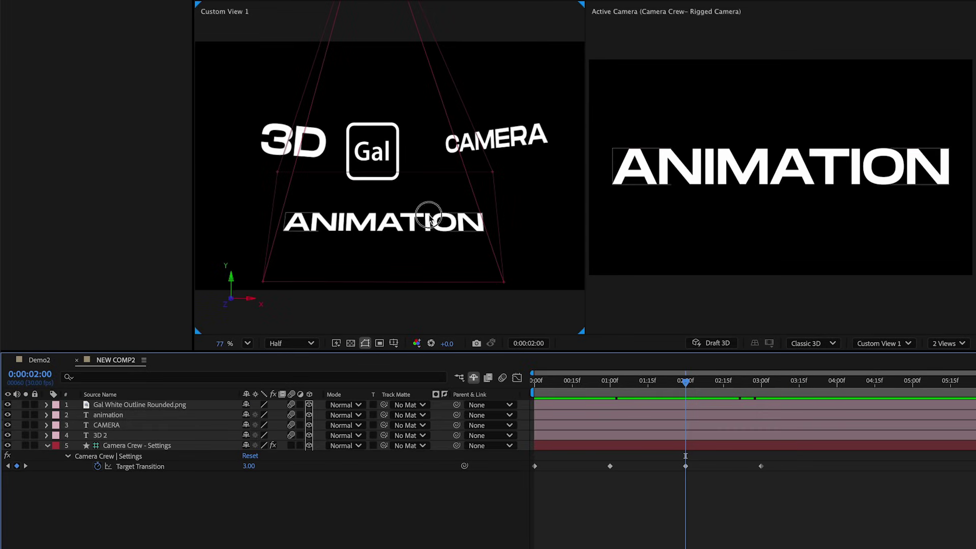
click(429, 218)
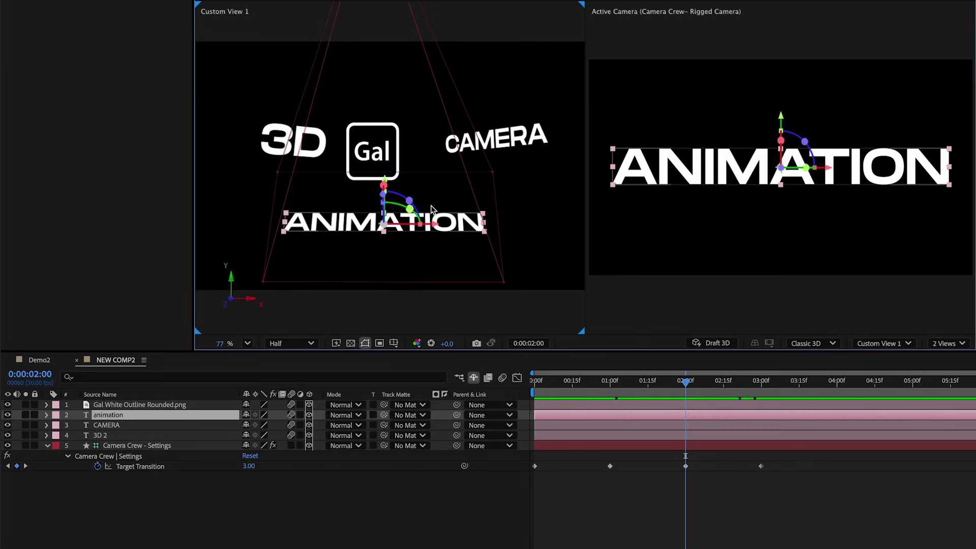
drag(434, 208, 526, 98)
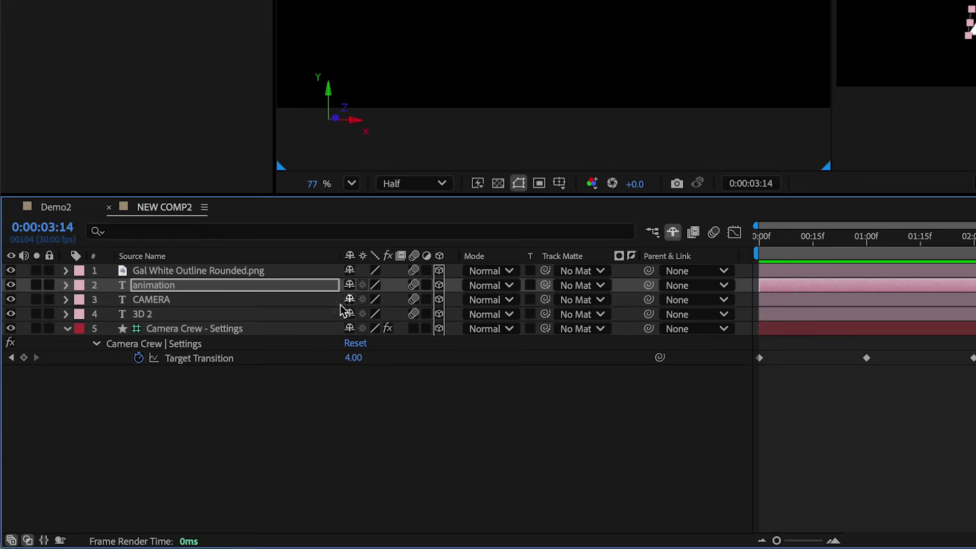
Step: Select all Target Transition keyframes in the Graph Editor's value graph
click(194, 353)
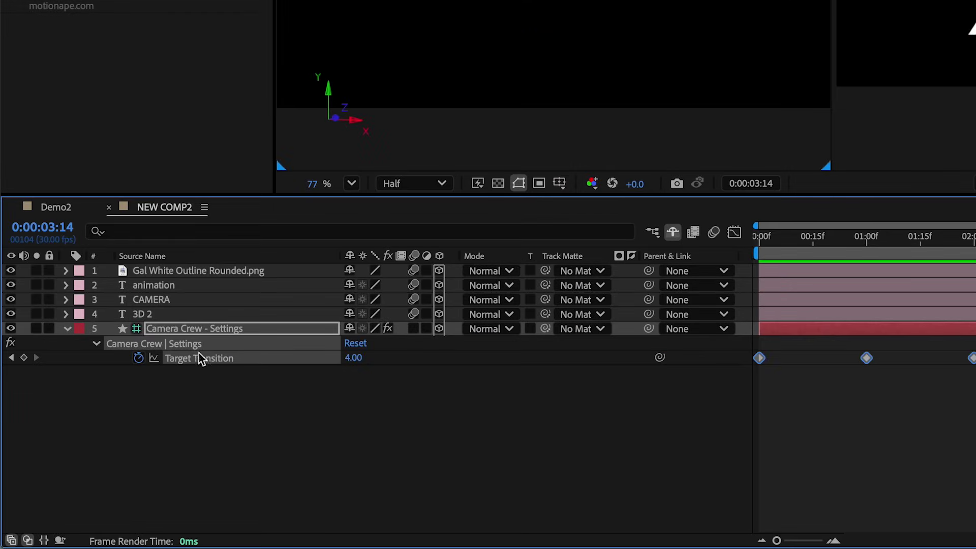
click(734, 232)
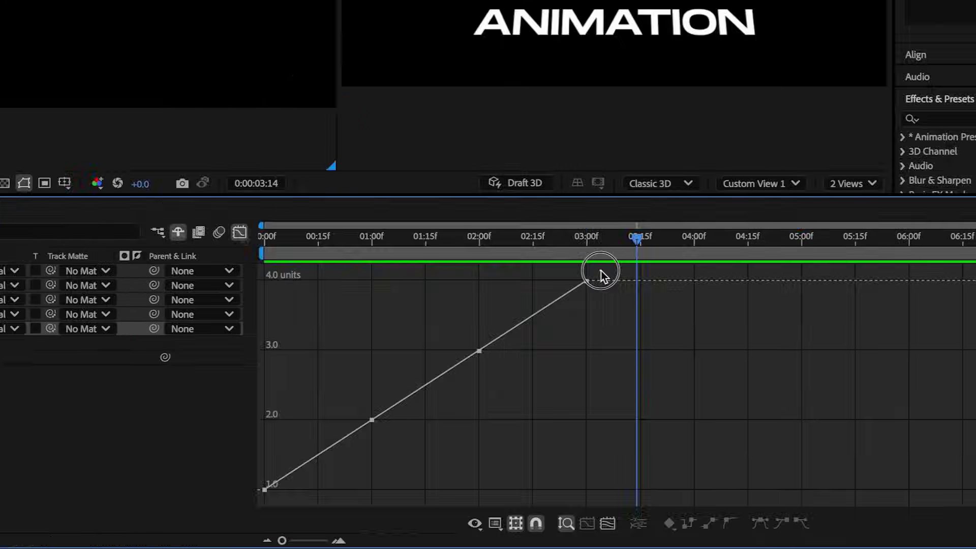
drag(534, 276, 193, 492)
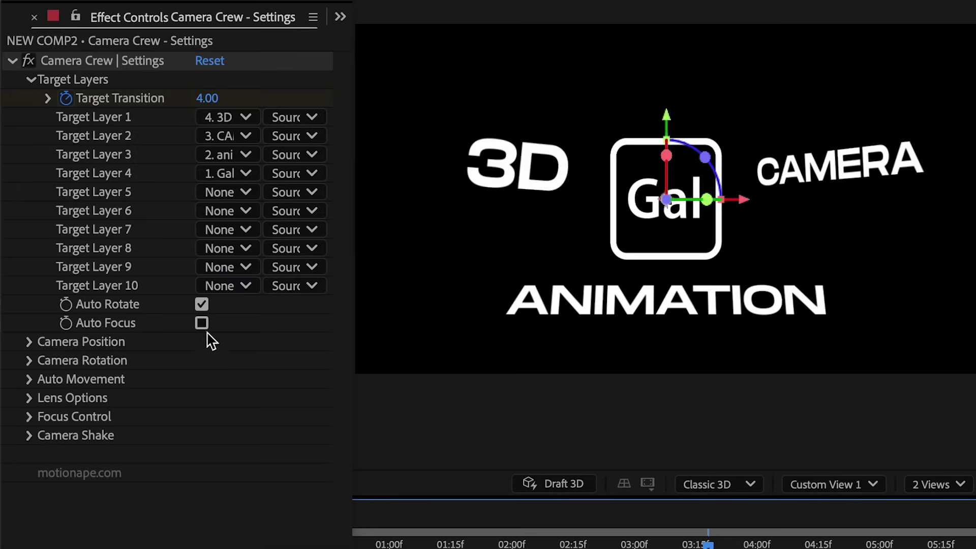
Step: Enable Auto Focus and lower the Focus Control Aperture to set the depth blur strength
click(202, 323)
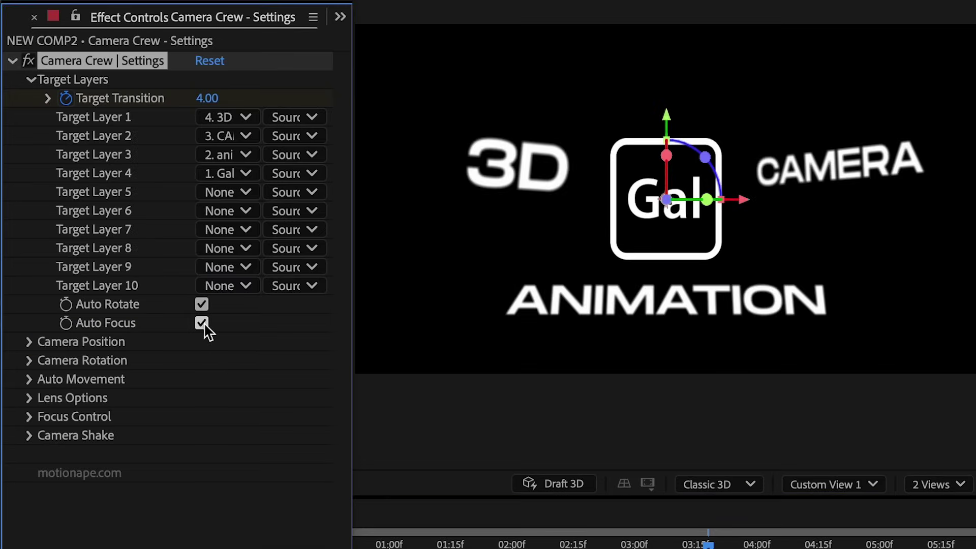
click(29, 417)
scroll(76, 387, down, 4)
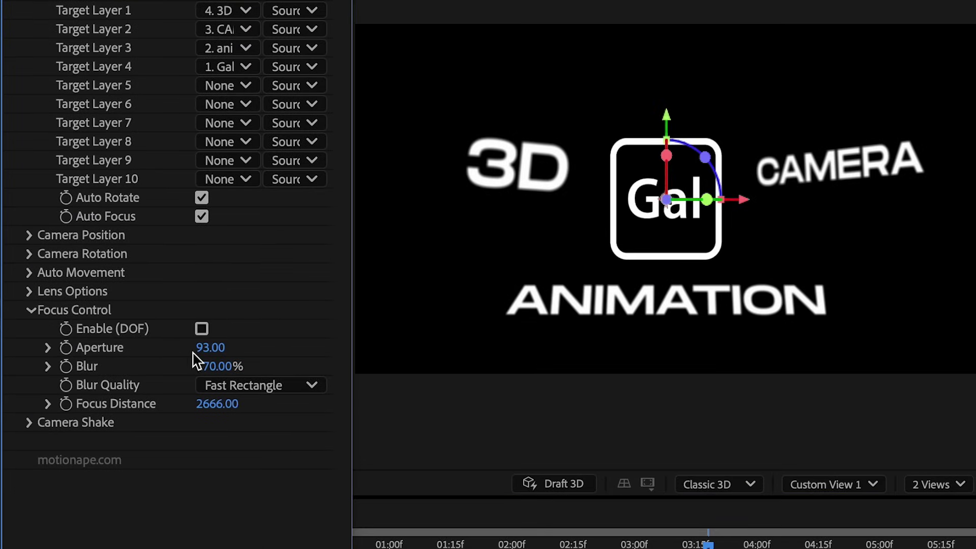
drag(203, 349, 151, 343)
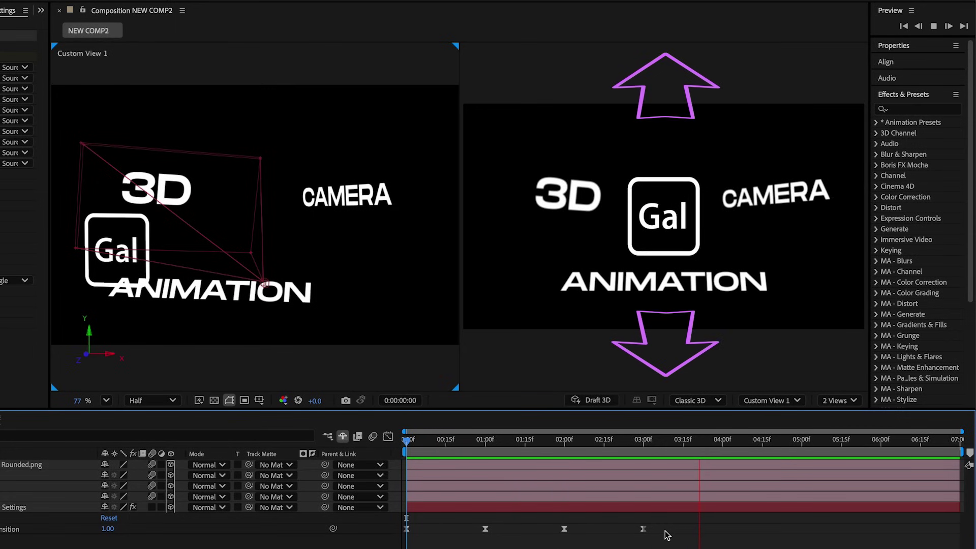
Step: Set Auto Position Z to -330 and raise Camera Position Z to bring the camera closer
click(18, 216)
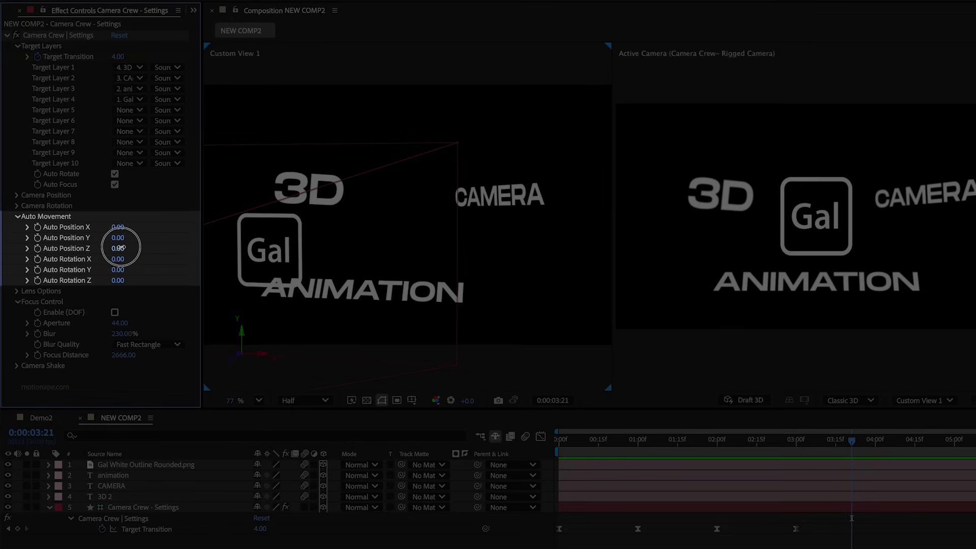
drag(120, 248, 104, 249)
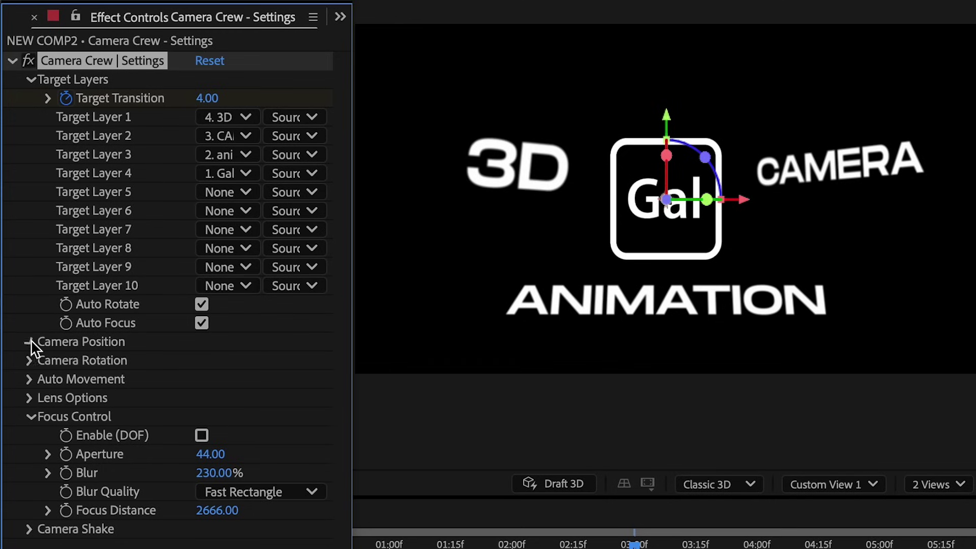
click(29, 341)
drag(209, 398, 116, 403)
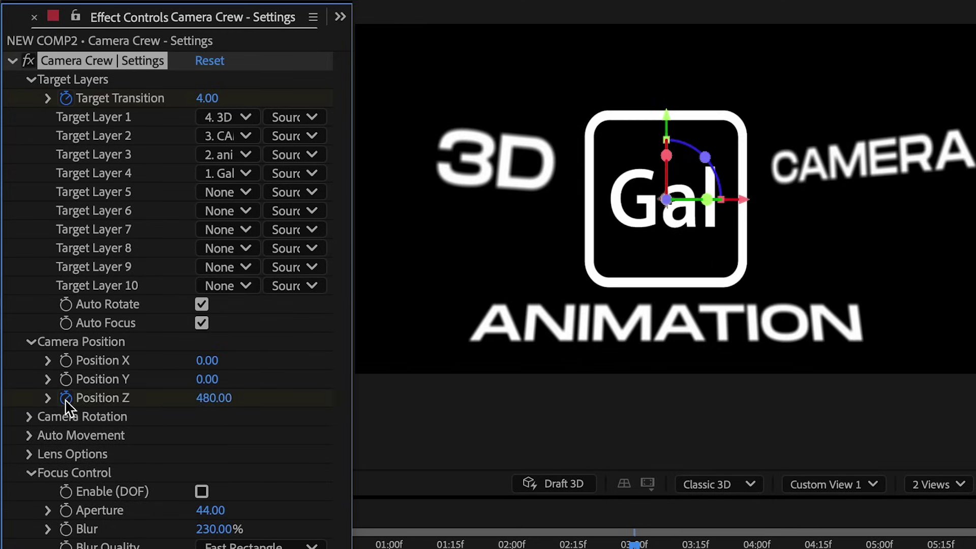
Step: Retime the Position Z keyframes, moving one near 00:09f and the 03:00f one later
key(u)
drag(851, 532, 632, 534)
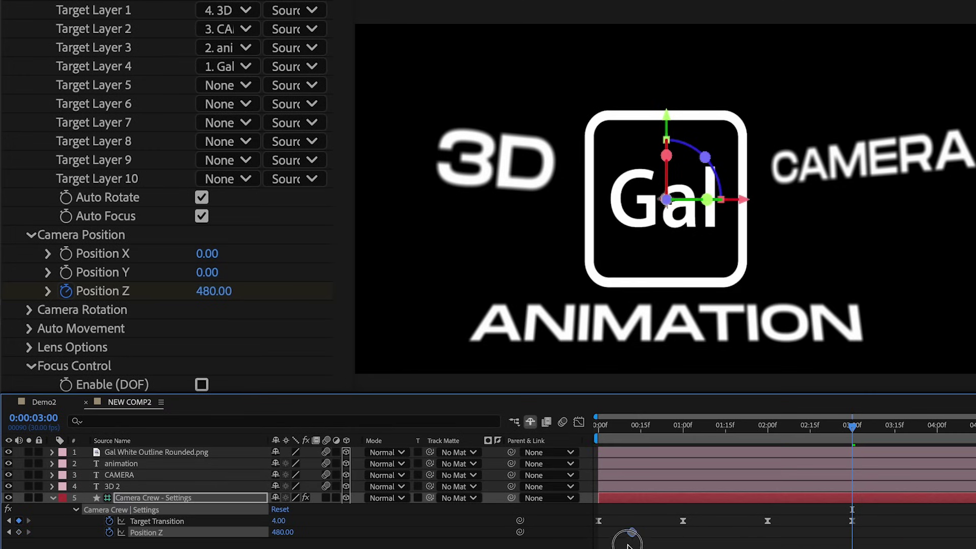
drag(246, 290, 207, 289)
drag(852, 532, 914, 533)
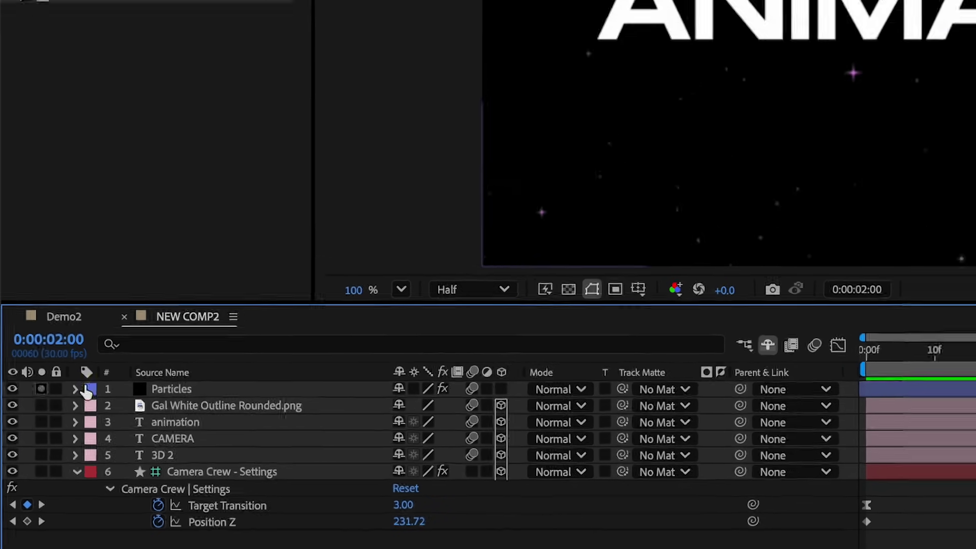
Step: Inspect the Particles layer's CC Particle World Physics, Particle and Extras settings
click(215, 374)
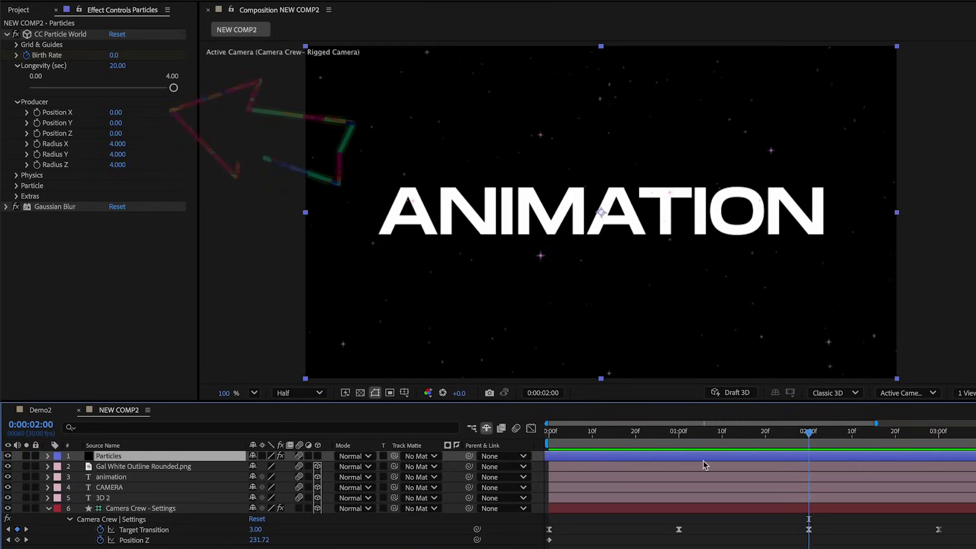
drag(829, 443, 651, 475)
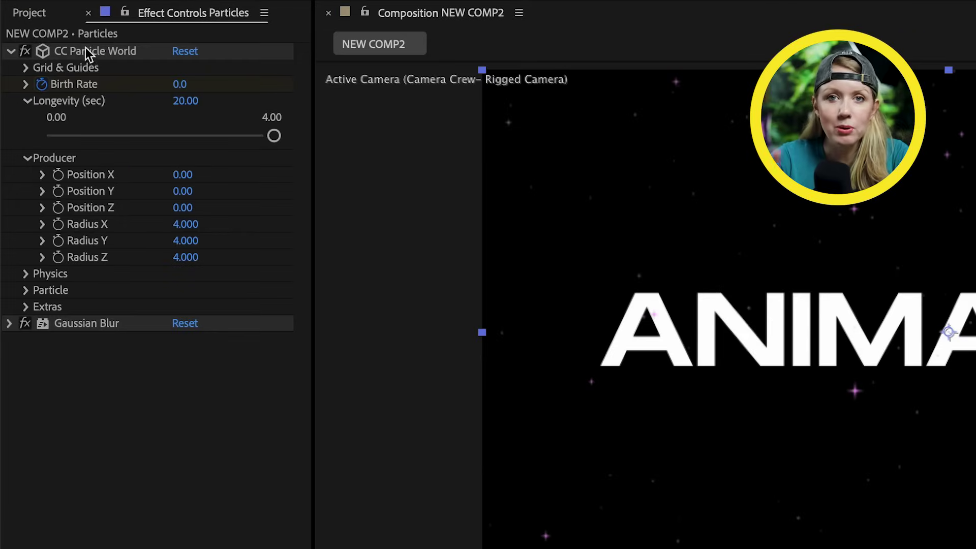
click(85, 51)
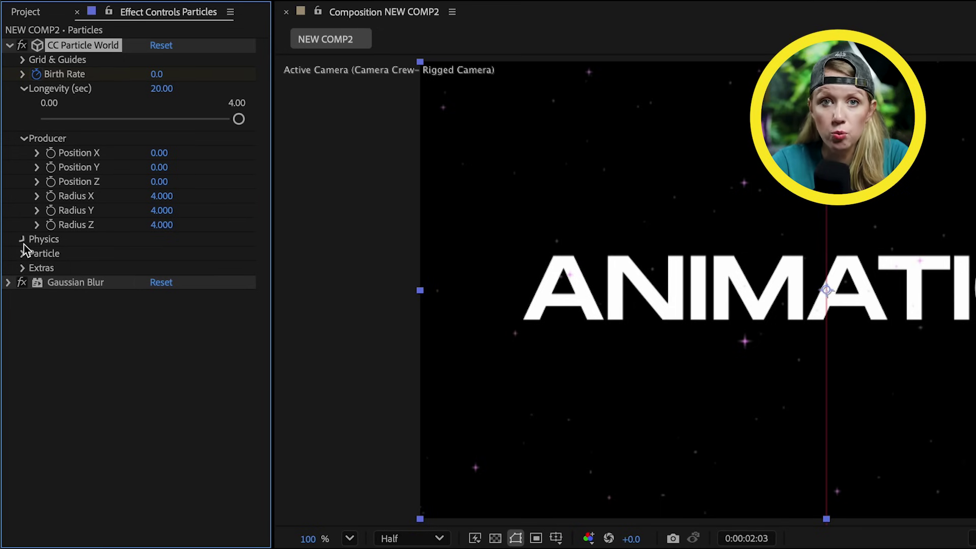
click(23, 240)
click(24, 398)
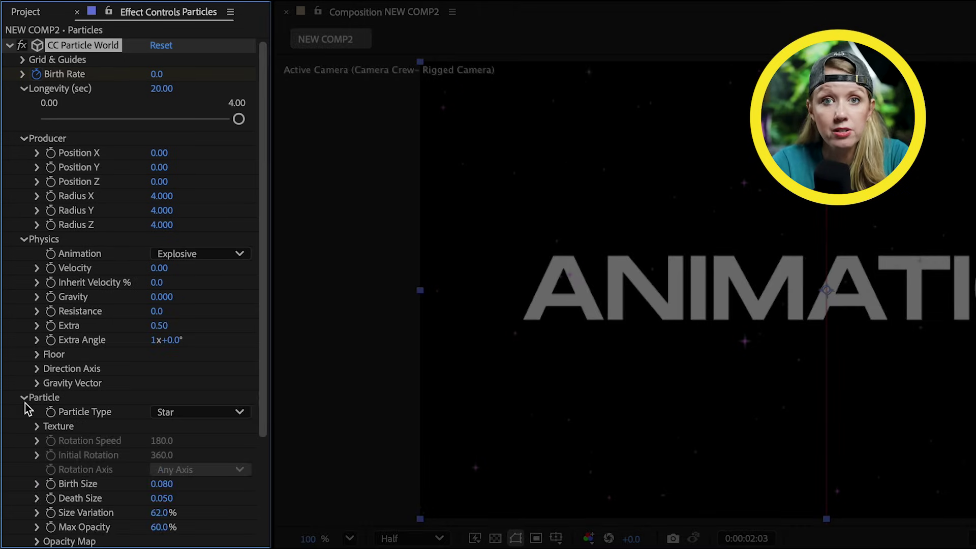
scroll(25, 402, down, 4)
click(23, 526)
scroll(24, 533, down, 3)
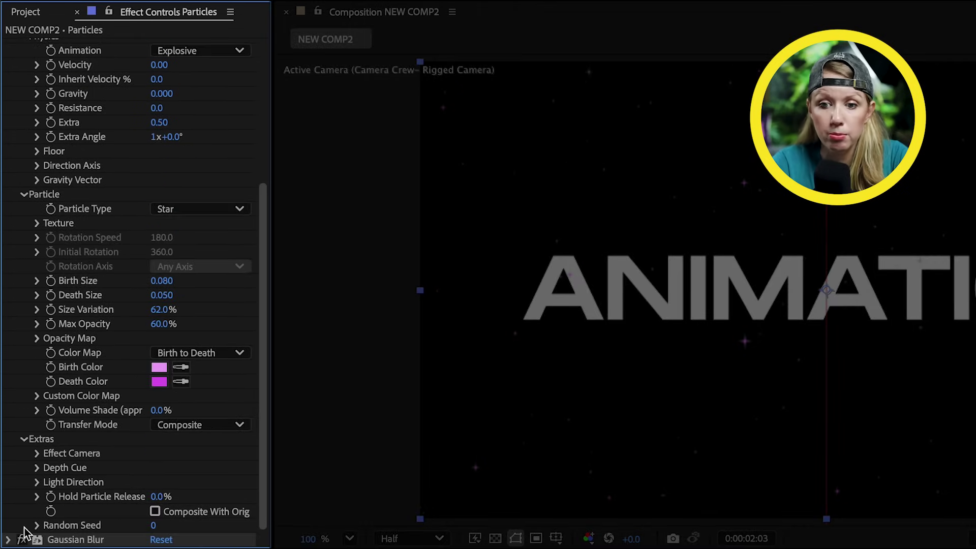
scroll(41, 366, up, 7)
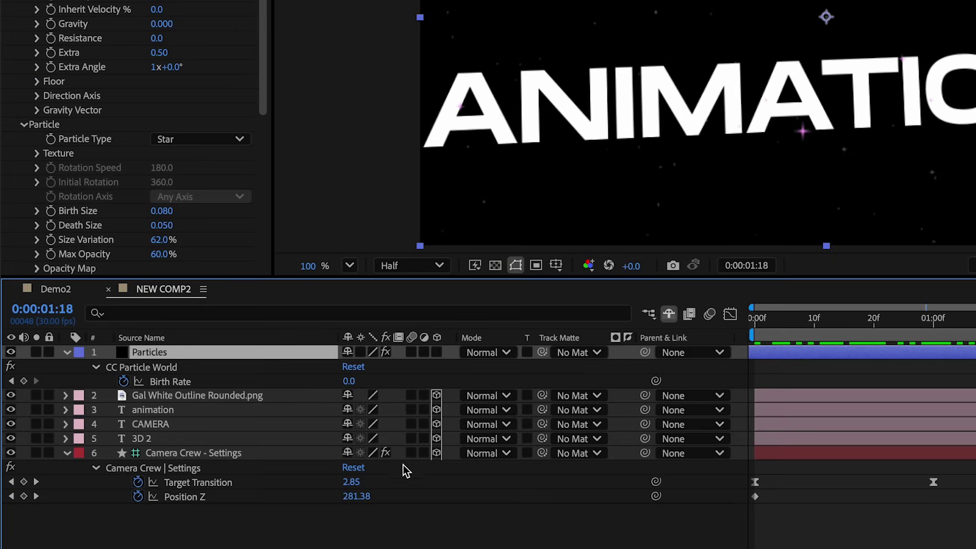
Step: Enable motion blur and scrub from 0:00:01:15 back to the 3D shot
click(411, 343)
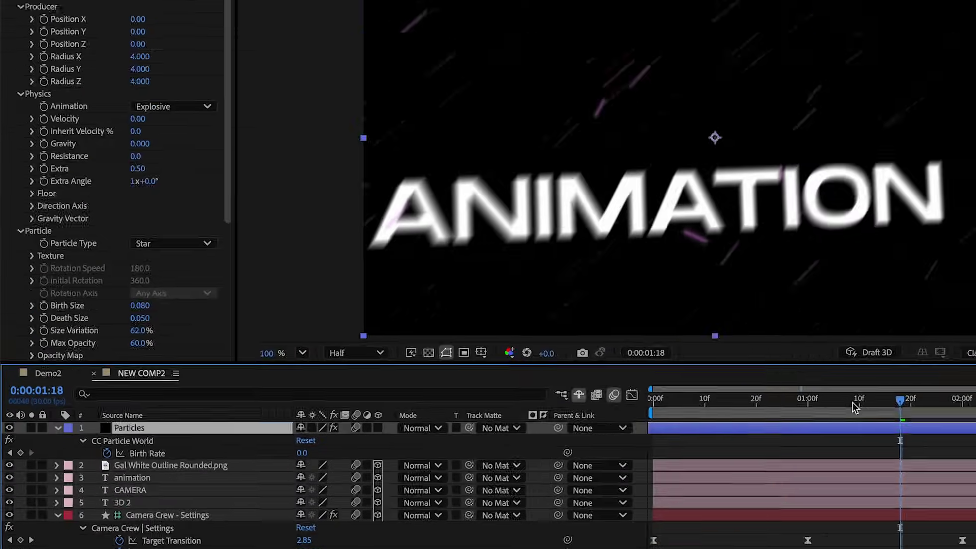
click(787, 460)
drag(786, 460, 583, 470)
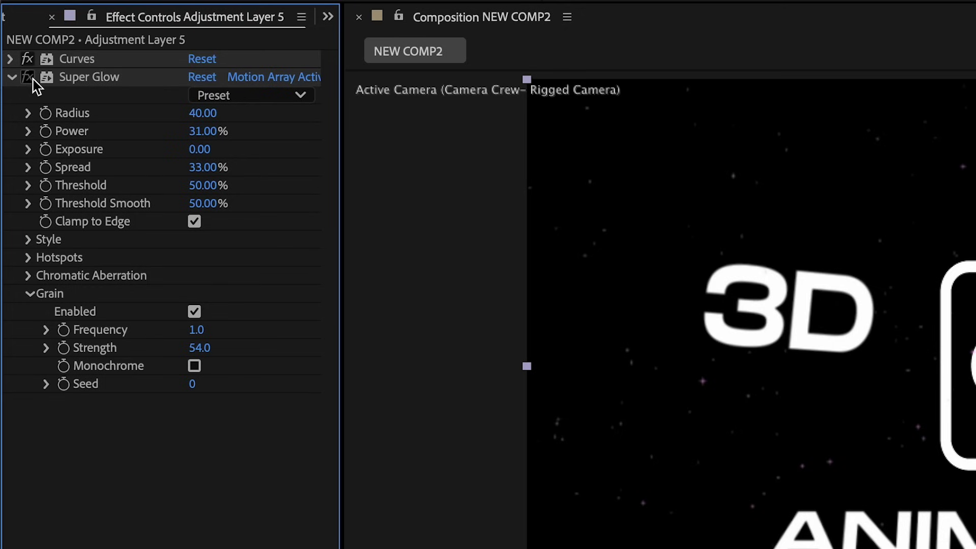
Step: Turn on the Super Glow effect on Adjustment Layer 5 for a purple glow
click(33, 78)
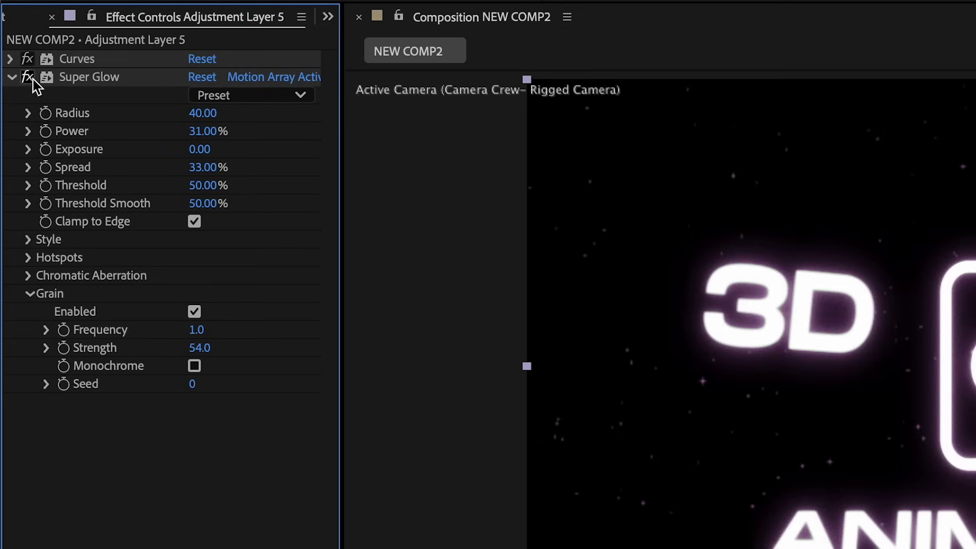